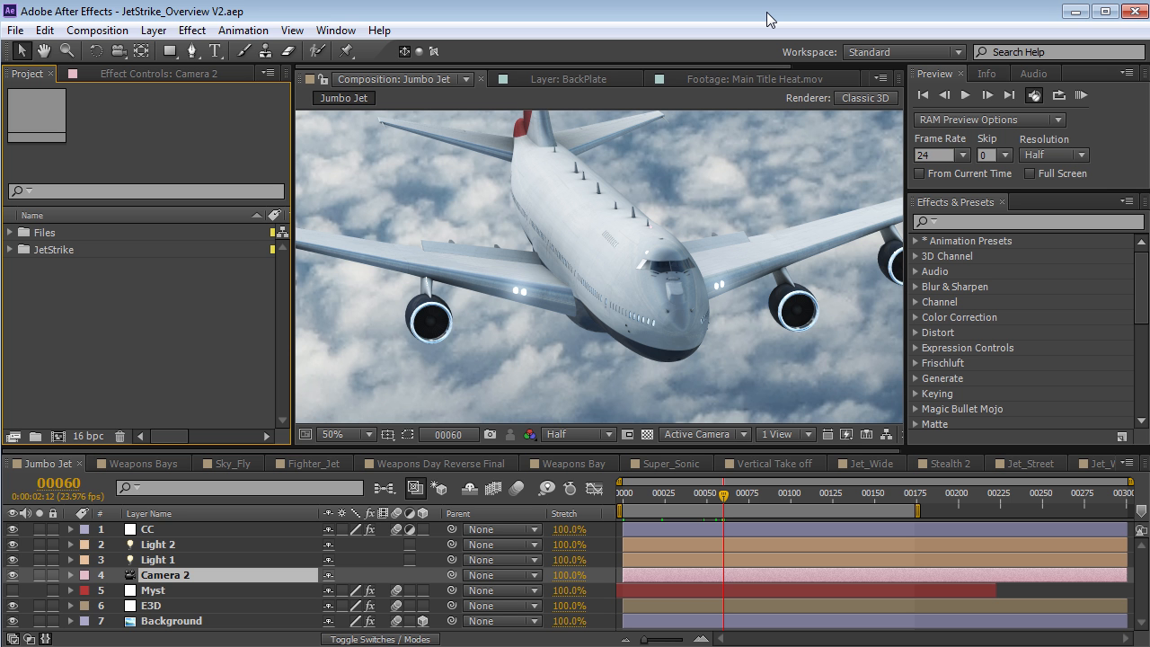
- Switch to Firefox to view the VideoCopilot.net tutorials page, and return to After Effects
{"action": "key", "text": "alt+Tab"}
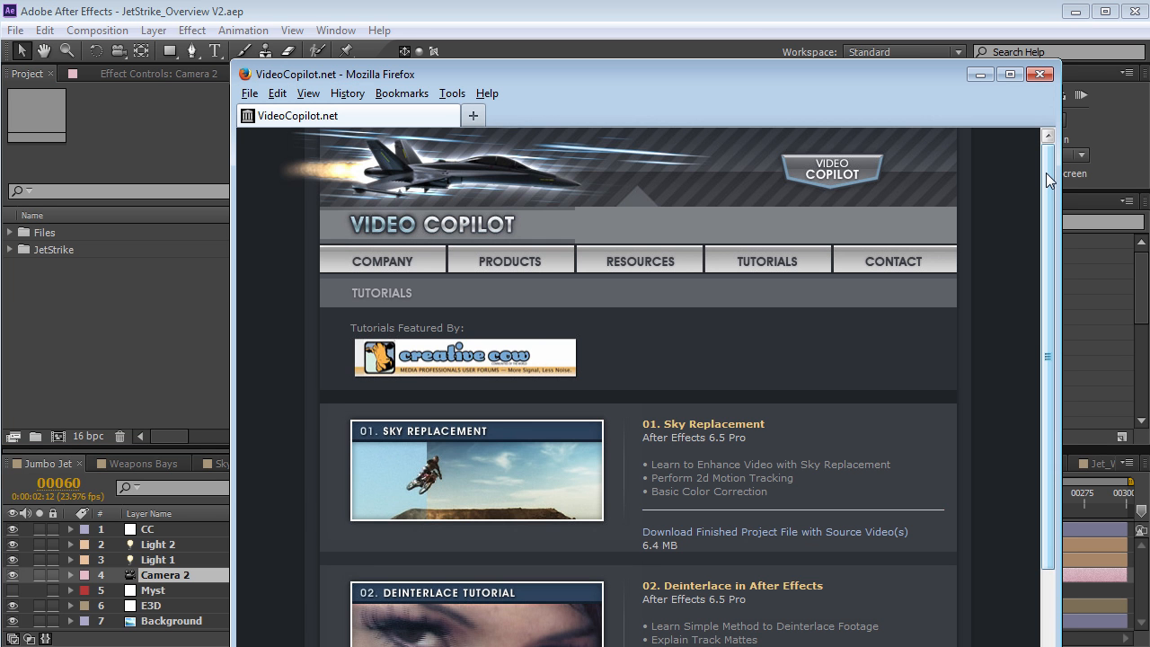
{"action": "mouse_move", "coordinate": [1046, 172]}
{"action": "left_mouse_down"}
{"action": "mouse_move", "coordinate": [1048, 501]}
{"action": "mouse_move", "coordinate": [1045, 194]}
{"action": "left_mouse_up"}
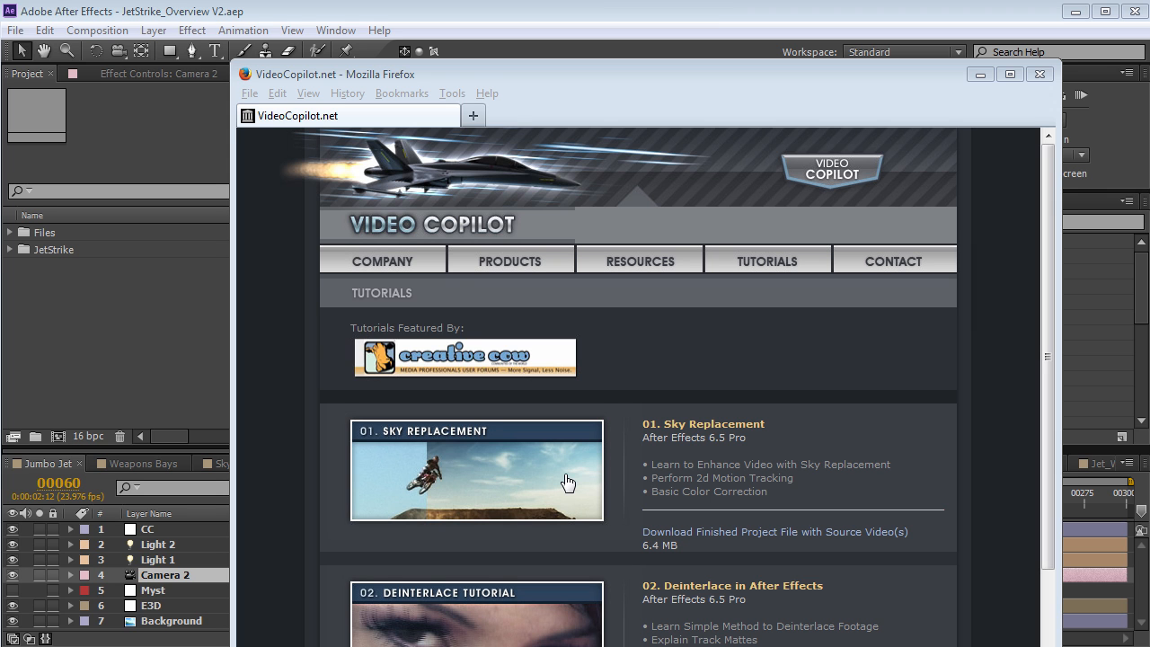
{"action": "left_click", "coordinate": [364, 20]}
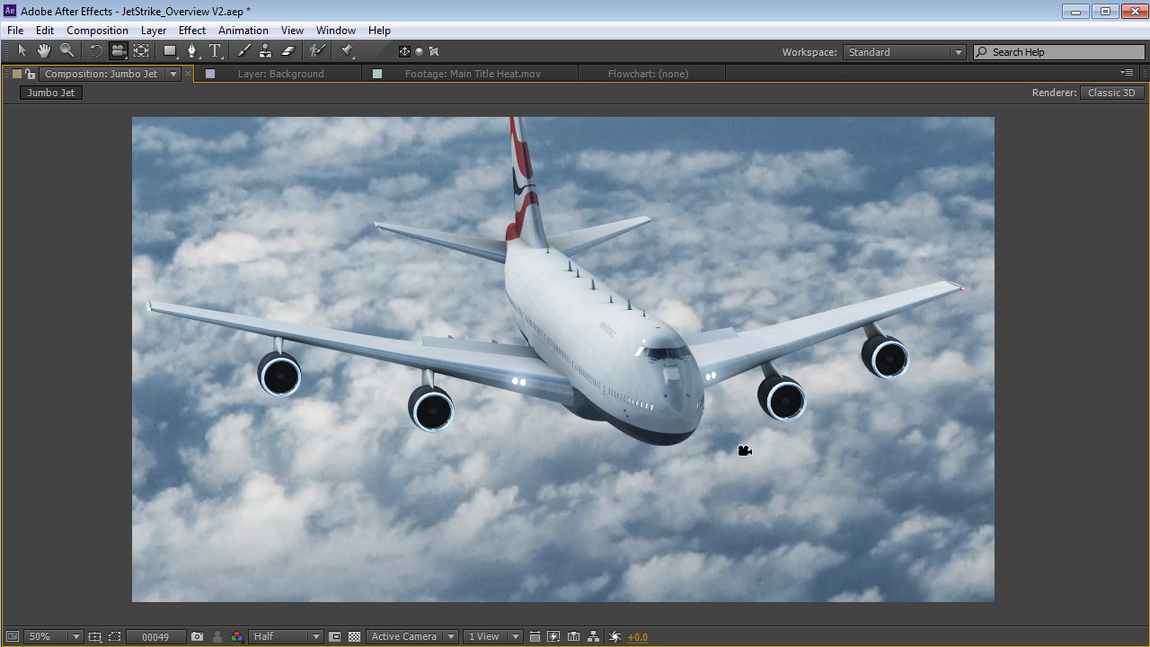
- Solo the E3D layer and the Background layer in turn to examine the Jumbo Jet composition's separate elements
{"action": "mouse_move", "coordinate": [743, 450]}
{"action": "left_mouse_down"}
{"action": "mouse_move", "coordinate": [724, 449]}
{"action": "mouse_move", "coordinate": [758, 458]}
{"action": "left_mouse_up"}
{"action": "key", "text": "grave"}
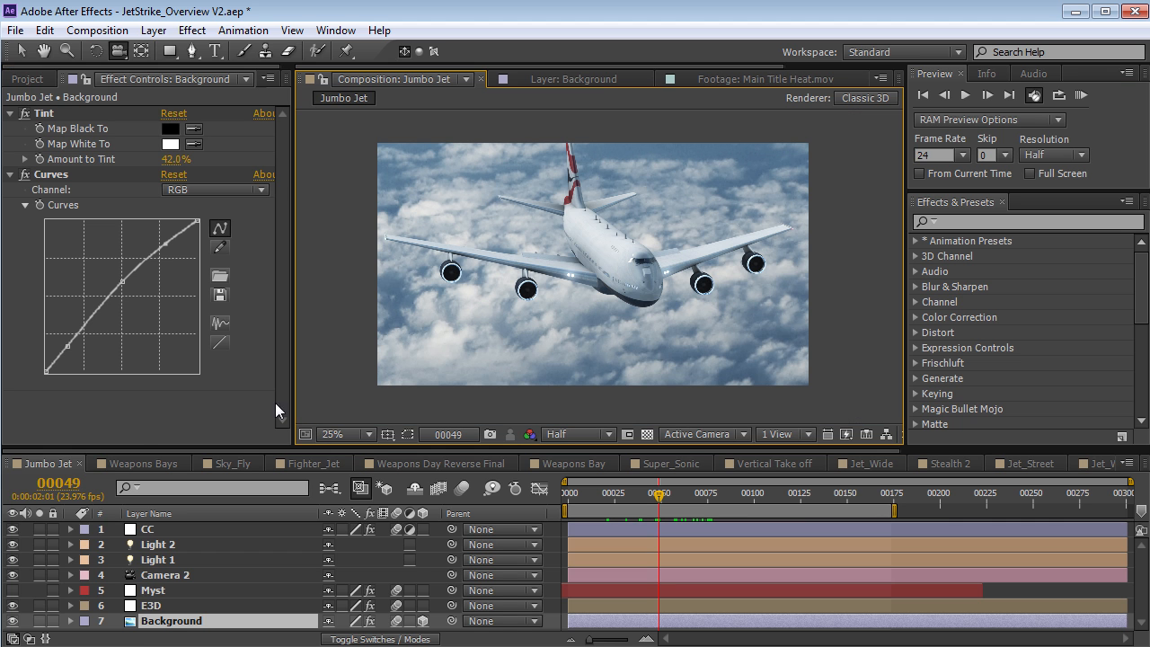
{"action": "left_click", "coordinate": [158, 606]}
{"action": "left_click", "coordinate": [39, 605]}
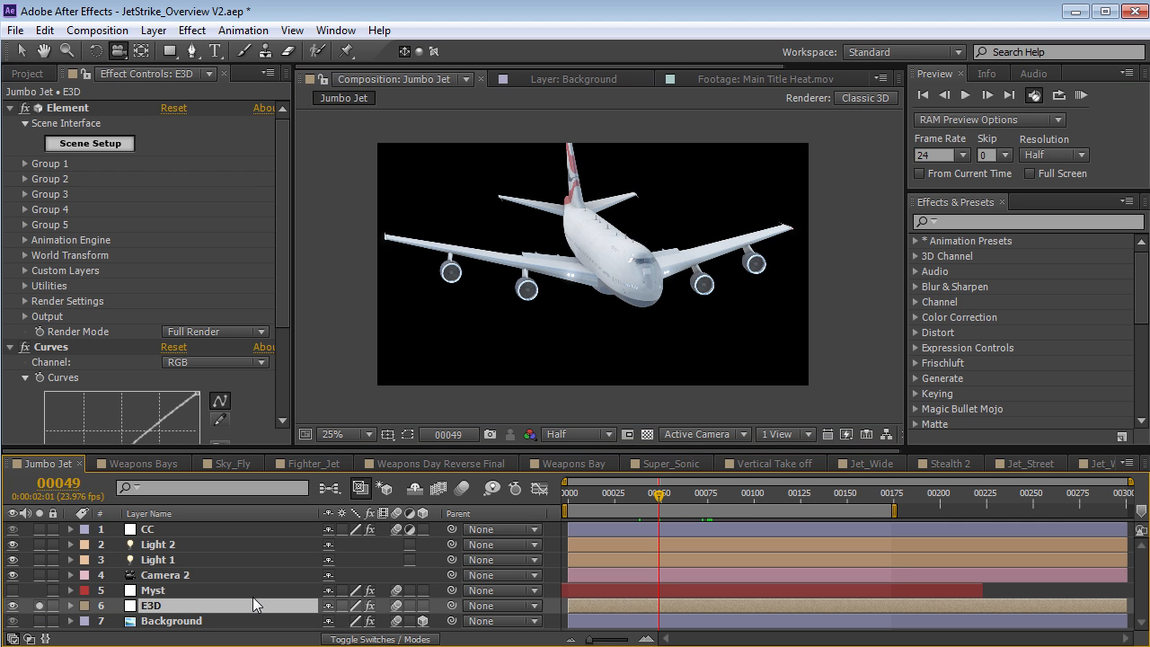
{"action": "left_click", "coordinate": [39, 605]}
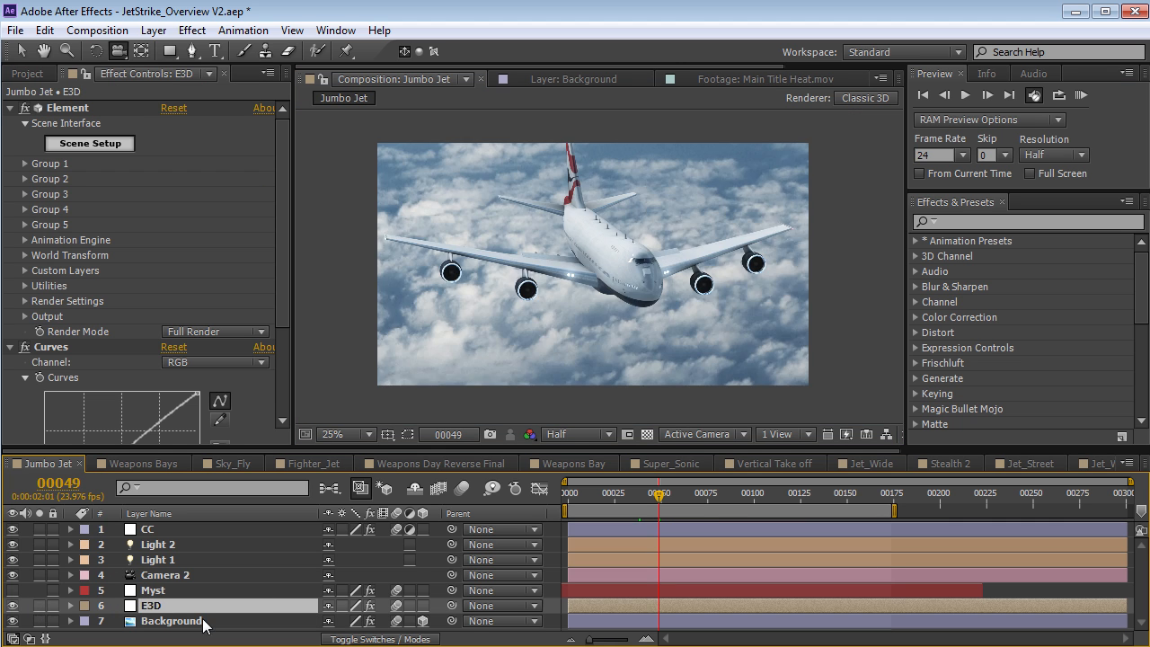
{"action": "left_click", "coordinate": [175, 621]}
{"action": "left_click", "coordinate": [39, 622]}
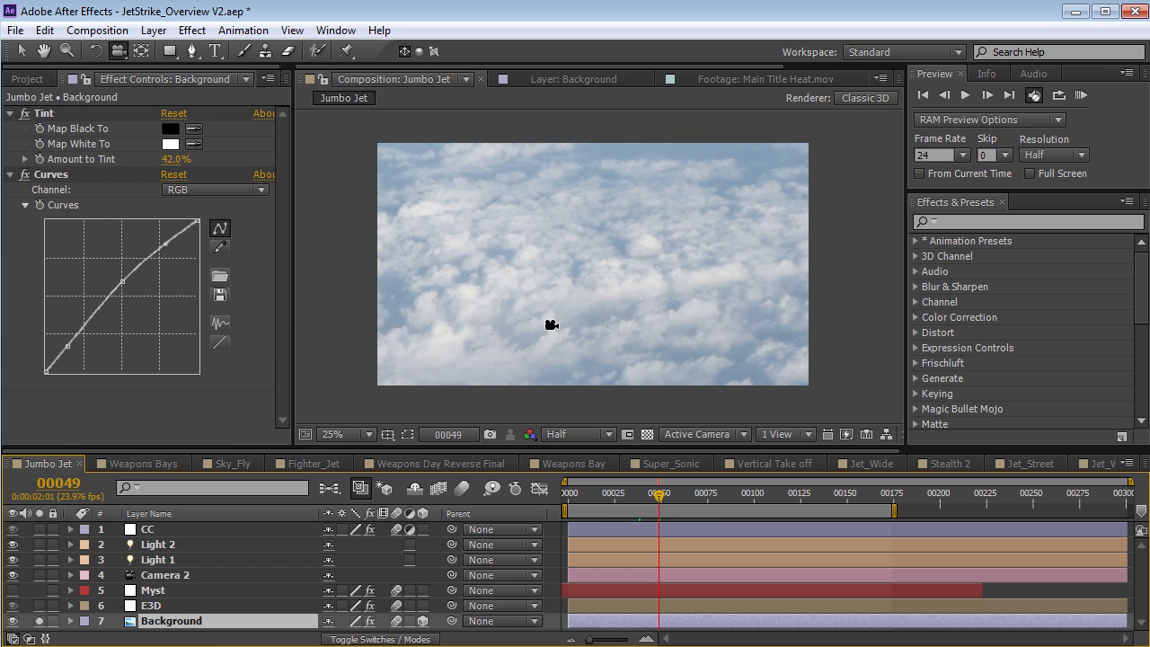
{"action": "left_click", "coordinate": [40, 621]}
- Open the Element scene setup of the E3D layer and examine the Jumbo_Jet model's fuselage up close
{"action": "left_click", "coordinate": [153, 606]}
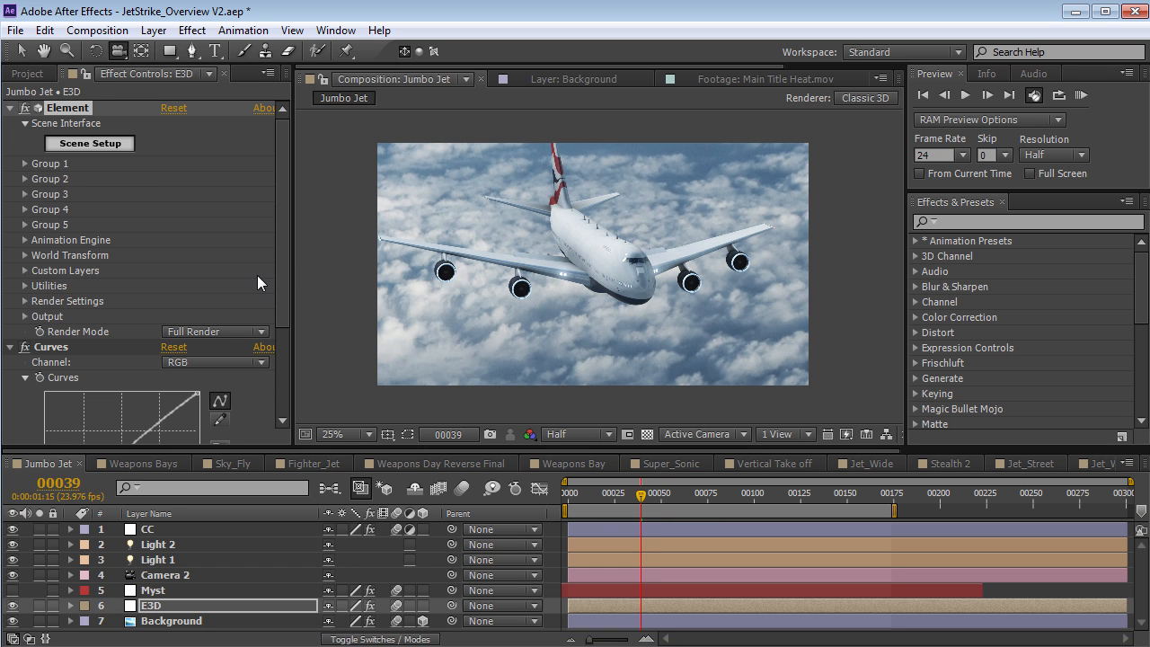
{"action": "left_click", "coordinate": [90, 144]}
{"action": "left_click_drag", "start_coordinate": [171, 316], "coordinate": [219, 285]}
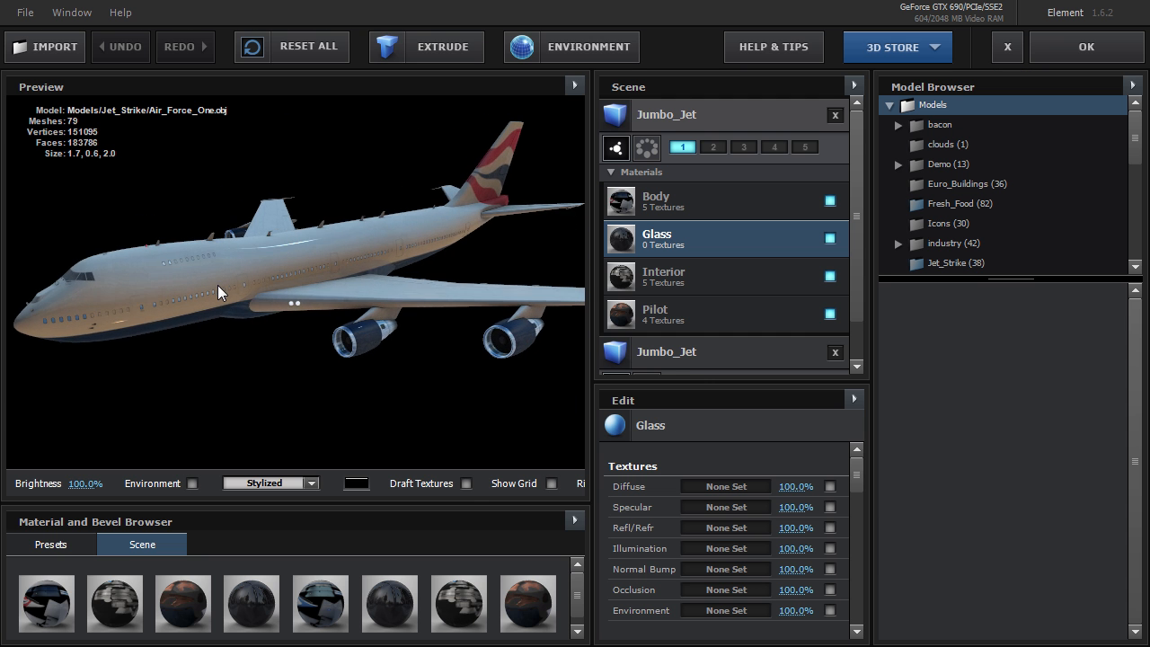
{"action": "left_click_drag", "start_coordinate": [317, 291], "coordinate": [338, 261]}
{"action": "scroll", "coordinate": [332, 300], "scroll_direction": "up", "scroll_amount": 4}
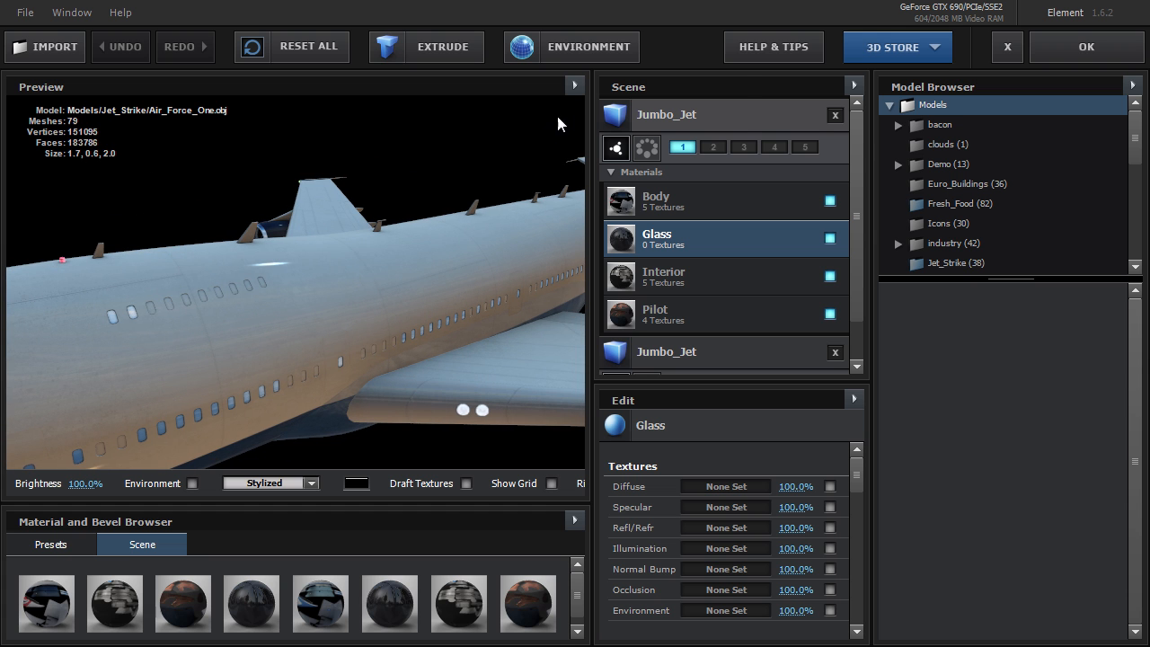
- Turn on wireframe display to examine the jumbo jet's mesh, and restore the shaded preview
{"action": "left_click", "coordinate": [575, 84]}
{"action": "left_click", "coordinate": [615, 179]}
{"action": "left_click_drag", "start_coordinate": [337, 265], "coordinate": [529, 131]}
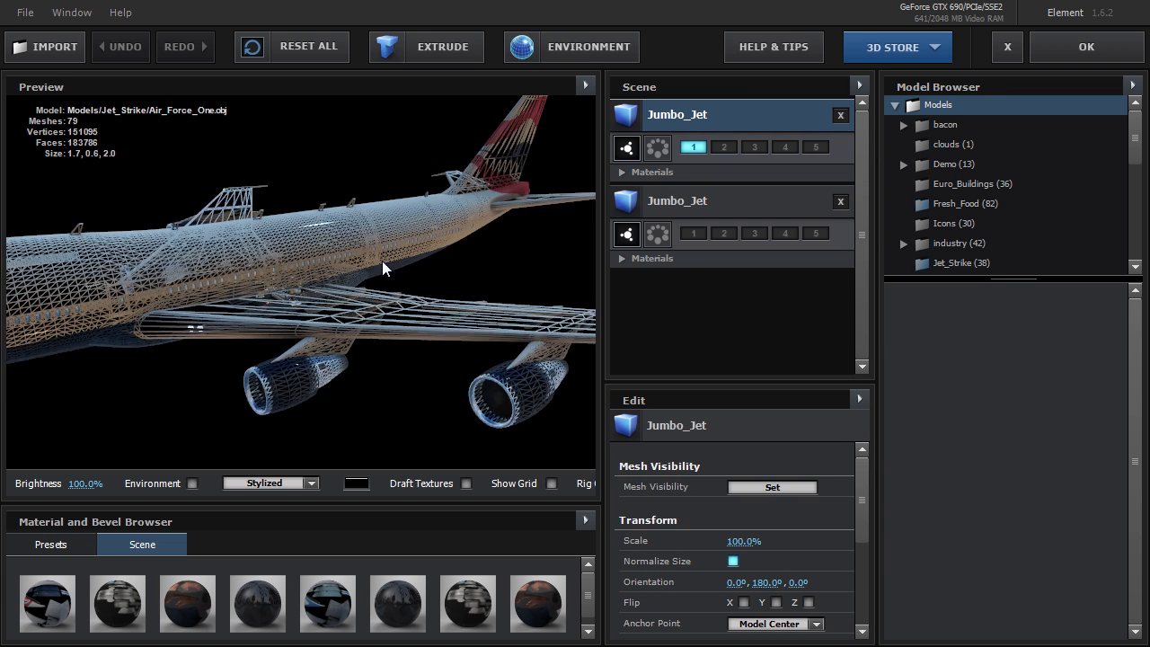
{"action": "left_click", "coordinate": [585, 85]}
{"action": "left_click", "coordinate": [613, 179]}
{"action": "left_click_drag", "start_coordinate": [210, 297], "coordinate": [357, 294]}
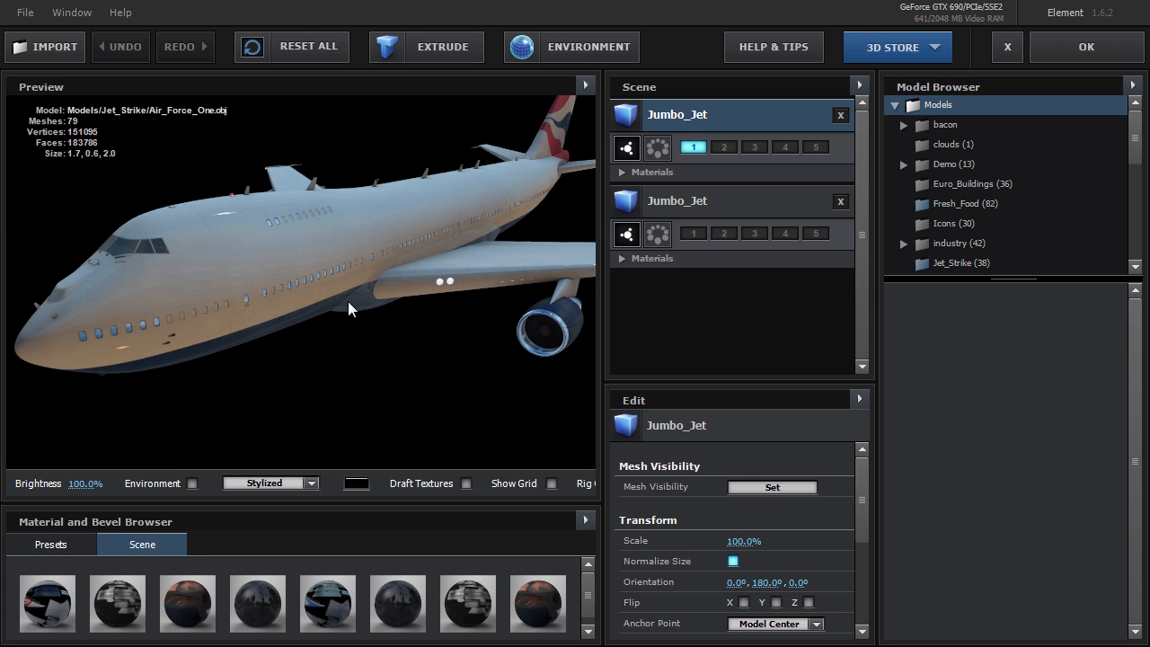
{"action": "left_click_drag", "start_coordinate": [207, 244], "coordinate": [383, 260]}
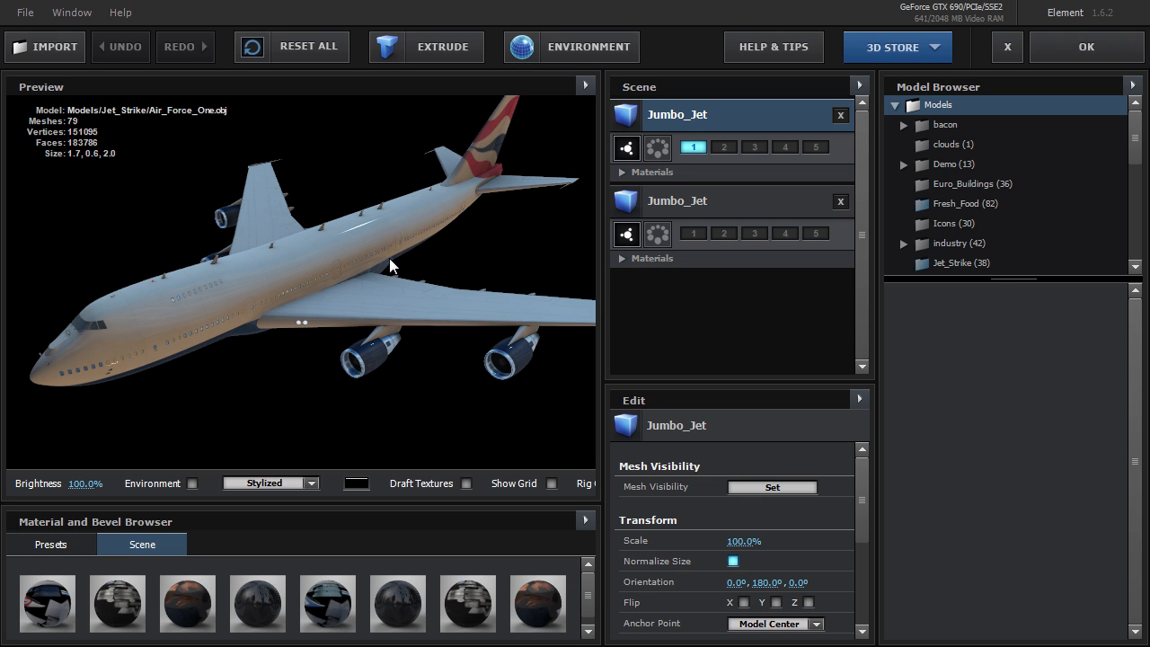
- Assign the second Jumbo_Jet with the United States of America livery to group 1, remove the first from it, and accept the scene
{"action": "left_click", "coordinate": [718, 198]}
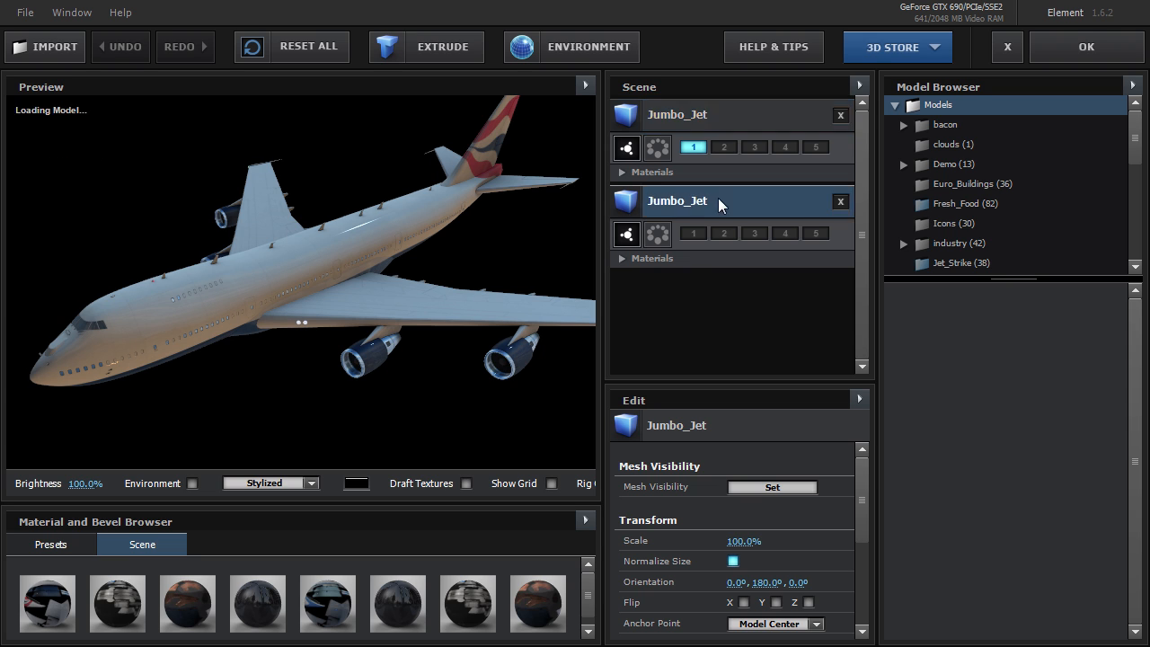
{"action": "left_click_drag", "start_coordinate": [374, 245], "coordinate": [346, 286]}
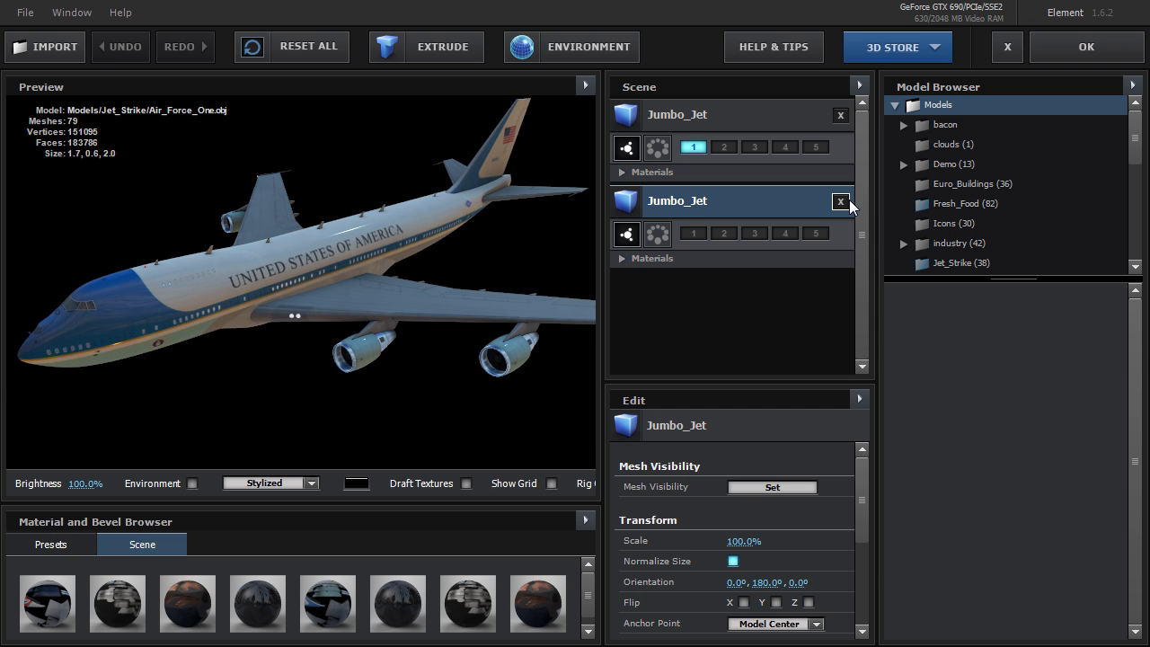
{"action": "left_click", "coordinate": [698, 235]}
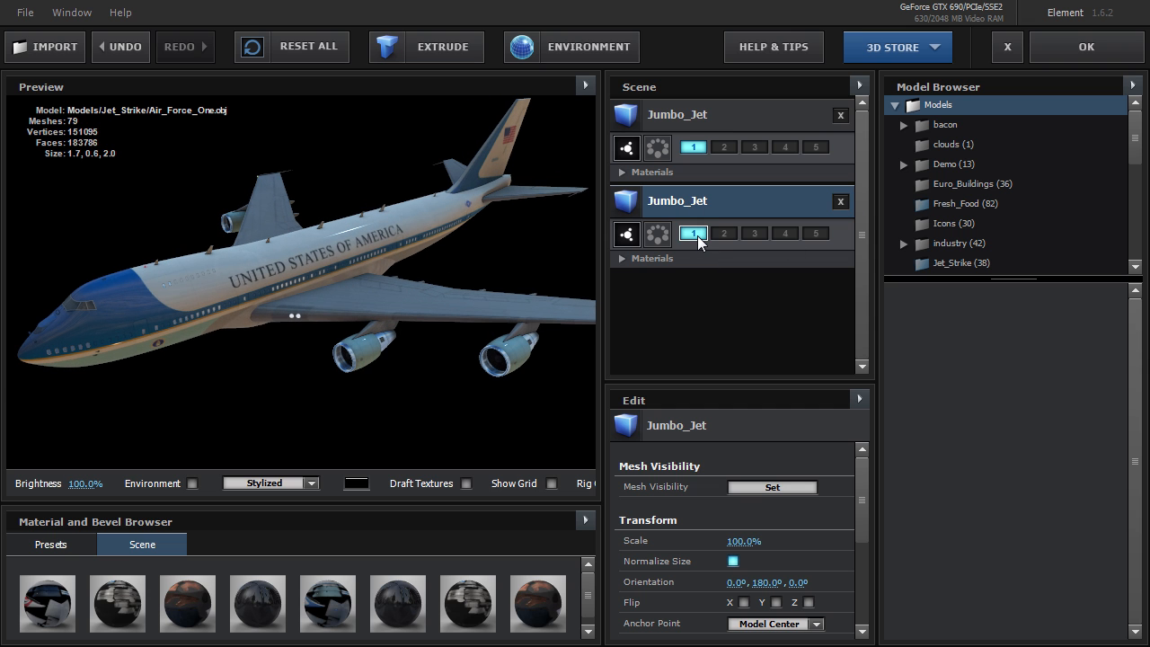
{"action": "left_click", "coordinate": [693, 147]}
{"action": "left_click_drag", "start_coordinate": [435, 255], "coordinate": [276, 289]}
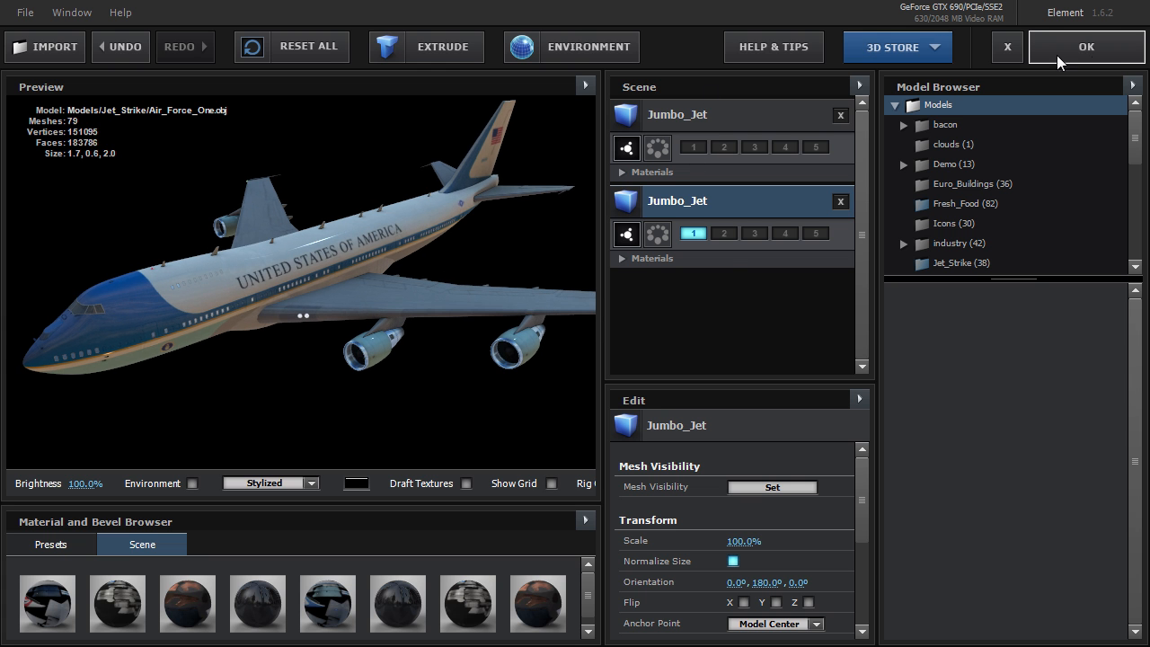
{"action": "left_click", "coordinate": [1087, 50]}
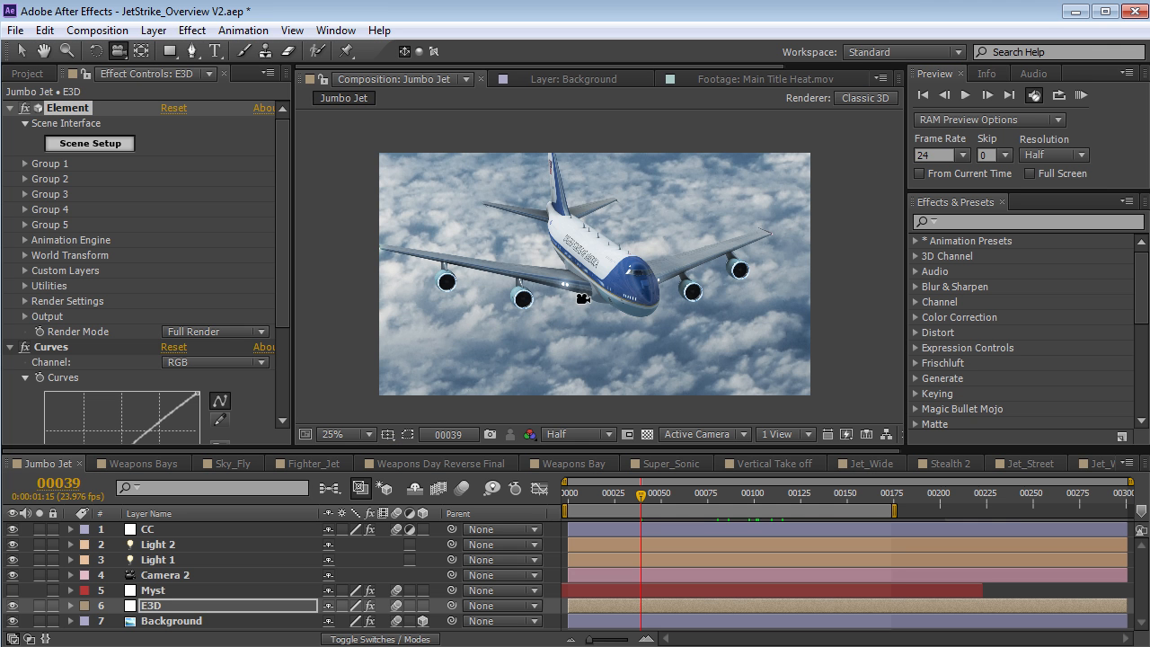
- Scrub the Jumbo Jet composition to frame 40 and examine the jet's livery up close
{"action": "left_click", "coordinate": [616, 501]}
{"action": "mouse_move", "coordinate": [626, 509]}
{"action": "left_mouse_down"}
{"action": "mouse_move", "coordinate": [684, 498]}
{"action": "mouse_move", "coordinate": [639, 512]}
{"action": "left_mouse_up"}
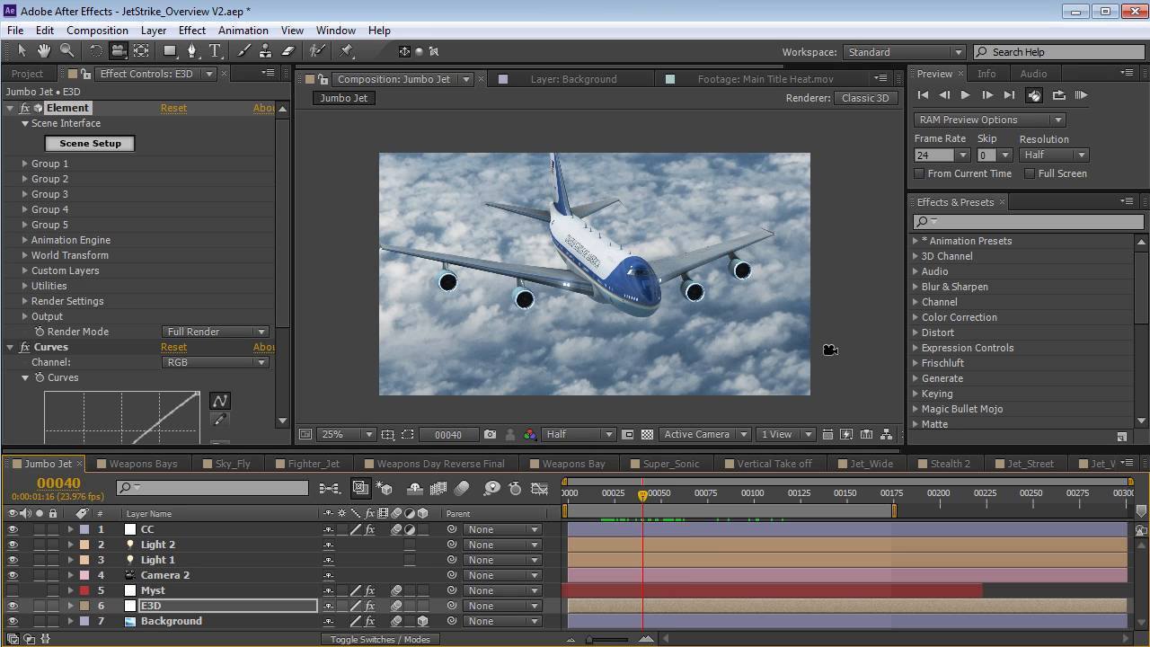
{"action": "scroll", "coordinate": [705, 288], "scroll_direction": "up", "scroll_amount": 1}
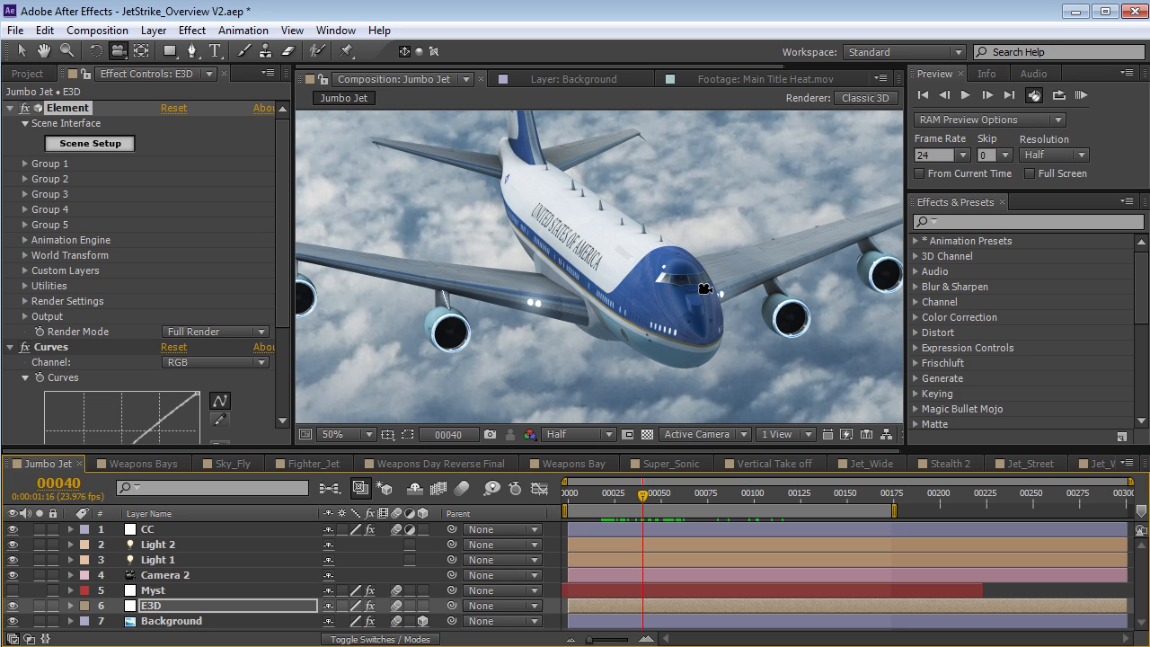
{"action": "left_click", "coordinate": [111, 146]}
- Open the Fighter_Jet composition, solo its E3D layer, and orbit the camera around the jet
{"action": "left_click", "coordinate": [314, 462]}
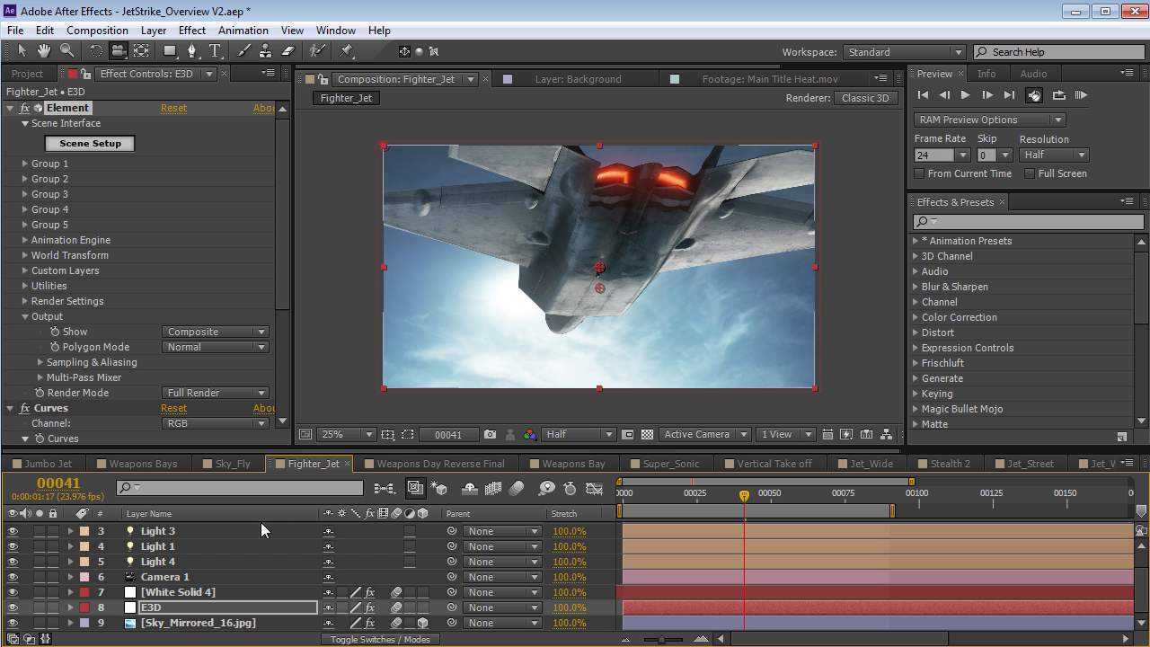
{"action": "left_click", "coordinate": [155, 608]}
{"action": "left_click", "coordinate": [40, 607]}
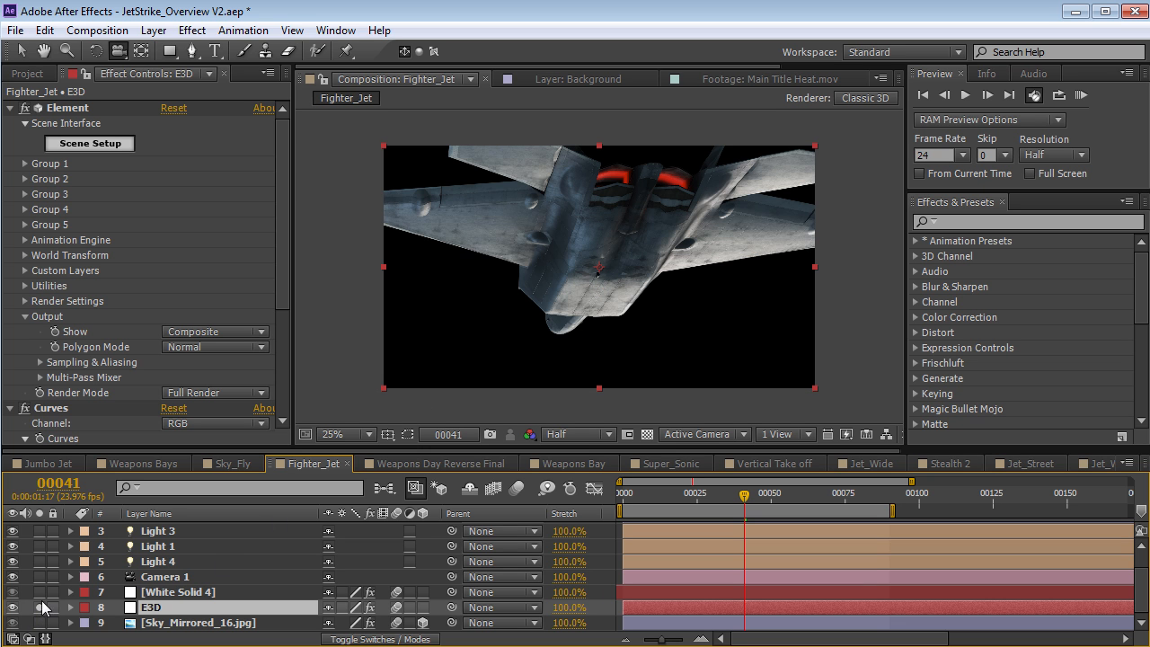
{"action": "left_click_drag", "start_coordinate": [574, 248], "coordinate": [258, 226]}
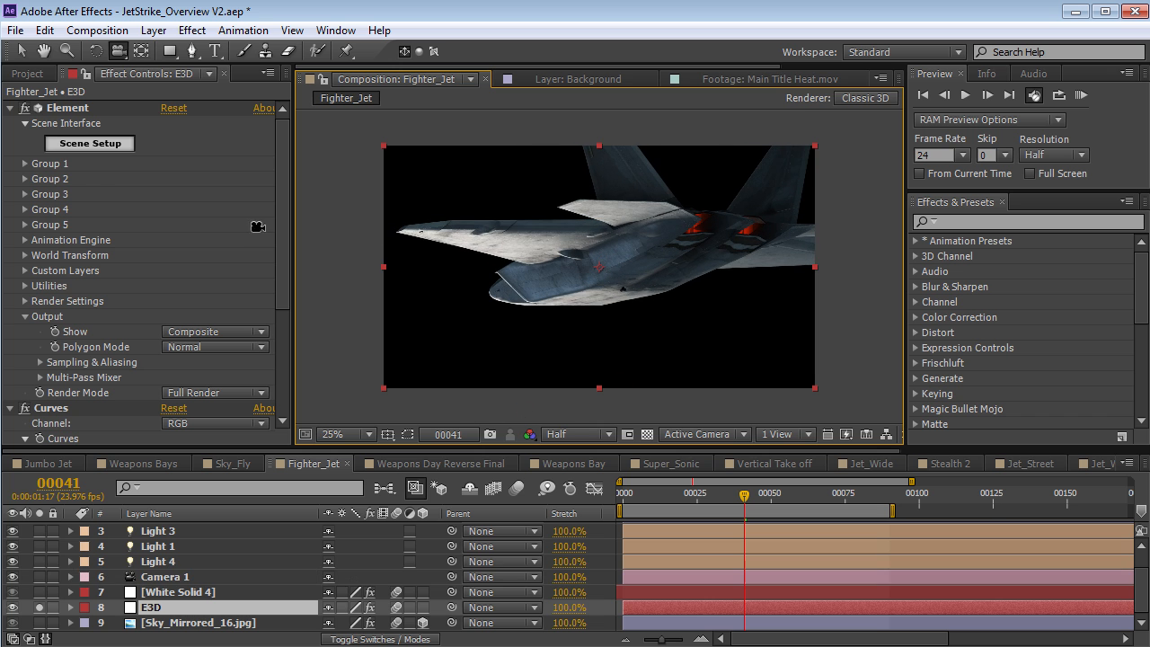
- Open the Element scene setup to examine the Fighter_Jet_02 model, and return to the composition
{"action": "left_click", "coordinate": [90, 143]}
{"action": "left_click_drag", "start_coordinate": [236, 299], "coordinate": [500, 231]}
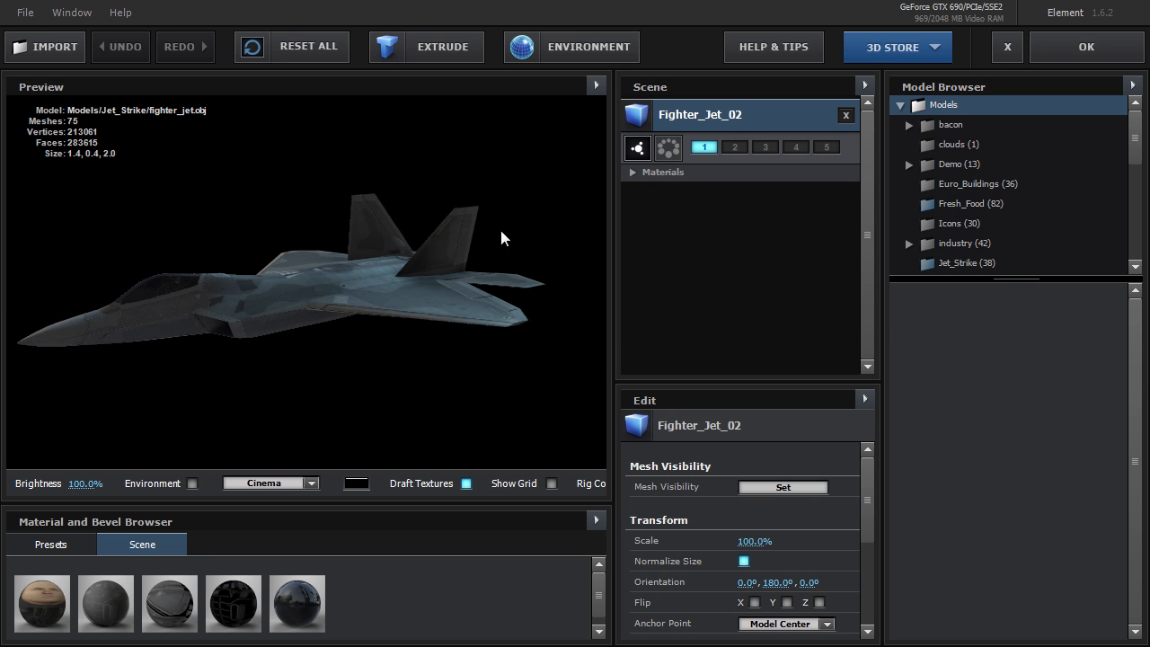
{"action": "left_click", "coordinate": [1083, 51]}
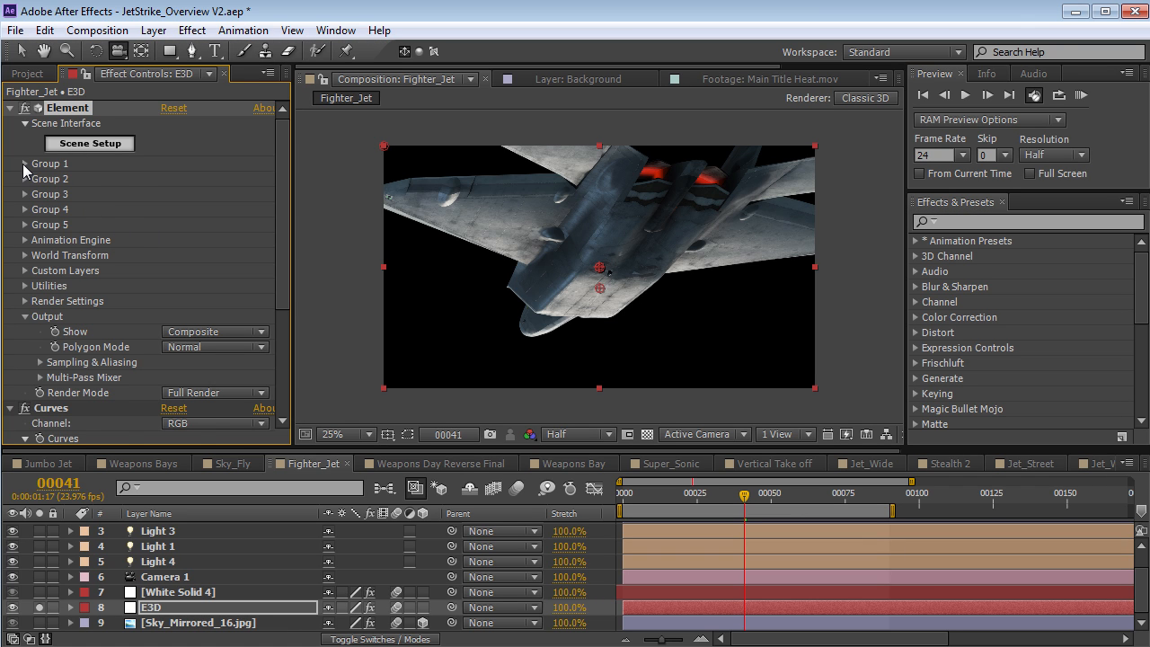
- Expand the Aircraft Rig controls of Group 1 in the Element effect and angle the camera at the jet's underside
{"action": "left_click", "coordinate": [24, 165]}
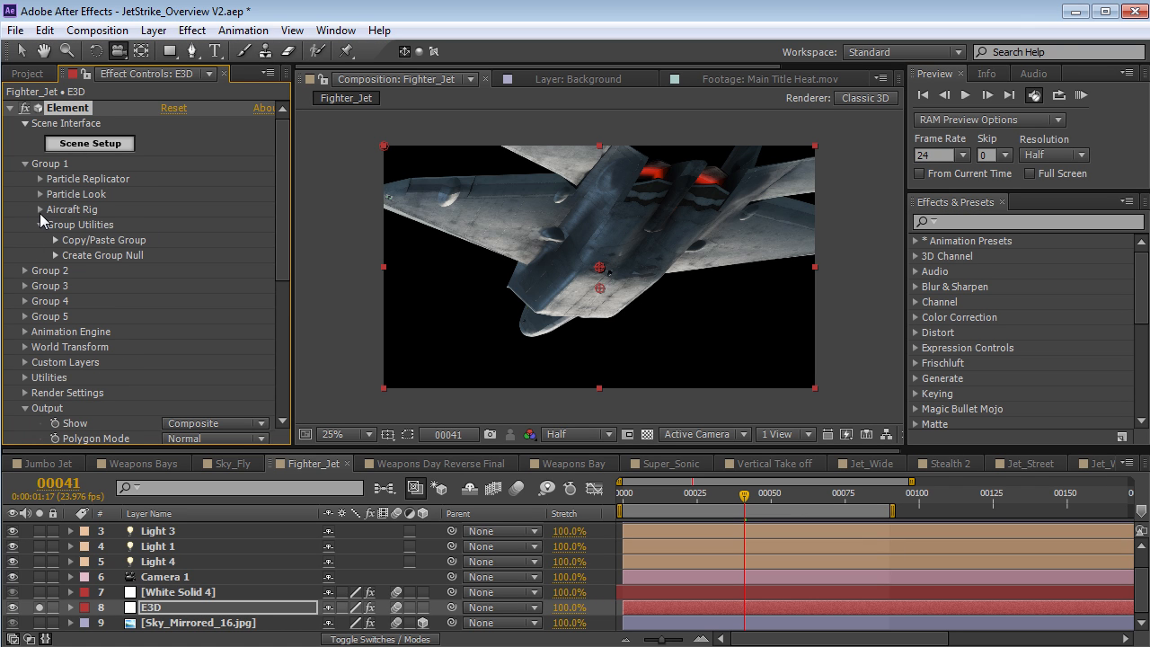
{"action": "left_click", "coordinate": [39, 210]}
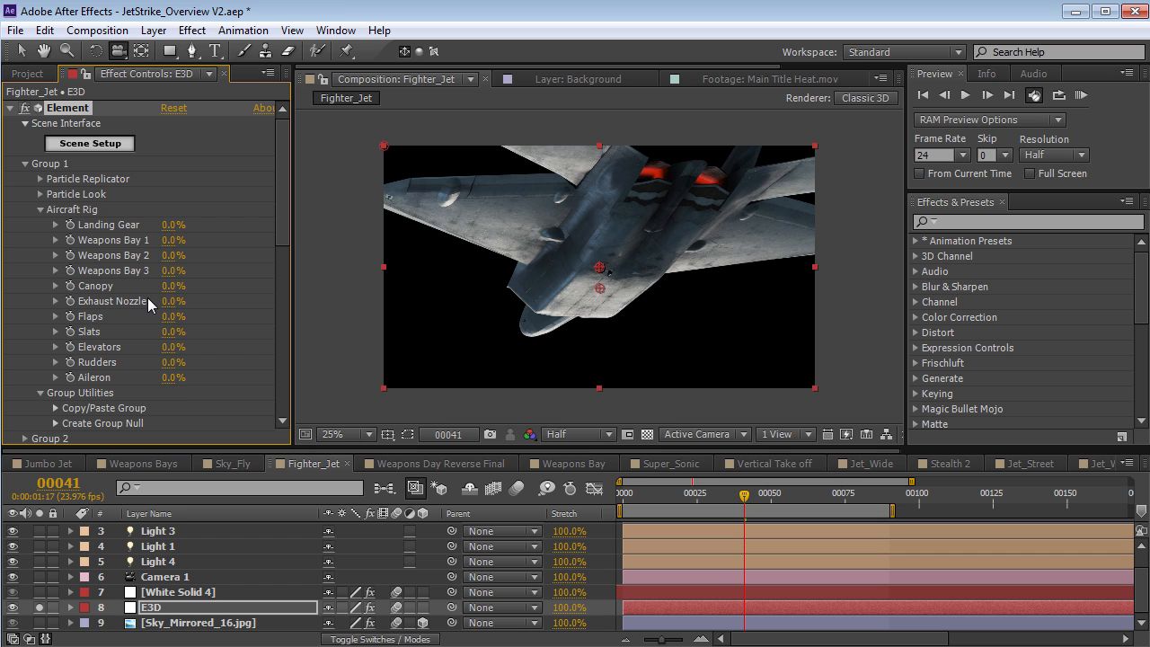
{"action": "scroll", "coordinate": [247, 289], "scroll_direction": "down", "scroll_amount": 1}
{"action": "left_click_drag", "start_coordinate": [629, 297], "coordinate": [660, 307]}
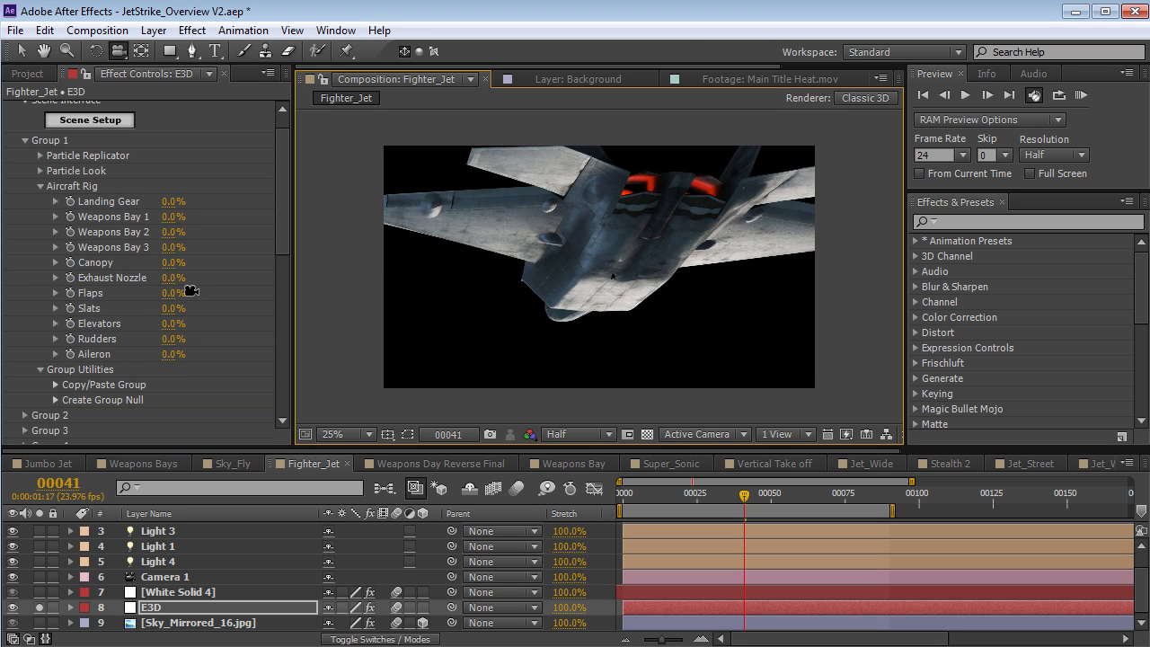
- Set the aircraft rig's Landing Gear to 100% and inspect the extended wheels from below
{"action": "left_click_drag", "start_coordinate": [172, 209], "coordinate": [248, 185]}
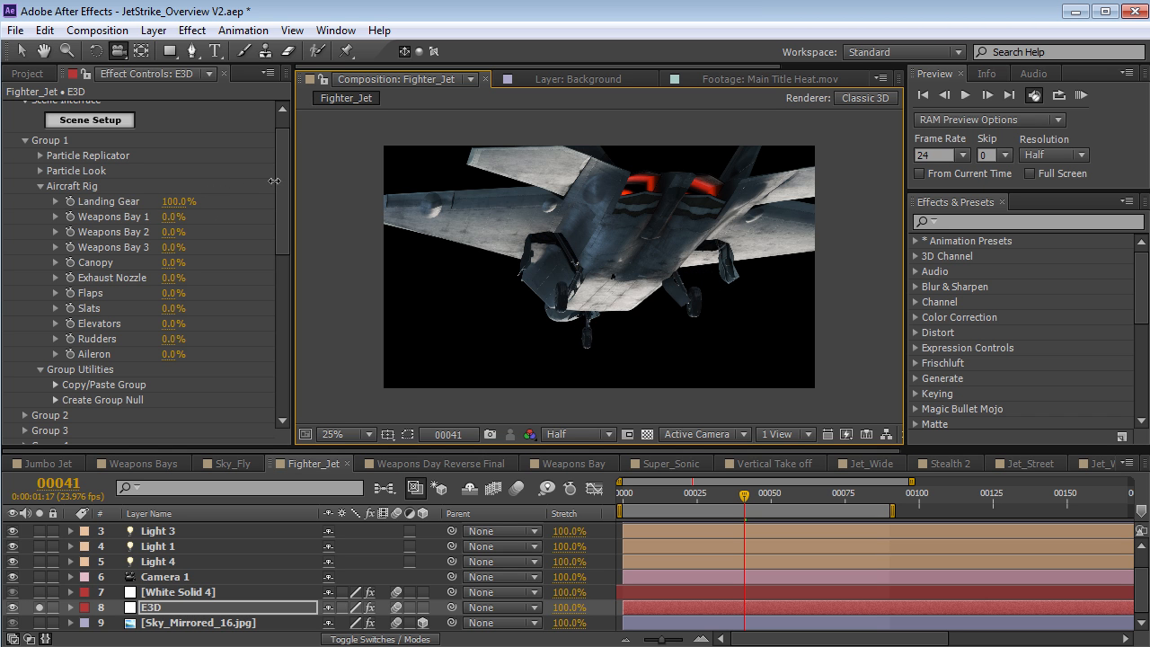
{"action": "mouse_move", "coordinate": [604, 293]}
{"action": "left_mouse_down"}
{"action": "mouse_move", "coordinate": [584, 294]}
{"action": "mouse_move", "coordinate": [618, 275]}
{"action": "mouse_move", "coordinate": [610, 287]}
{"action": "left_mouse_up"}
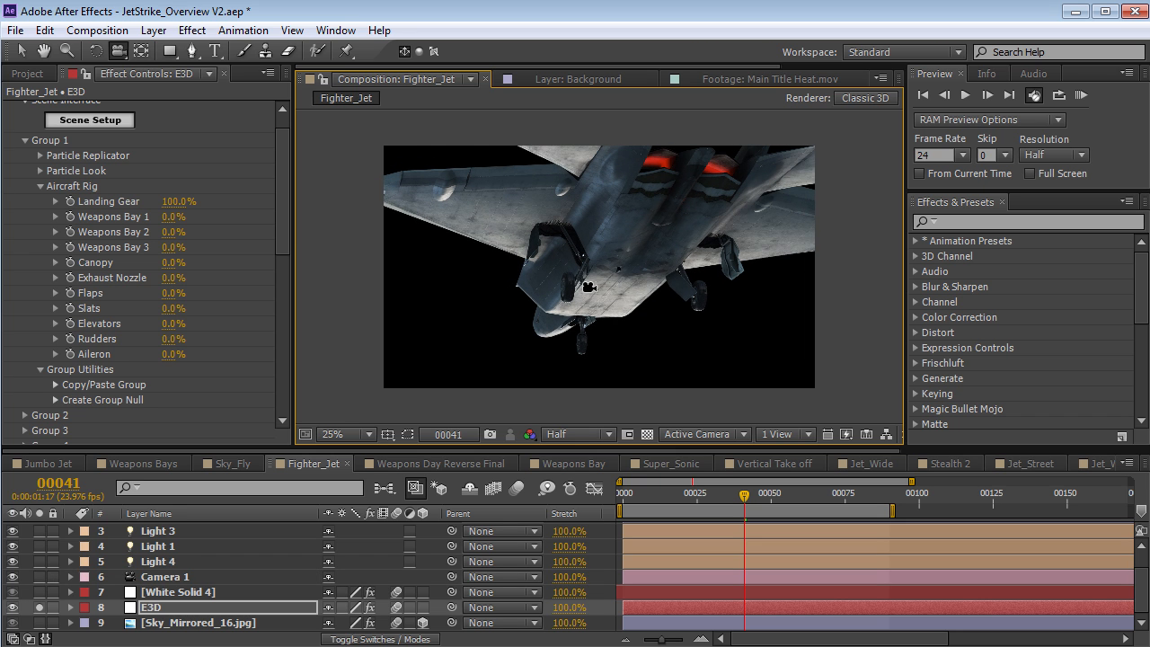
{"action": "left_click_drag", "start_coordinate": [589, 288], "coordinate": [590, 285]}
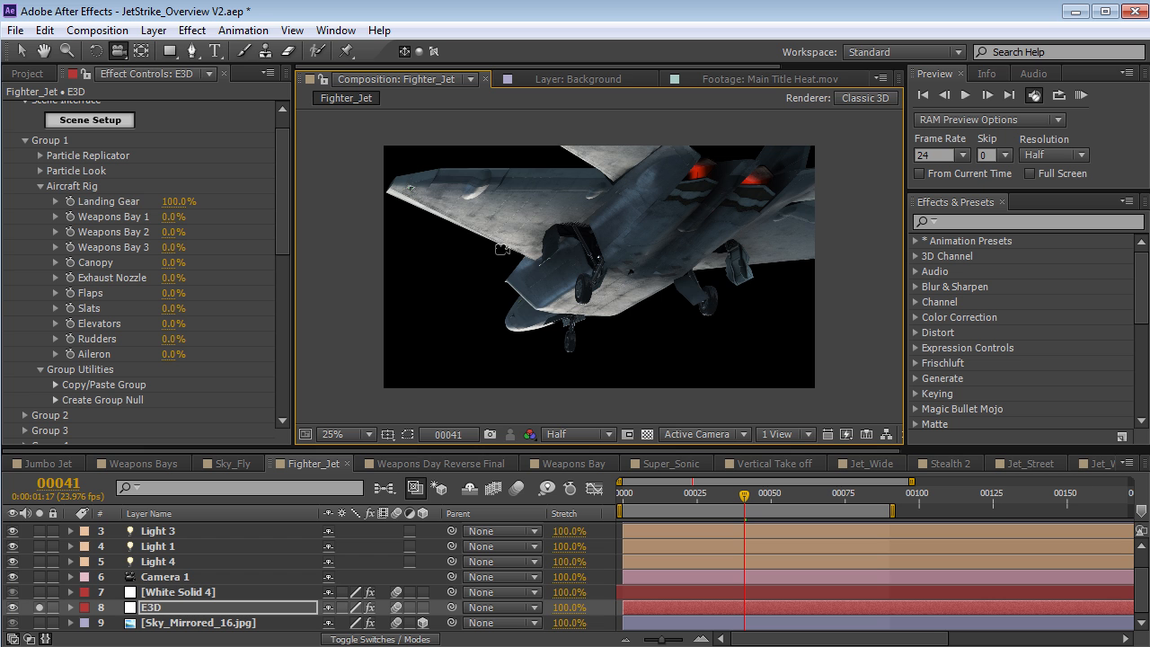
{"action": "mouse_move", "coordinate": [666, 246]}
{"action": "left_mouse_down"}
{"action": "mouse_move", "coordinate": [629, 248]}
{"action": "mouse_move", "coordinate": [656, 241]}
{"action": "left_mouse_up"}
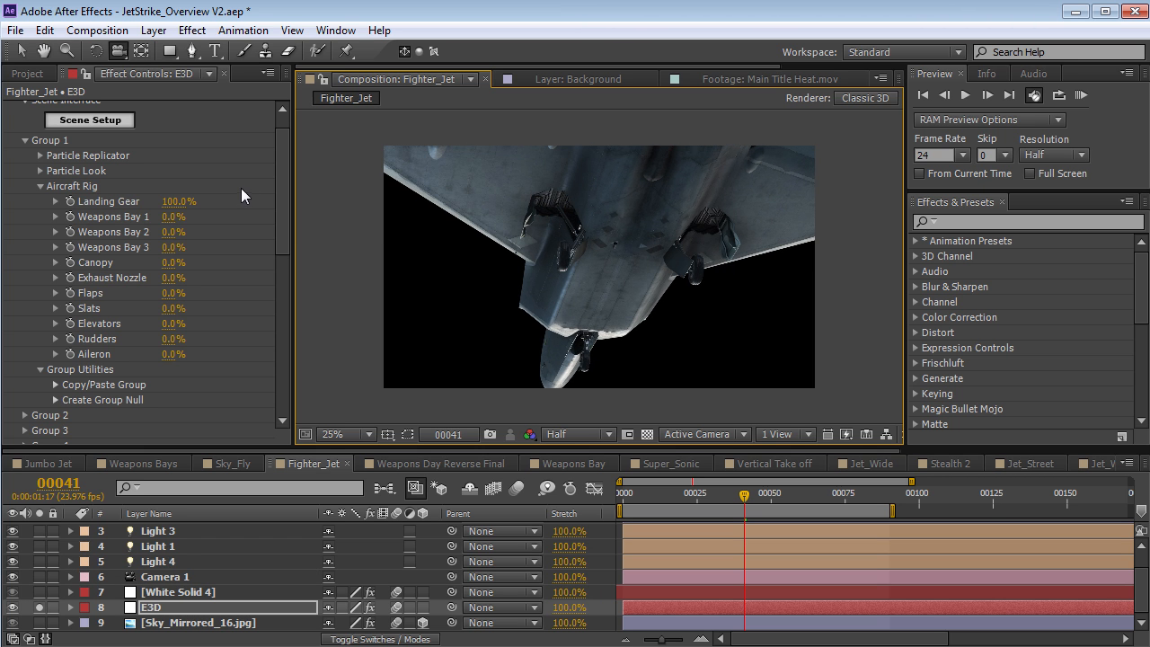
- Return Landing Gear to 0% and open Weapons Bay 1 to 100%
{"action": "left_click_drag", "start_coordinate": [177, 202], "coordinate": [108, 202]}
{"action": "left_click_drag", "start_coordinate": [168, 222], "coordinate": [225, 216]}
{"action": "left_click_drag", "start_coordinate": [530, 235], "coordinate": [554, 229]}
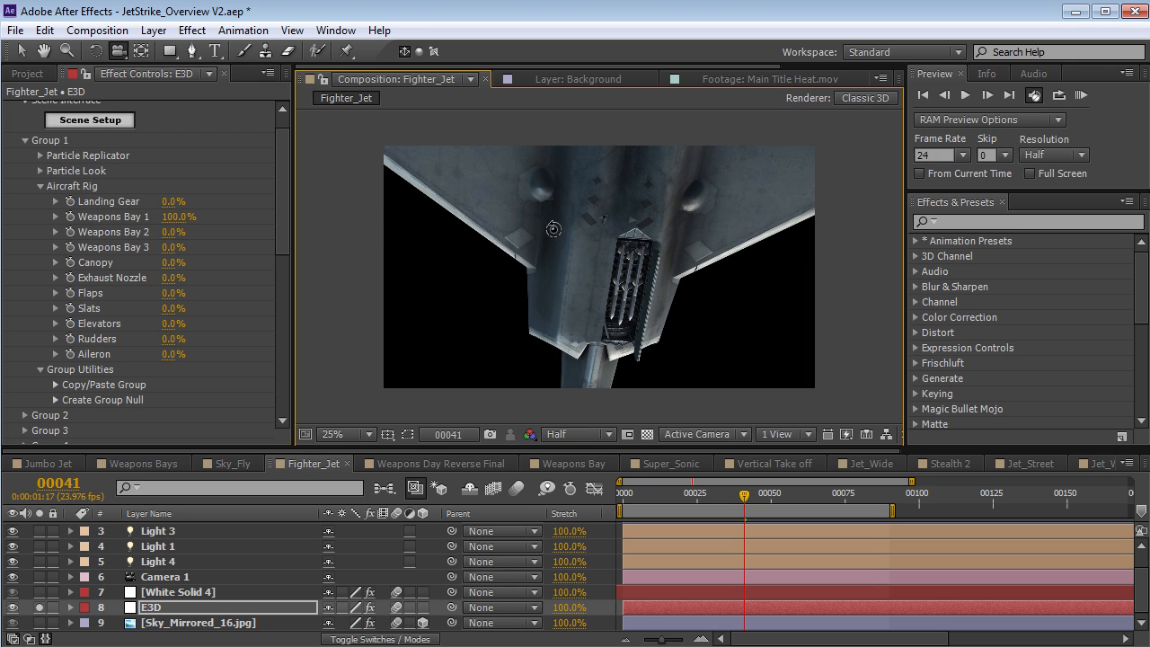
- Open Weapons Bay 2 and Weapons Bay 3 to 100% for inspection, and return both to 0%
{"action": "left_click_drag", "start_coordinate": [173, 232], "coordinate": [236, 232]}
{"action": "left_click_drag", "start_coordinate": [179, 254], "coordinate": [235, 248]}
{"action": "left_click_drag", "start_coordinate": [452, 257], "coordinate": [562, 247]}
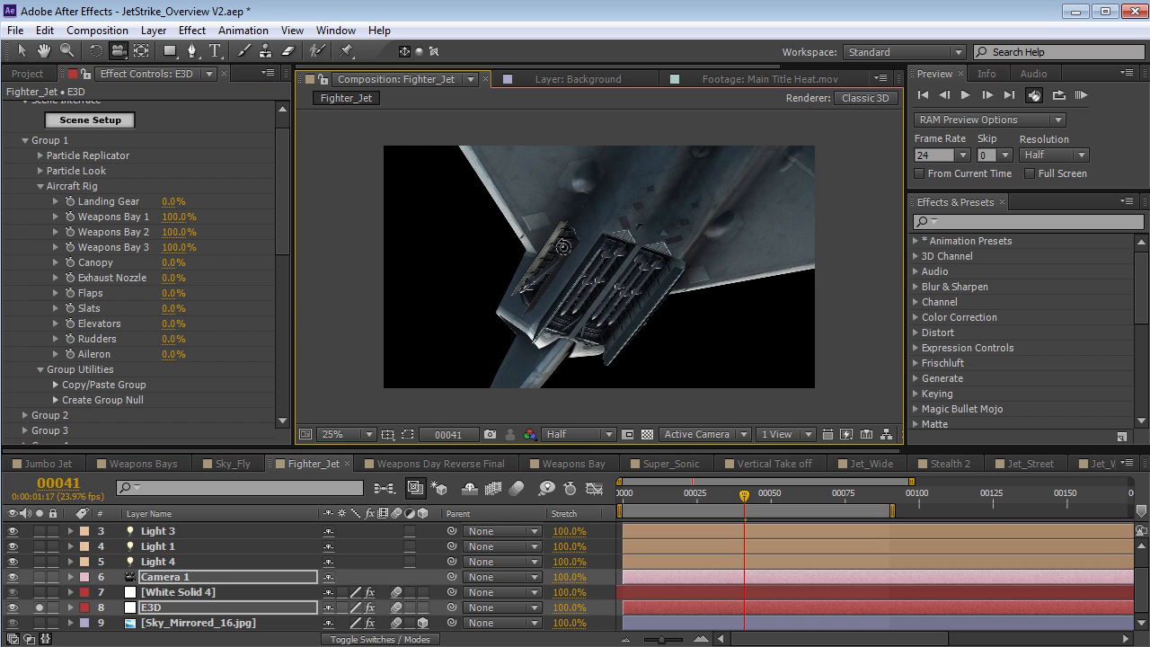
{"action": "left_click_drag", "start_coordinate": [178, 250], "coordinate": [62, 237]}
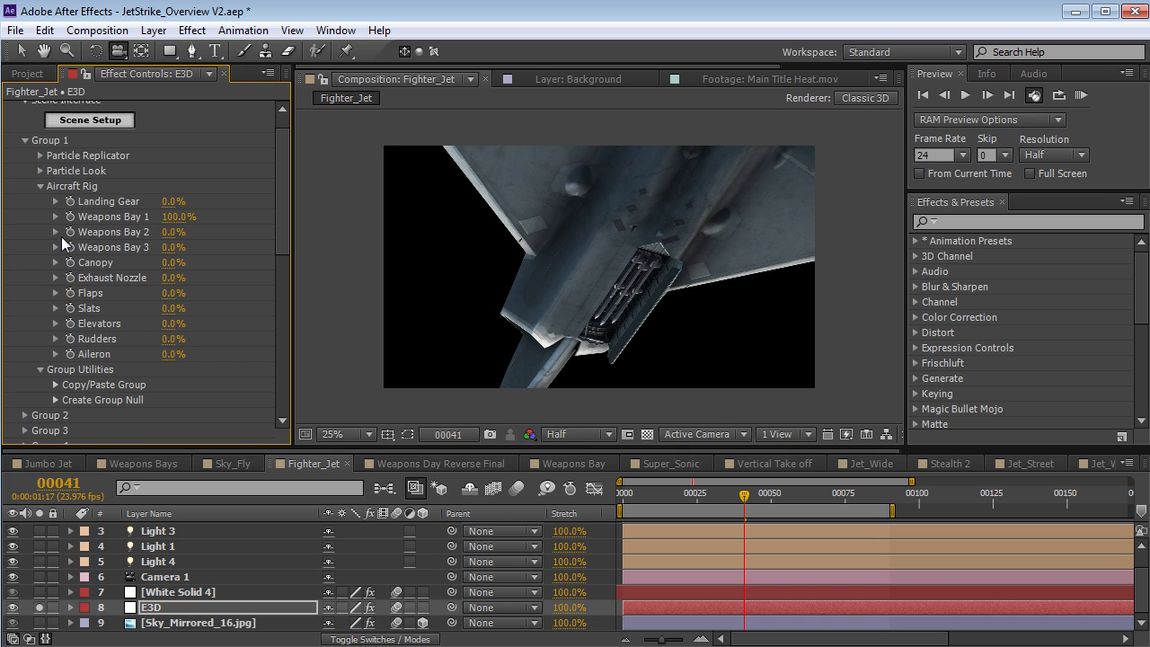
- Return Weapons Bay 1 to 0%, and test Flaps at 85% before resetting Flaps to 0%
{"action": "left_click_drag", "start_coordinate": [171, 217], "coordinate": [34, 233]}
{"action": "left_click_drag", "start_coordinate": [596, 187], "coordinate": [591, 285]}
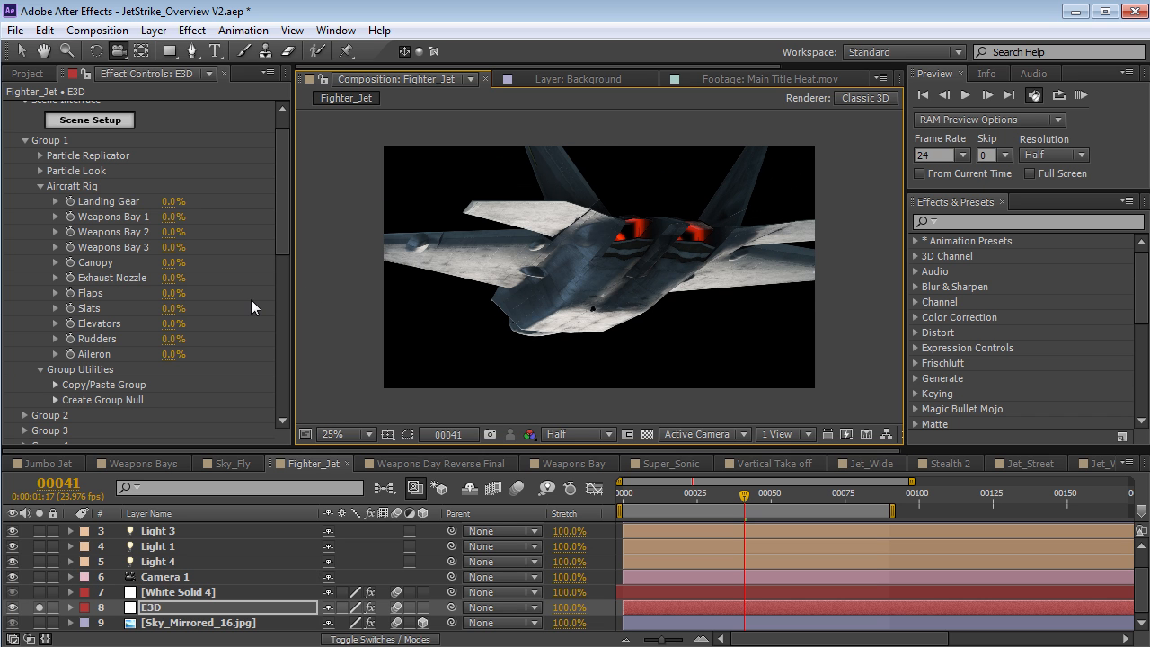
{"action": "left_click_drag", "start_coordinate": [182, 293], "coordinate": [244, 297]}
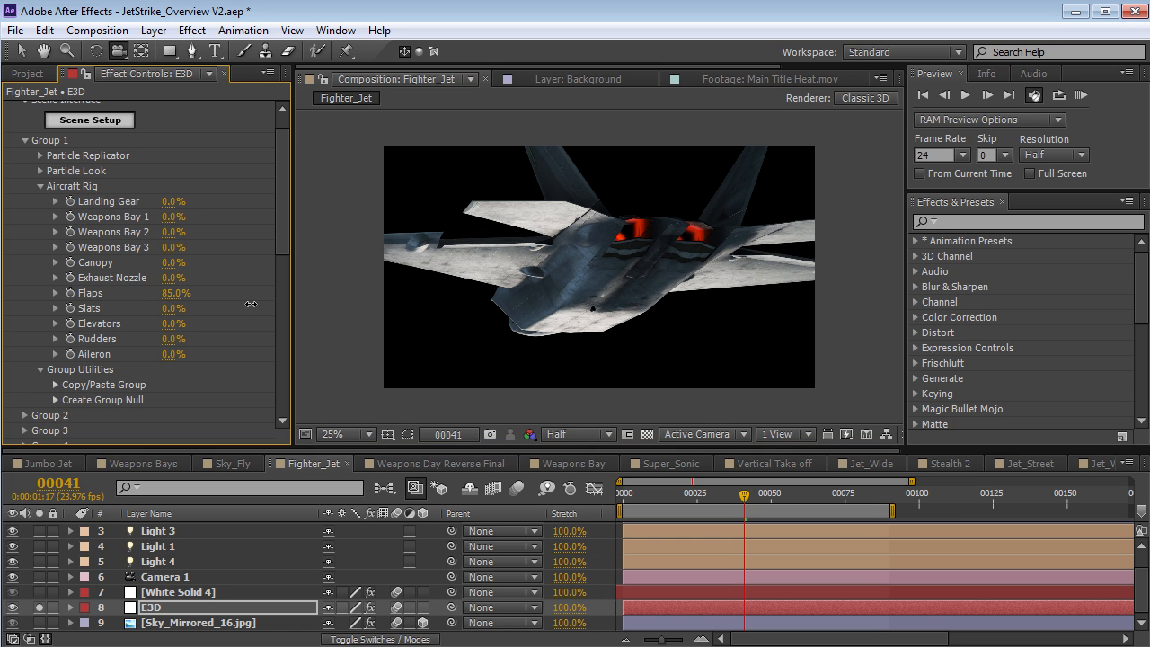
{"action": "type", "text": "0"}
{"action": "key", "text": "Return"}
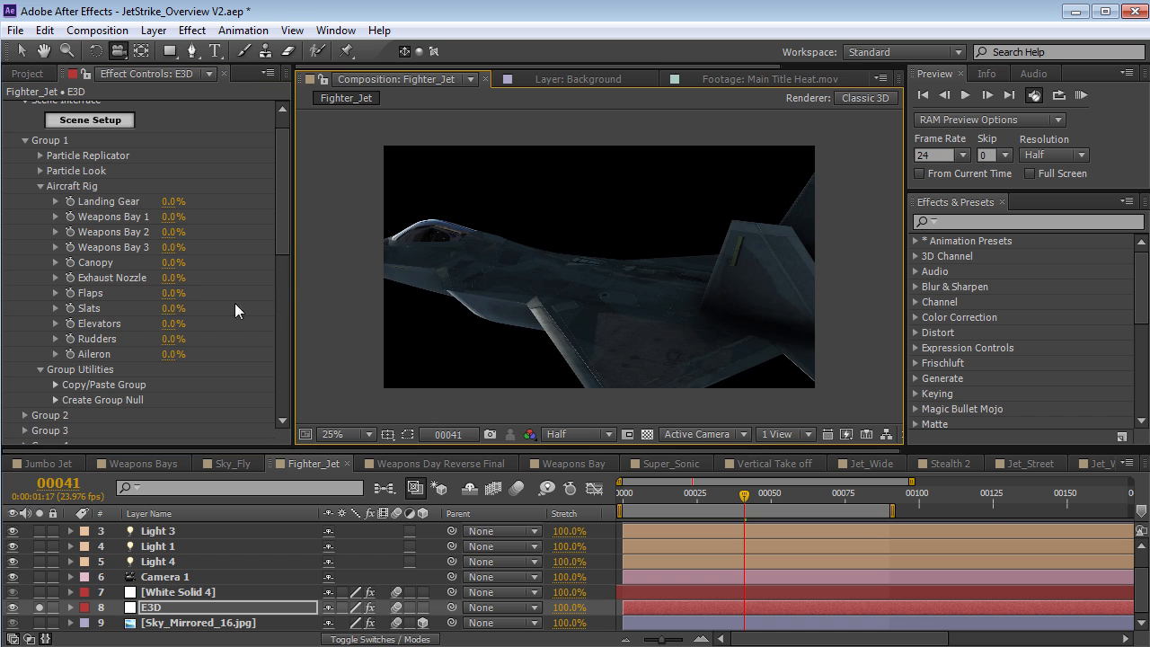
- Set the aircraft rig's Slats to -54% and Elevators to -19%, checking the tail from behind
{"action": "left_click_drag", "start_coordinate": [167, 314], "coordinate": [118, 314]}
{"action": "left_click_drag", "start_coordinate": [468, 301], "coordinate": [639, 278]}
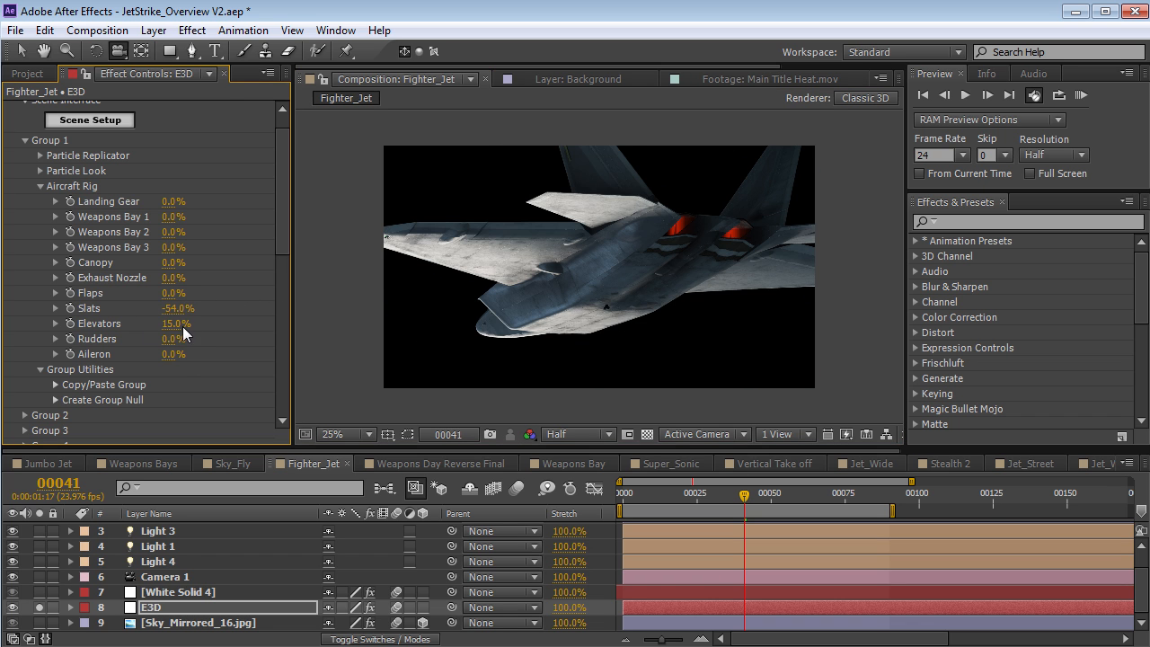
{"action": "left_click_drag", "start_coordinate": [183, 321], "coordinate": [166, 342]}
{"action": "left_click_drag", "start_coordinate": [530, 260], "coordinate": [629, 313]}
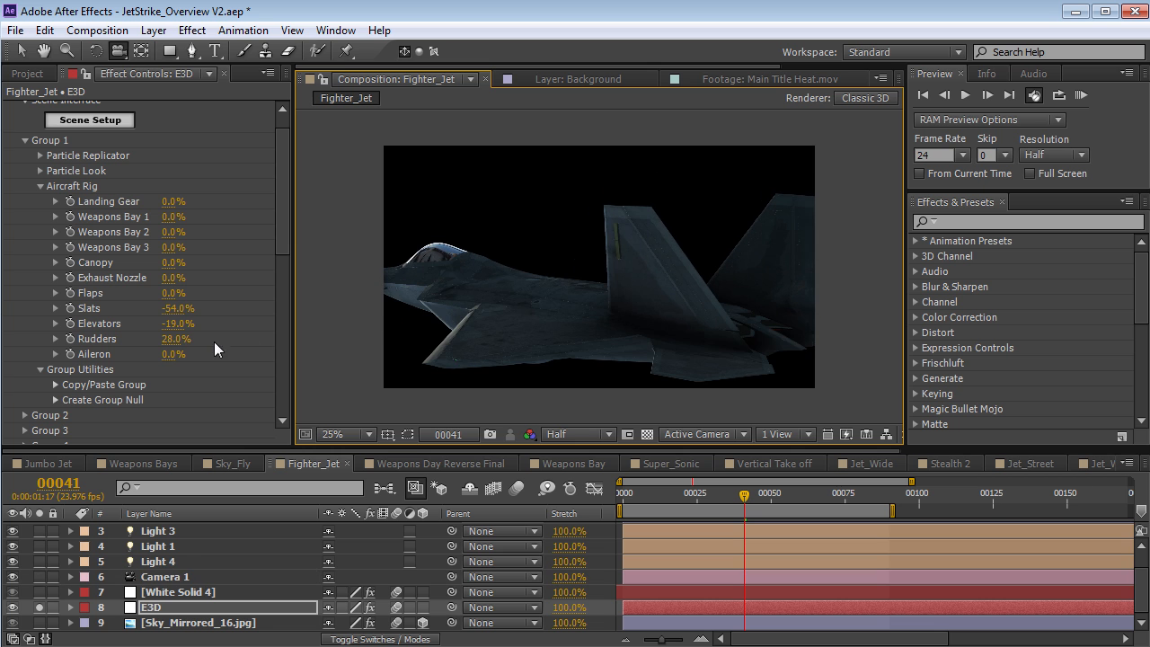
- Set the rig's Rudders to 26% and Aileron to -16%, viewing the jet from behind
{"action": "left_click_drag", "start_coordinate": [170, 344], "coordinate": [175, 342]}
{"action": "left_click_drag", "start_coordinate": [575, 309], "coordinate": [580, 283]}
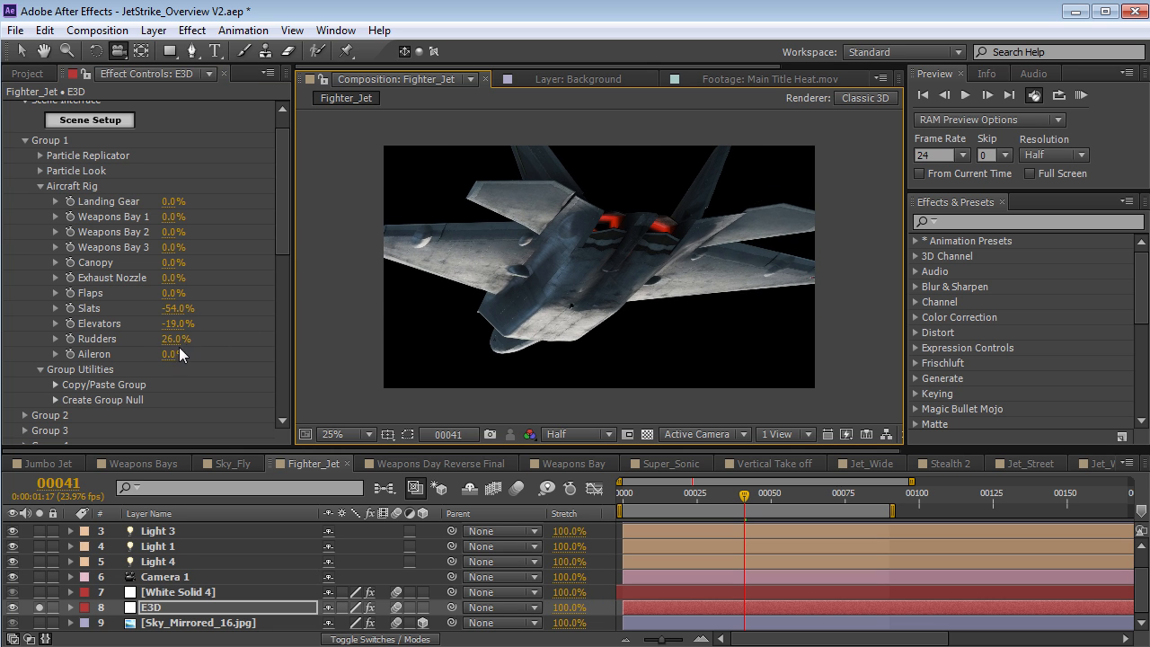
{"action": "left_click_drag", "start_coordinate": [171, 356], "coordinate": [126, 365]}
{"action": "left_click_drag", "start_coordinate": [542, 269], "coordinate": [611, 249]}
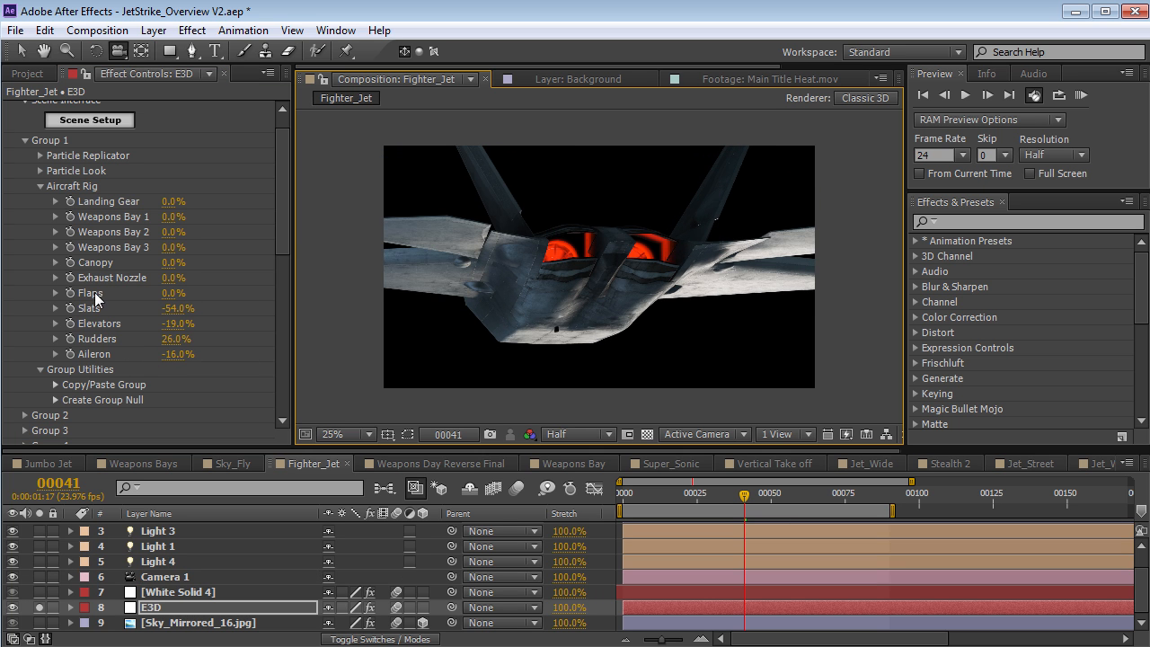
- Set Exhaust Nozzle to -97% and Canopy to 100%, viewing the jet's engines and cockpit up close
{"action": "left_click_drag", "start_coordinate": [171, 280], "coordinate": [45, 281]}
{"action": "left_click_drag", "start_coordinate": [503, 269], "coordinate": [544, 291]}
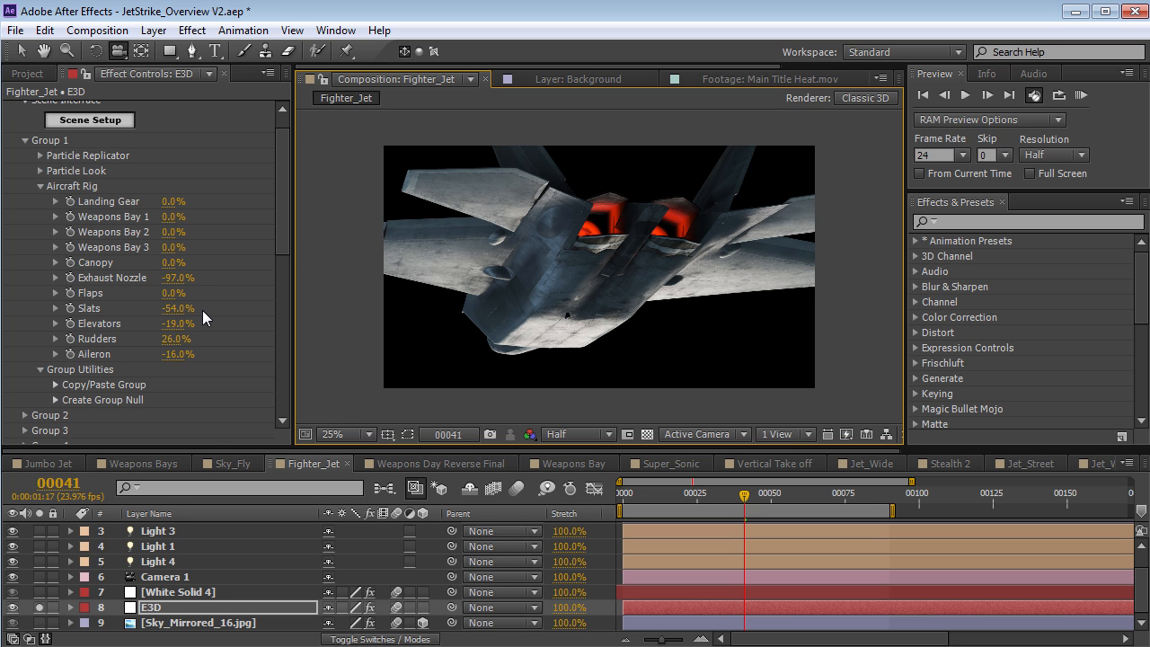
{"action": "left_click_drag", "start_coordinate": [360, 243], "coordinate": [653, 290]}
{"action": "right_click_drag", "start_coordinate": [594, 306], "coordinate": [609, 207]}
{"action": "left_click_drag", "start_coordinate": [172, 266], "coordinate": [278, 254]}
{"action": "left_click_drag", "start_coordinate": [560, 278], "coordinate": [485, 270]}
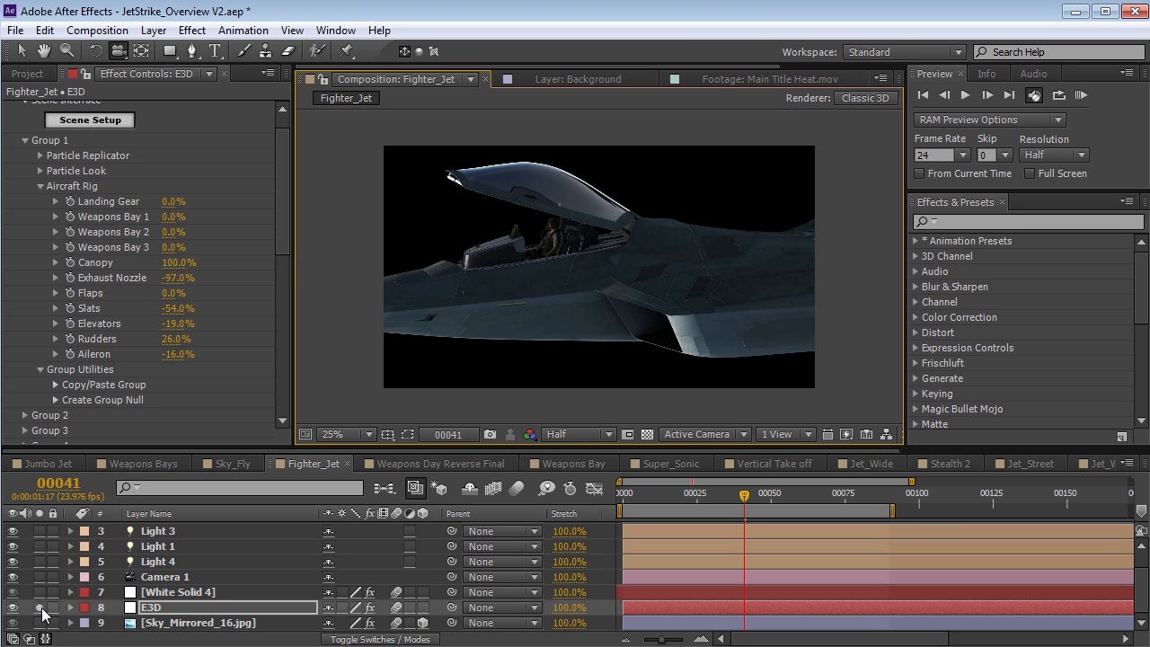
{"action": "left_click_drag", "start_coordinate": [725, 269], "coordinate": [683, 283]}
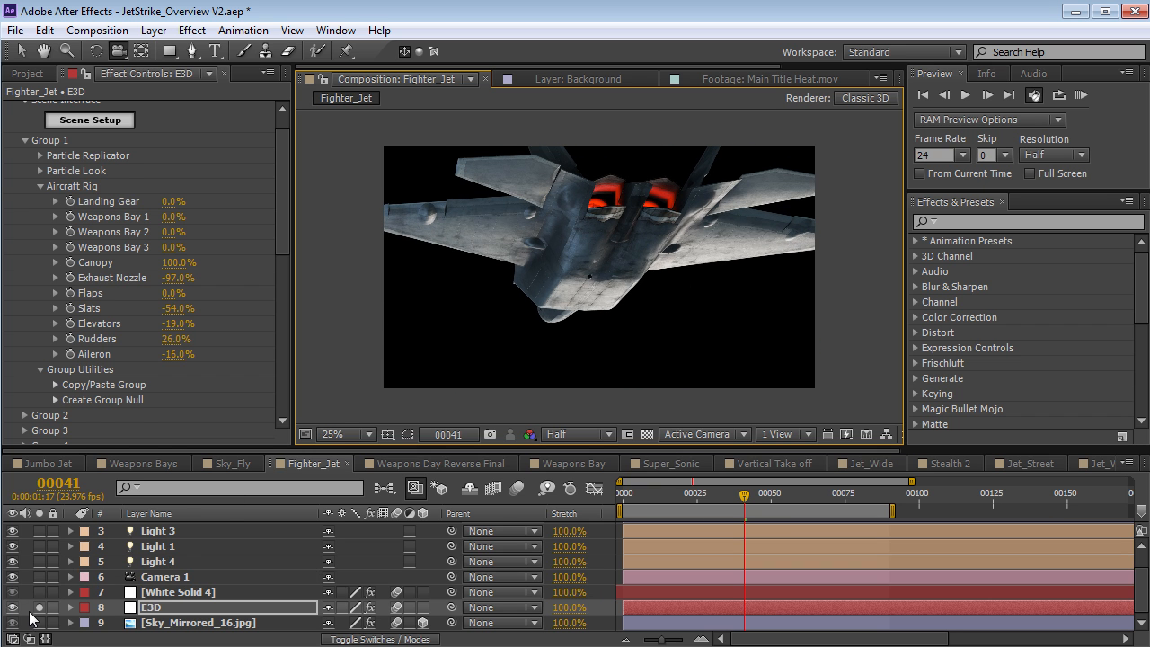
- Open Element's scene setup for the E3D layer and add the Airliner_04 model from the Jet_Strike folder
{"action": "key", "text": "u"}
{"action": "left_click", "coordinate": [90, 144]}
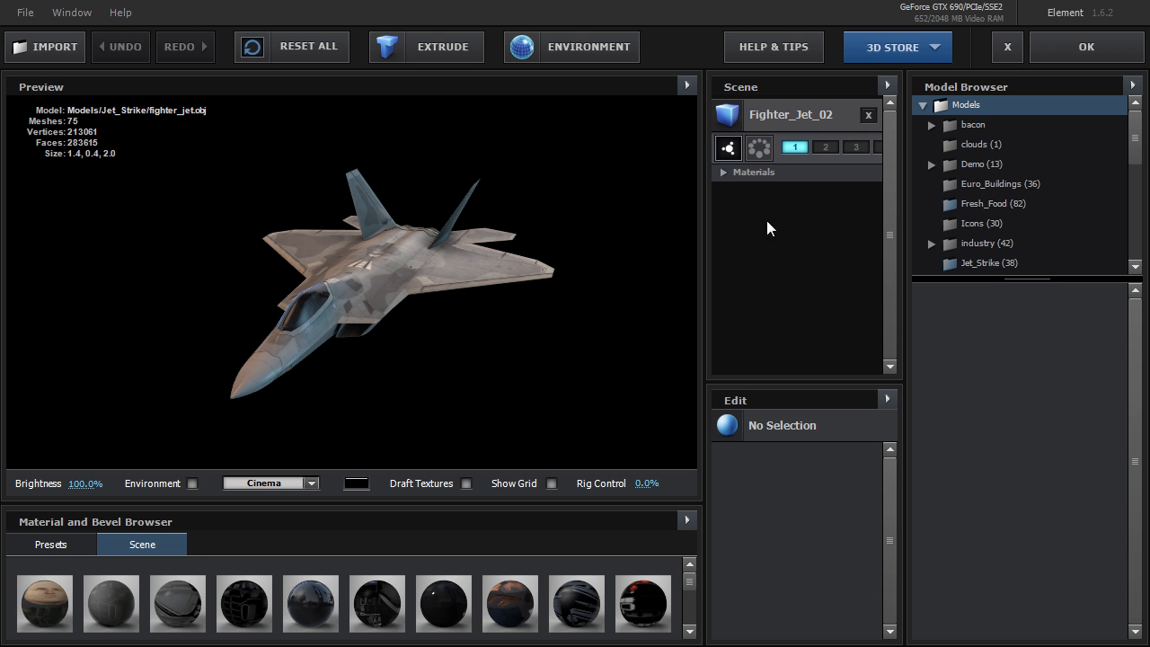
{"action": "left_click", "coordinate": [989, 262]}
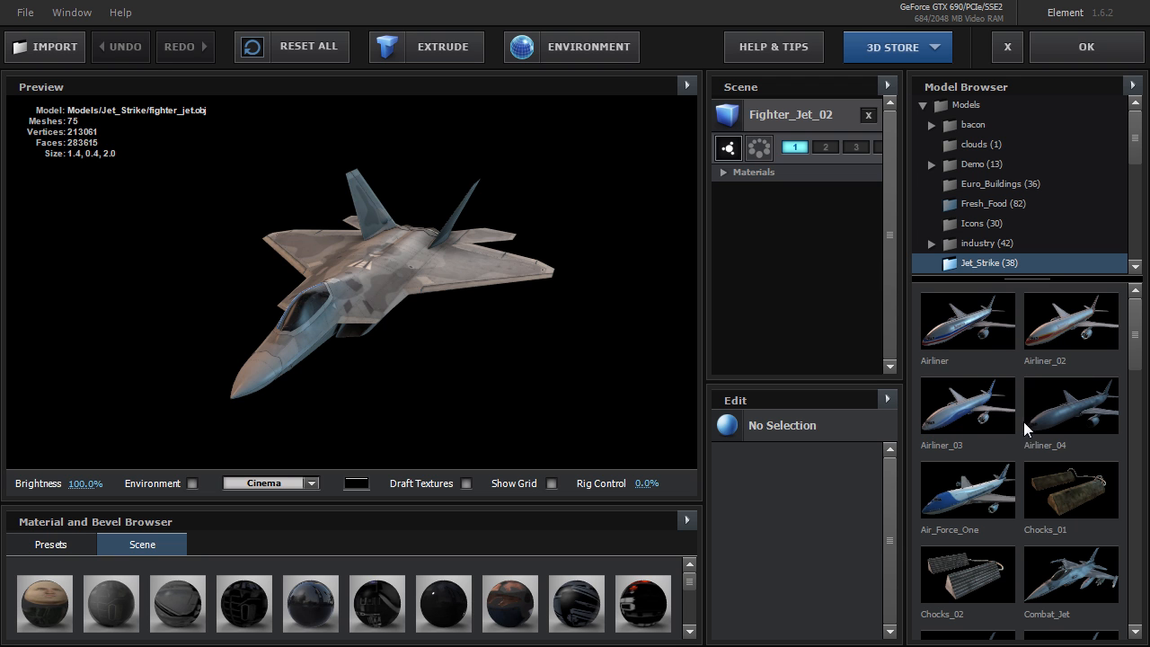
{"action": "left_click", "coordinate": [1073, 412]}
{"action": "left_click_drag", "start_coordinate": [579, 274], "coordinate": [352, 323]}
- Add the Combat_Jet model to the scene and inspect its surface details up close
{"action": "scroll", "coordinate": [1052, 411], "scroll_direction": "down", "scroll_amount": 2}
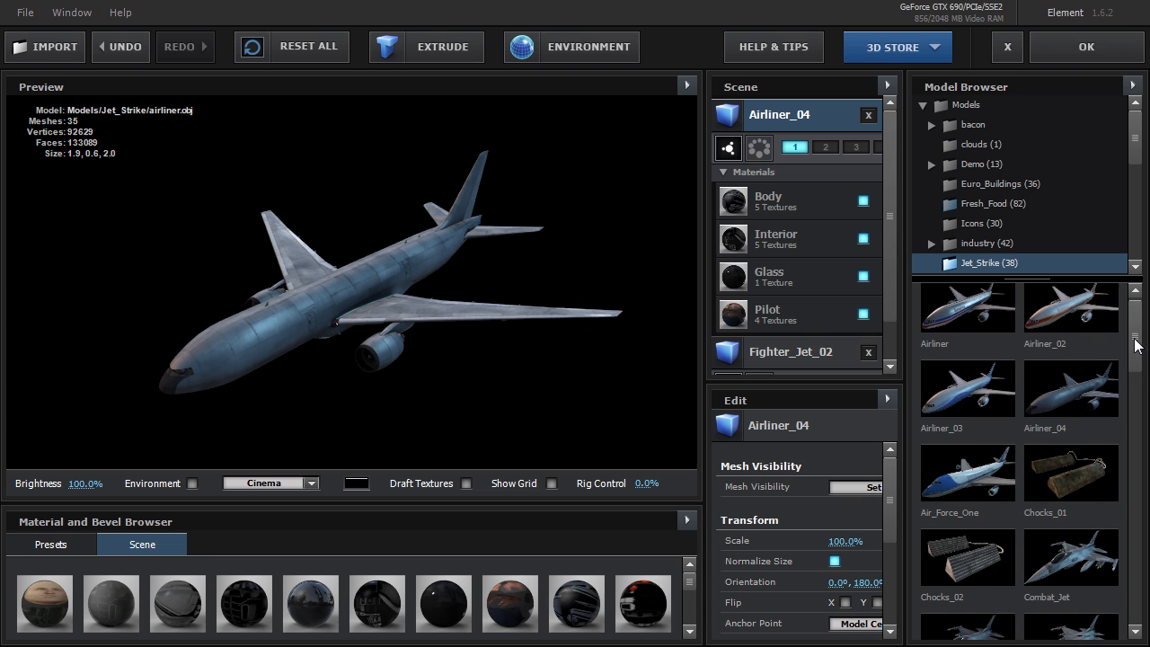
{"action": "scroll", "coordinate": [1139, 374], "scroll_direction": "down", "scroll_amount": 1}
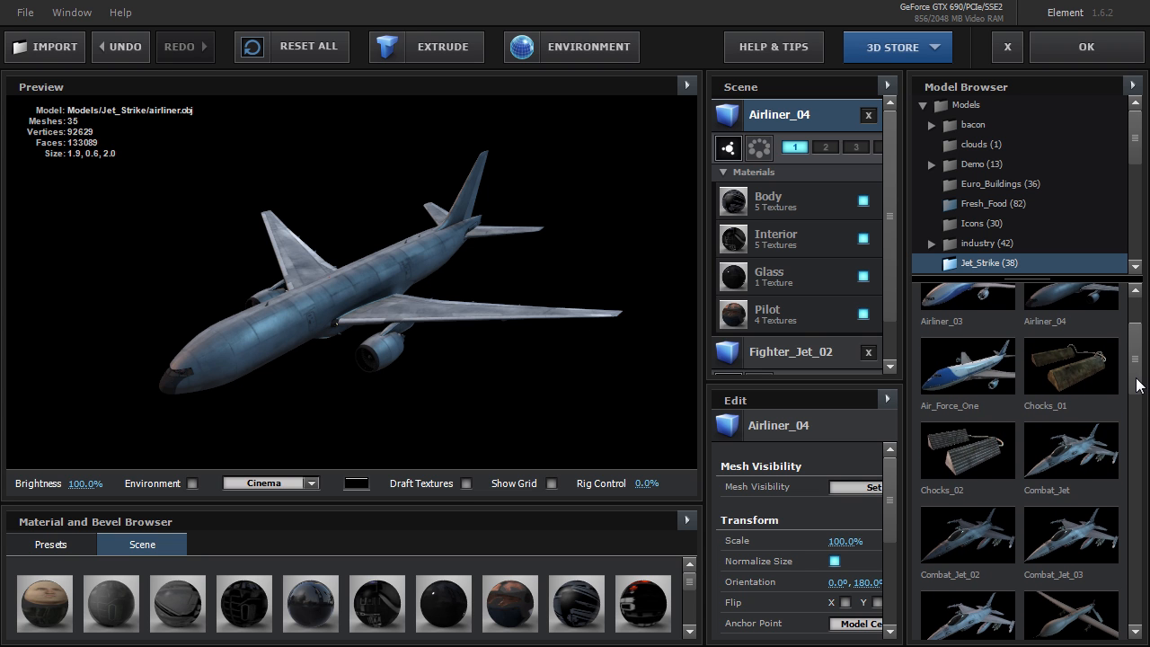
{"action": "scroll", "coordinate": [1141, 387], "scroll_direction": "down", "scroll_amount": 1}
{"action": "left_click_drag", "start_coordinate": [1140, 387], "coordinate": [1140, 395]}
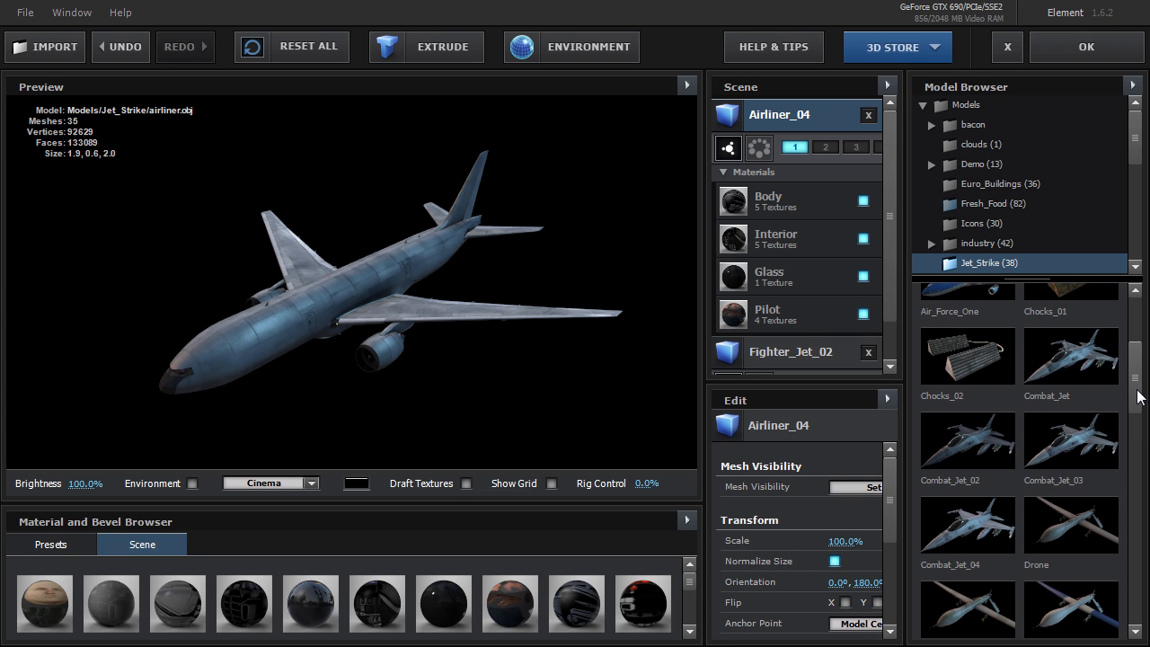
{"action": "left_click", "coordinate": [1068, 360]}
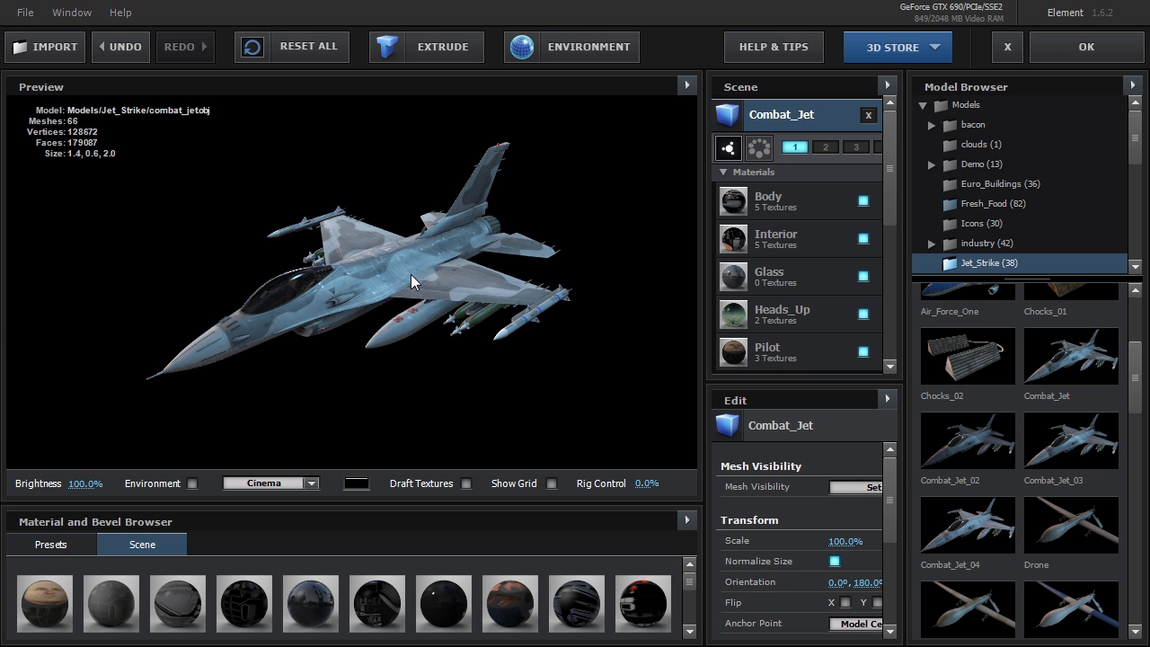
{"action": "scroll", "coordinate": [410, 274], "scroll_direction": "up", "scroll_amount": 5}
{"action": "scroll", "coordinate": [424, 282], "scroll_direction": "up", "scroll_amount": 5}
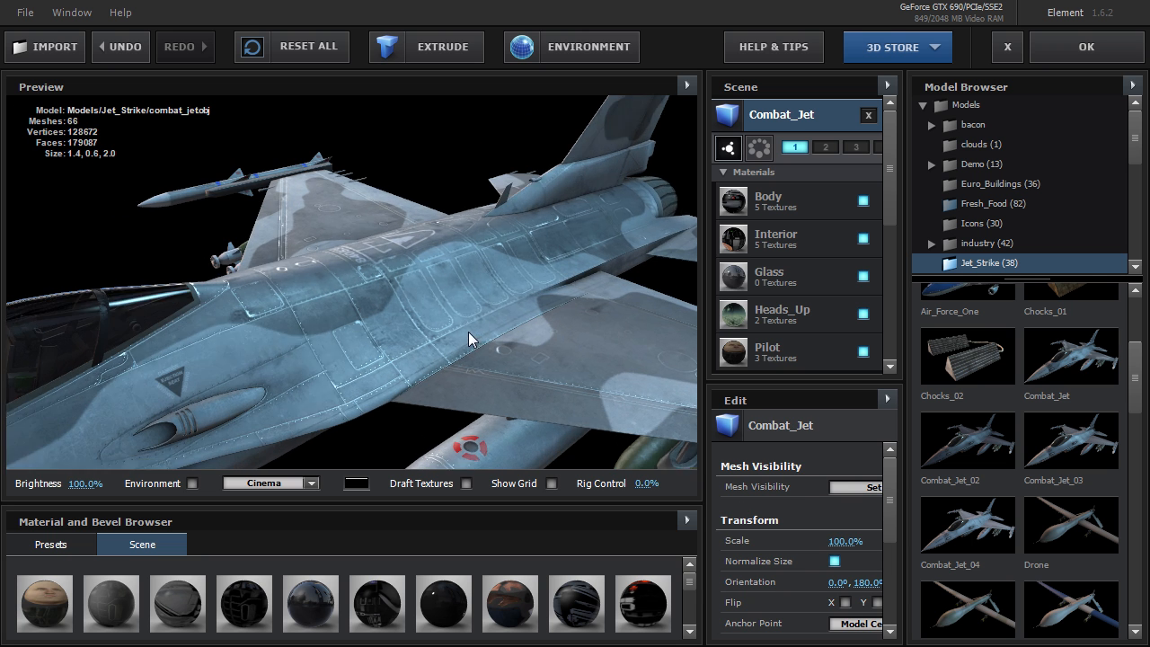
{"action": "left_click_drag", "start_coordinate": [426, 329], "coordinate": [171, 232]}
{"action": "scroll", "coordinate": [454, 314], "scroll_direction": "down", "scroll_amount": 5}
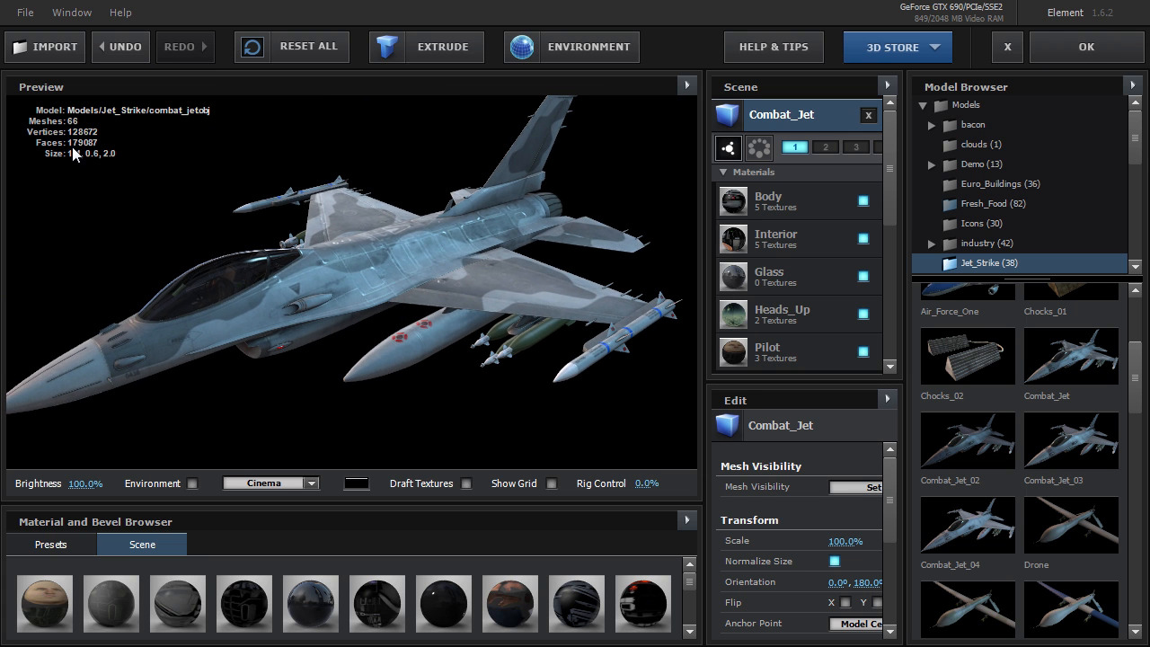
- Inspect the combat jet's mesh in Wireframe display and return to the shaded preview
{"action": "left_click", "coordinate": [688, 86]}
{"action": "left_click", "coordinate": [719, 181]}
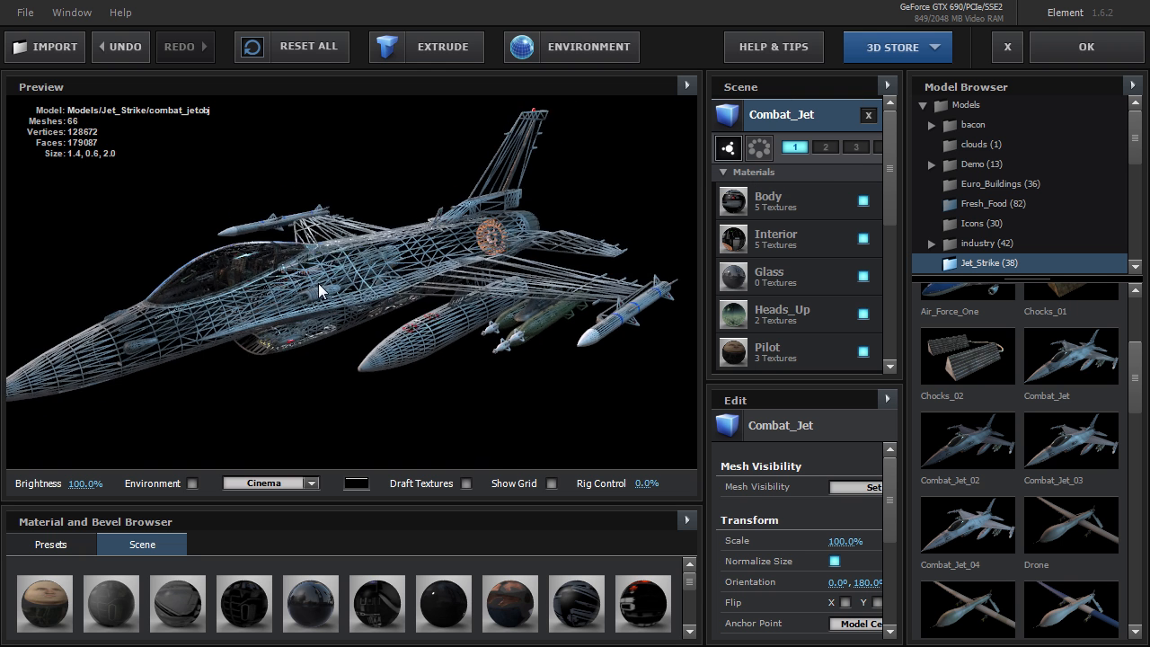
{"action": "left_click", "coordinate": [688, 87]}
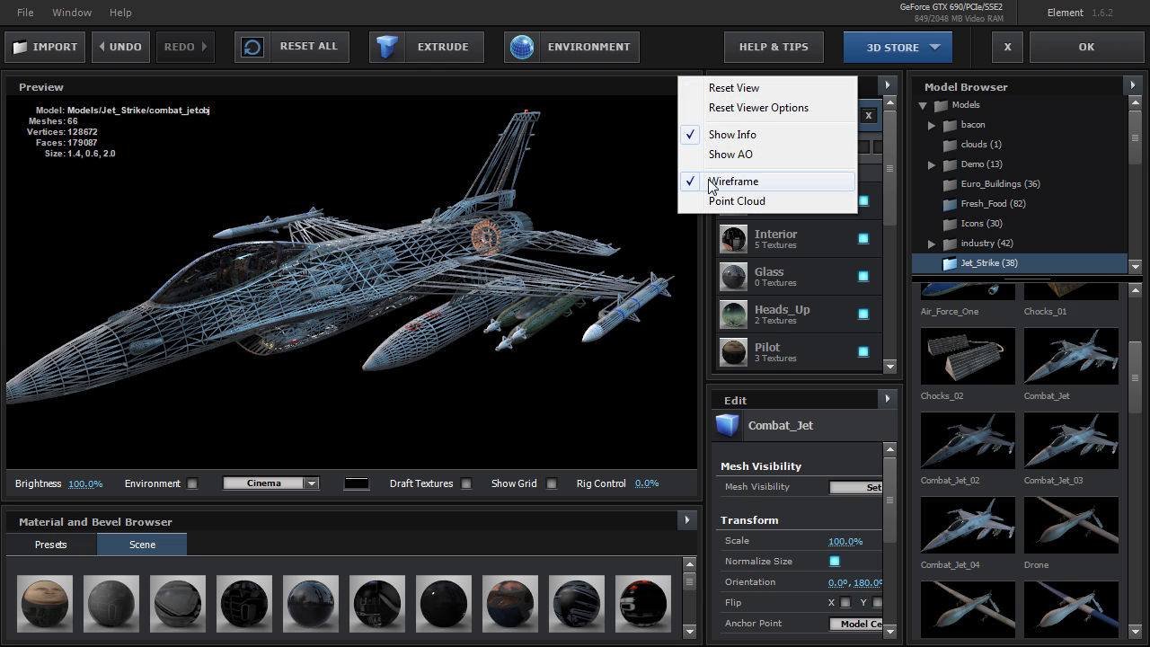
{"action": "left_click", "coordinate": [719, 180]}
- Add the Ground_Assault model to the scene and view the propeller aircraft from below and above
{"action": "left_click_drag", "start_coordinate": [1136, 384], "coordinate": [1137, 471]}
{"action": "scroll", "coordinate": [1034, 387], "scroll_direction": "down", "scroll_amount": 1}
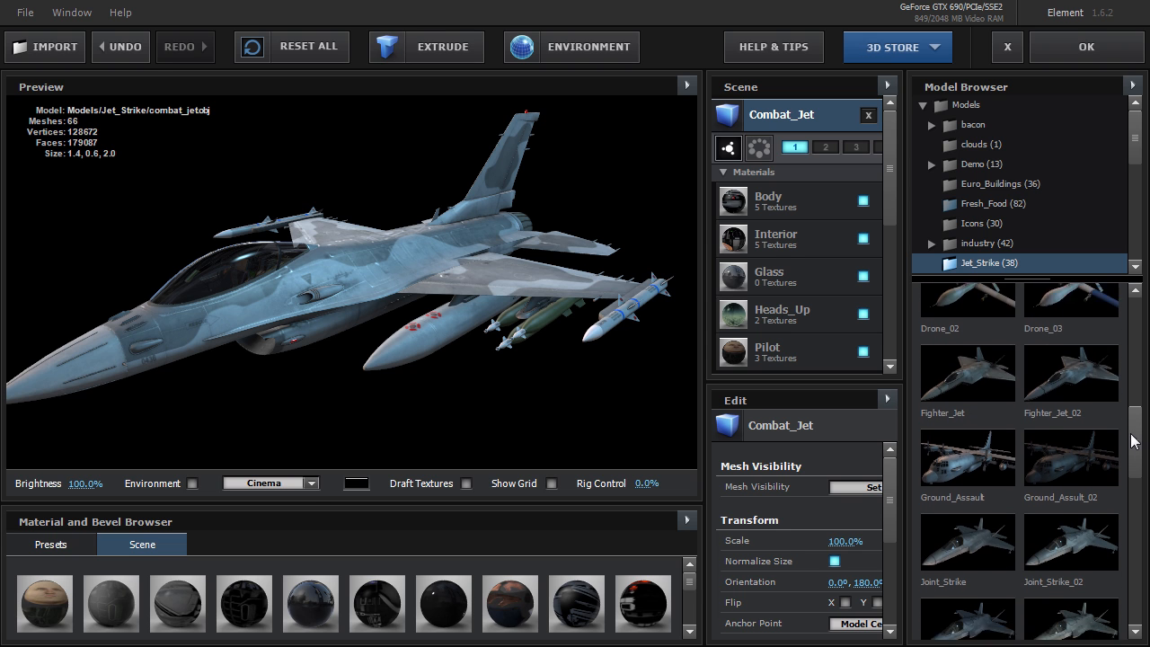
{"action": "left_click", "coordinate": [972, 400]}
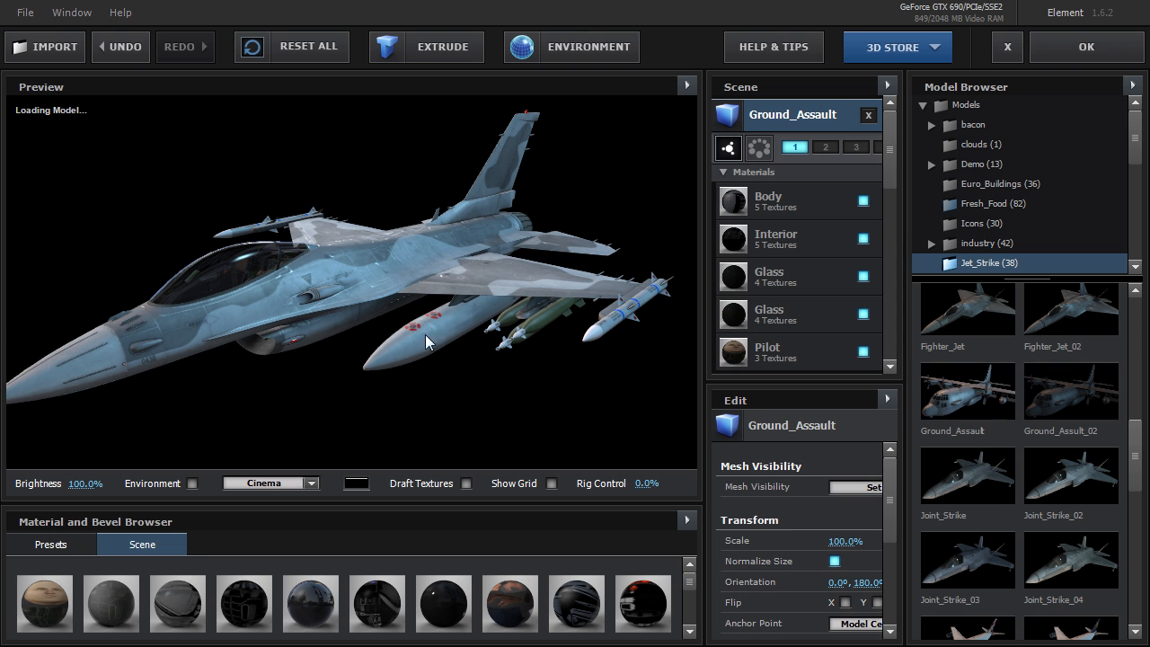
{"action": "left_click_drag", "start_coordinate": [362, 270], "coordinate": [167, 268]}
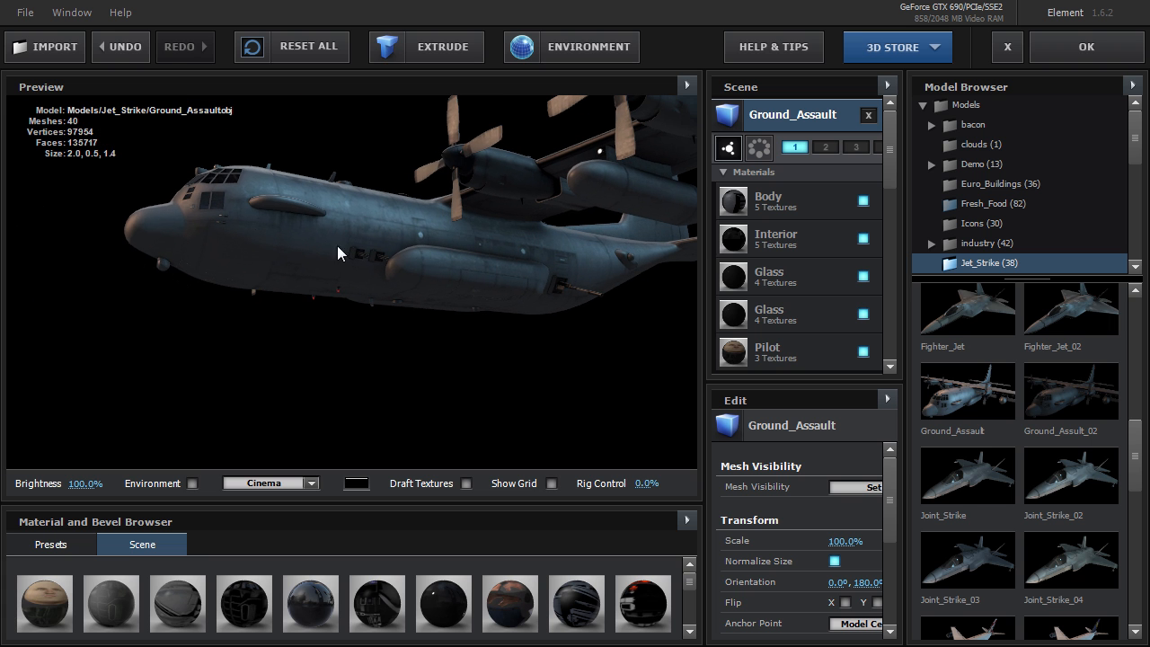
{"action": "left_click_drag", "start_coordinate": [465, 215], "coordinate": [364, 268]}
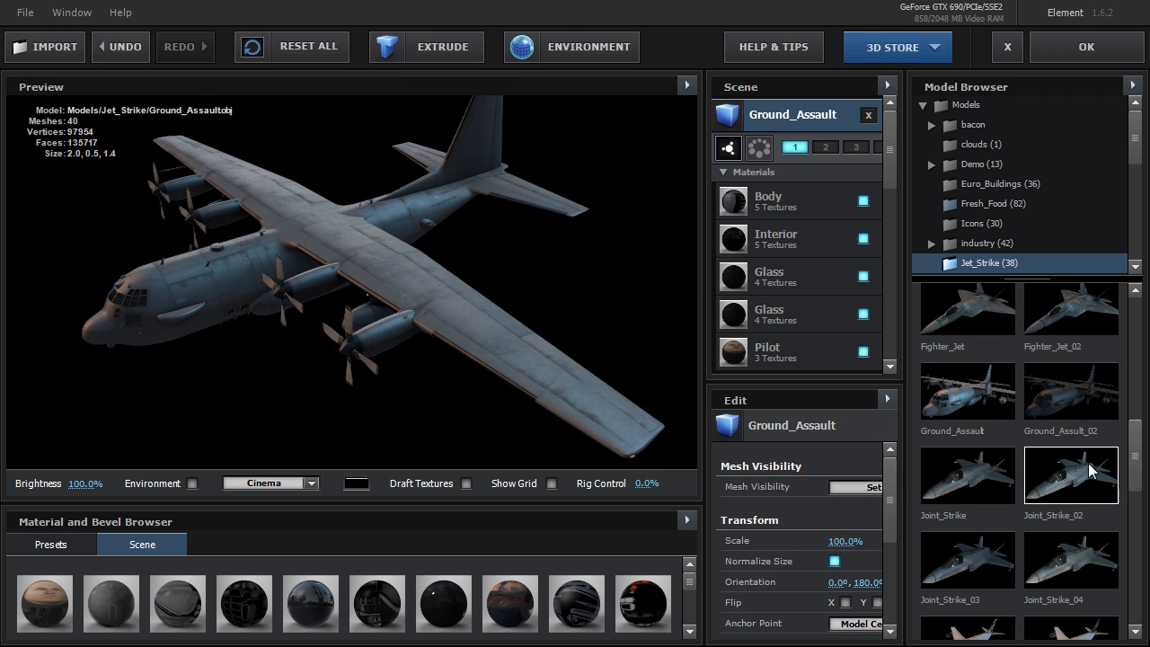
- Add the Joint_Strike model to the scene and rotate the preview to view its side
{"action": "left_click_drag", "start_coordinate": [1136, 455], "coordinate": [1139, 469]}
{"action": "left_click", "coordinate": [938, 419]}
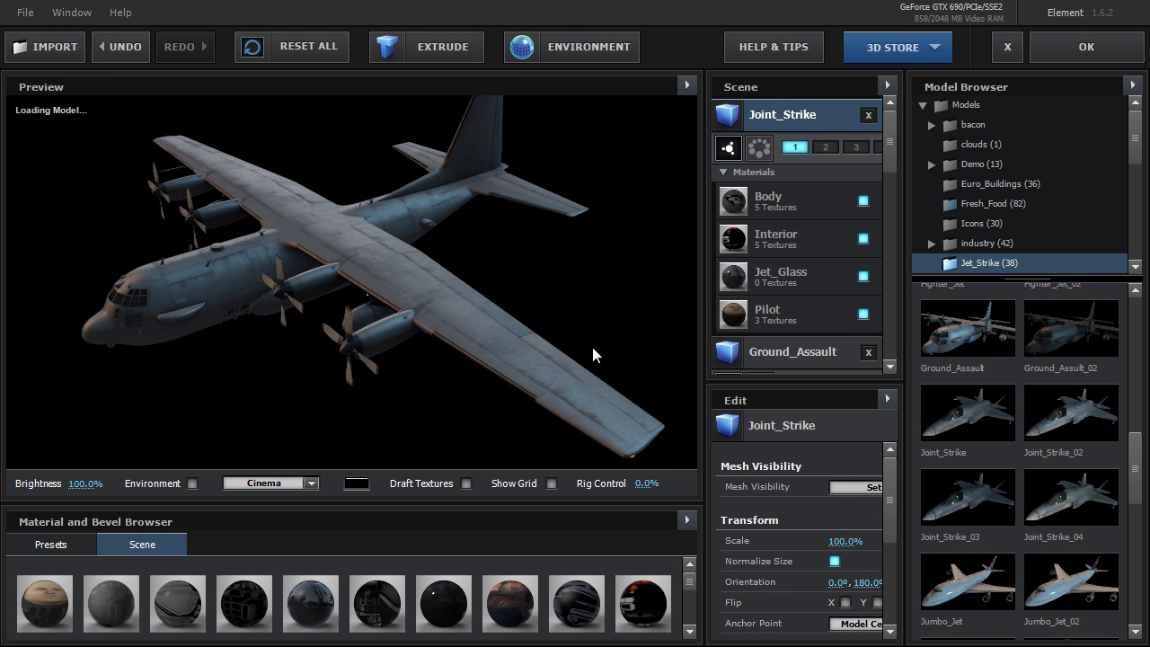
{"action": "left_click_drag", "start_coordinate": [251, 268], "coordinate": [353, 300]}
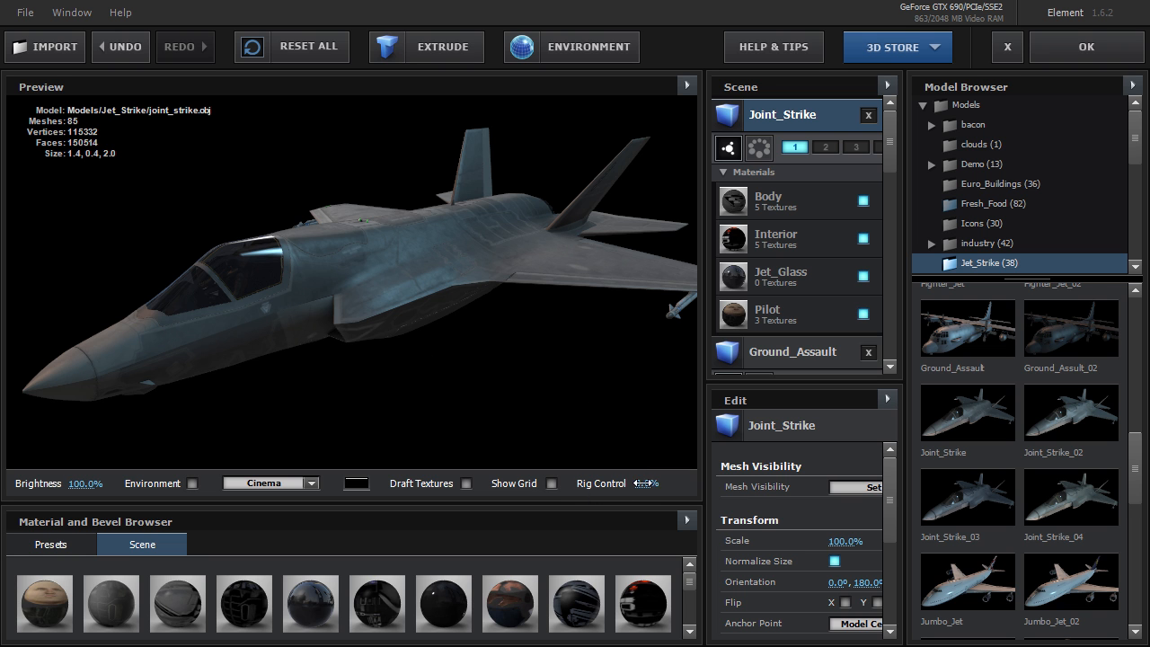
- Raise the Joint_Strike preview's Rig Control to 99.4% and examine the opened bays and landing gear from below
{"action": "left_click_drag", "start_coordinate": [639, 483], "coordinate": [719, 484]}
{"action": "left_click_drag", "start_coordinate": [626, 393], "coordinate": [423, 337]}
{"action": "left_click_drag", "start_coordinate": [648, 483], "coordinate": [755, 484]}
{"action": "left_click_drag", "start_coordinate": [280, 338], "coordinate": [418, 322]}
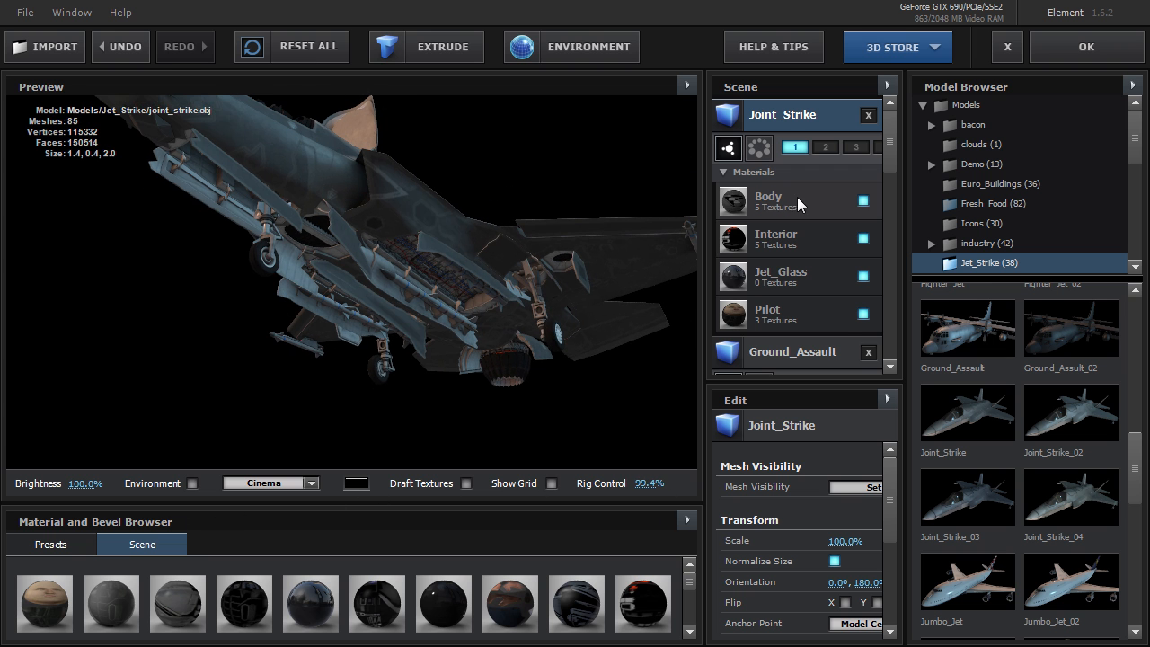
- Darken the Joint_Strike Interior material's Diffuse Color to RGB 83, 83, 83
{"action": "left_click", "coordinate": [789, 255]}
{"action": "scroll", "coordinate": [820, 548], "scroll_direction": "down", "scroll_amount": 2}
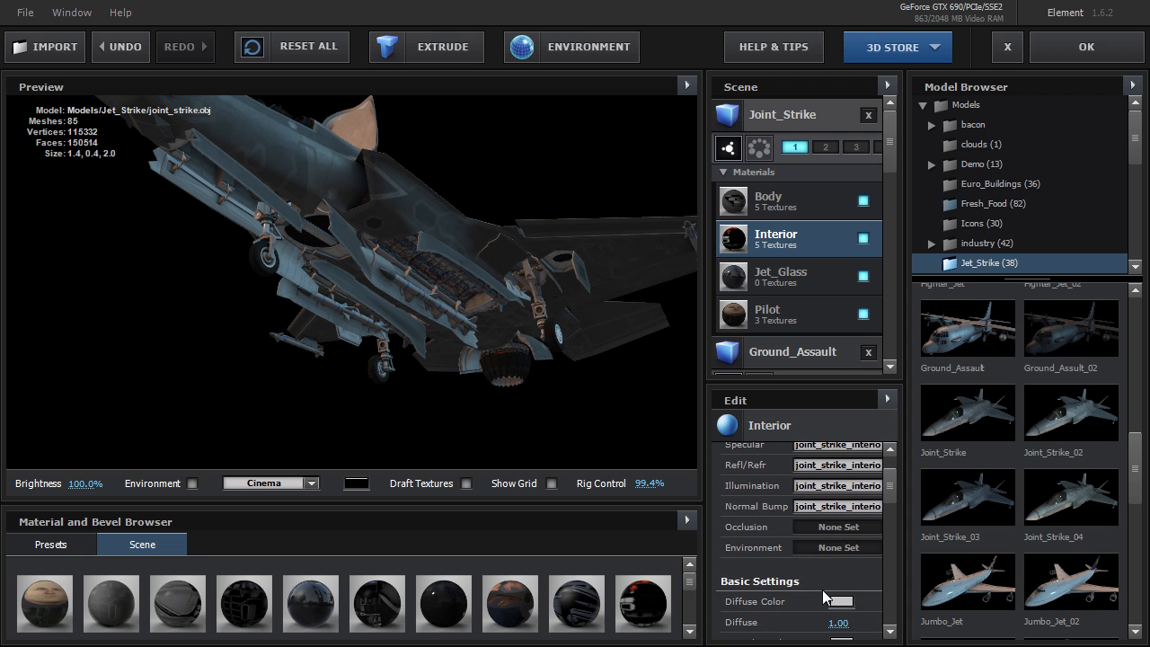
{"action": "left_click", "coordinate": [838, 608]}
{"action": "left_click_drag", "start_coordinate": [698, 645], "coordinate": [684, 646]}
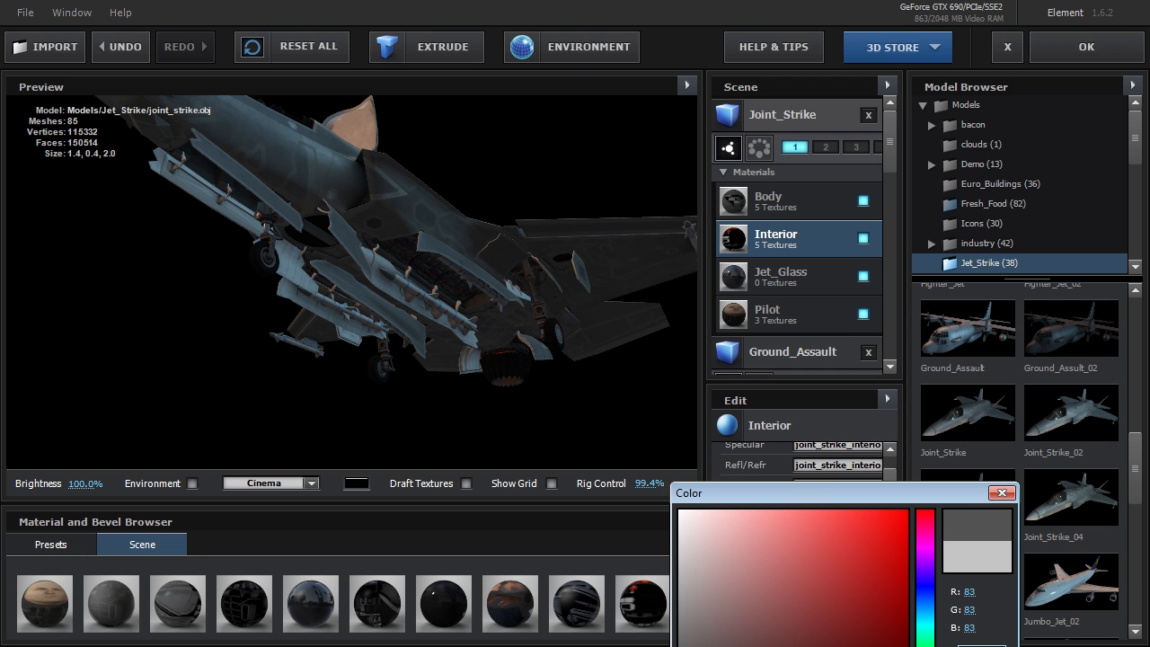
- Test the Joint_Strike rig animation by varying Rig Control between 0% and 100%, ending at 100%
{"action": "left_click_drag", "start_coordinate": [416, 244], "coordinate": [641, 452]}
{"action": "left_click_drag", "start_coordinate": [600, 483], "coordinate": [656, 484]}
{"action": "left_click_drag", "start_coordinate": [503, 269], "coordinate": [426, 210]}
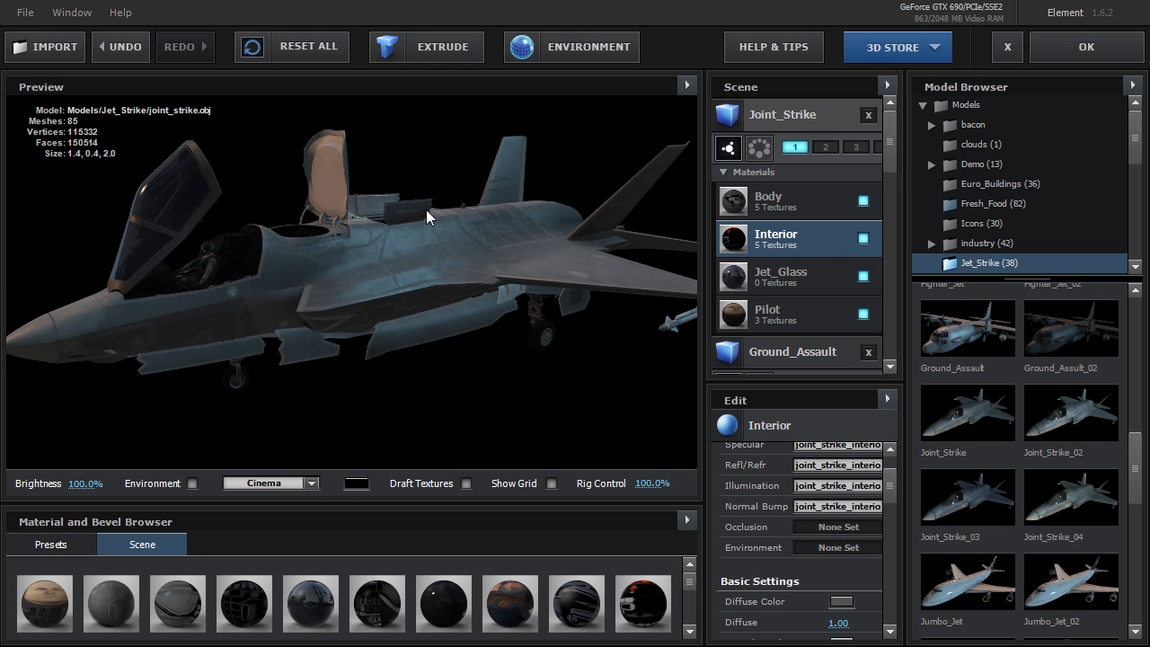
{"action": "left_click_drag", "start_coordinate": [654, 483], "coordinate": [611, 484]}
{"action": "left_click_drag", "start_coordinate": [311, 295], "coordinate": [506, 269]}
{"action": "left_click_drag", "start_coordinate": [643, 484], "coordinate": [966, 444]}
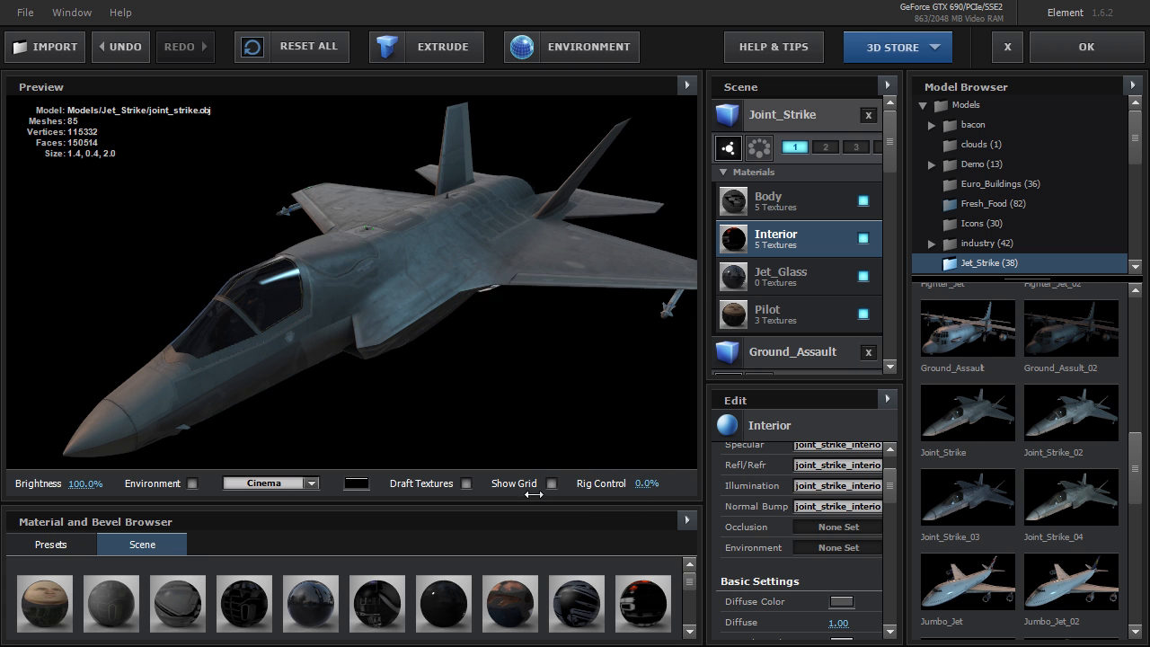
{"action": "left_click_drag", "start_coordinate": [557, 306], "coordinate": [363, 300]}
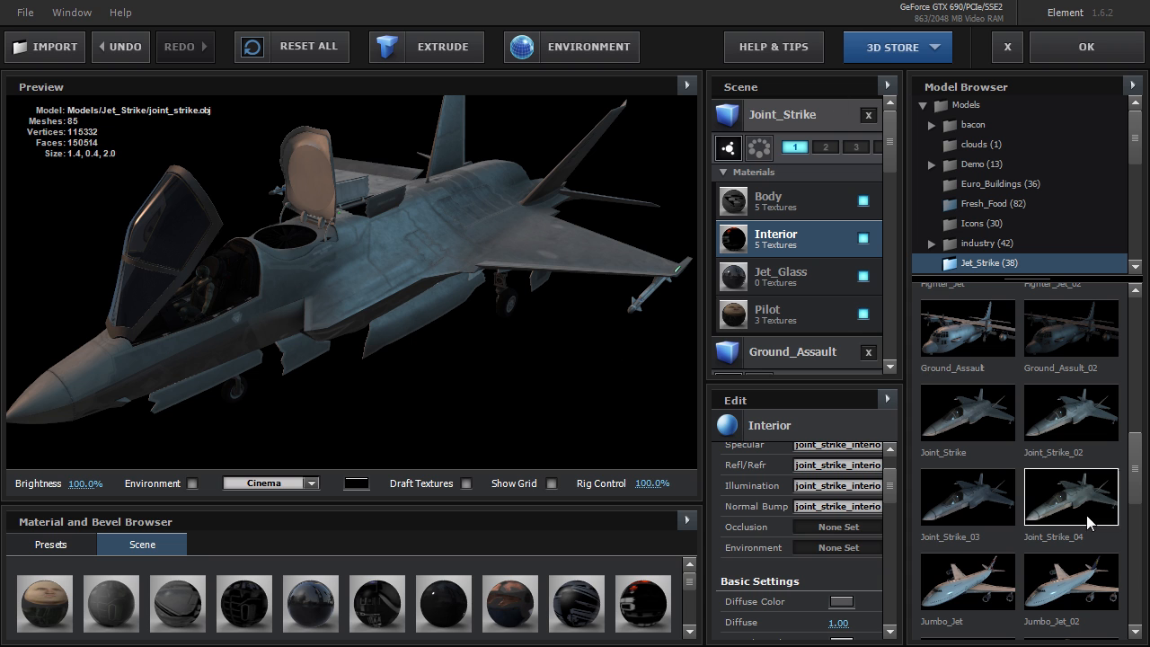
- Add the Jumbo_Jet_03 model to the scene, view it in the preview, and continue browsing the Jet_Strike models
{"action": "scroll", "coordinate": [1105, 494], "scroll_direction": "down", "scroll_amount": 3}
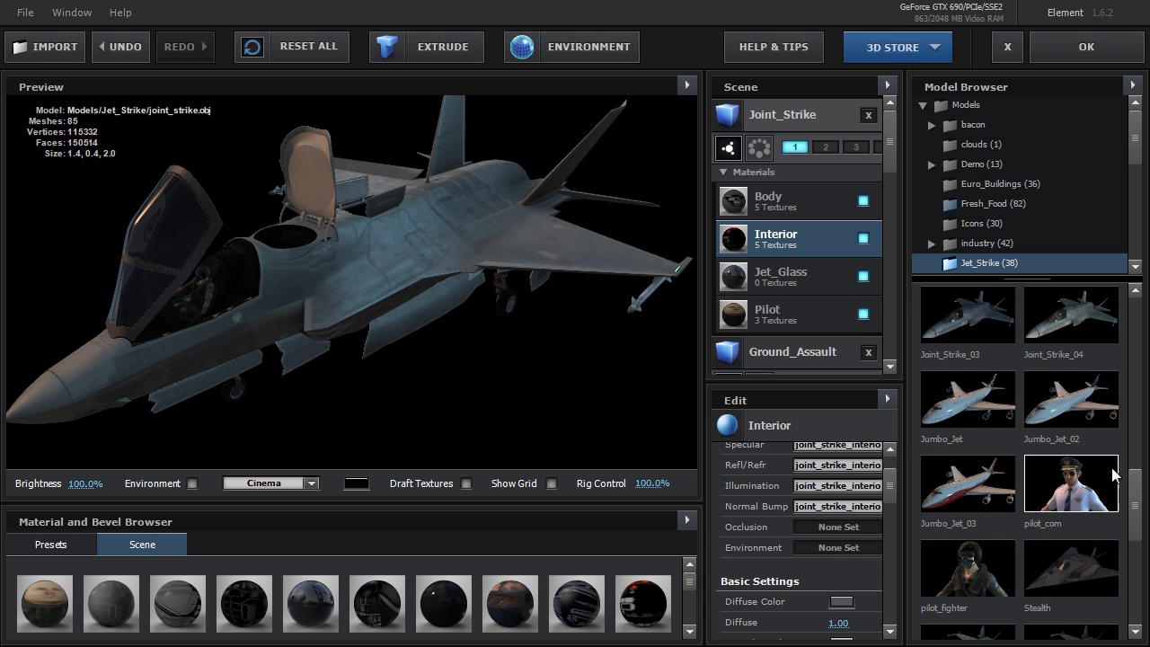
{"action": "left_click", "coordinate": [979, 487]}
{"action": "left_click_drag", "start_coordinate": [343, 229], "coordinate": [321, 287]}
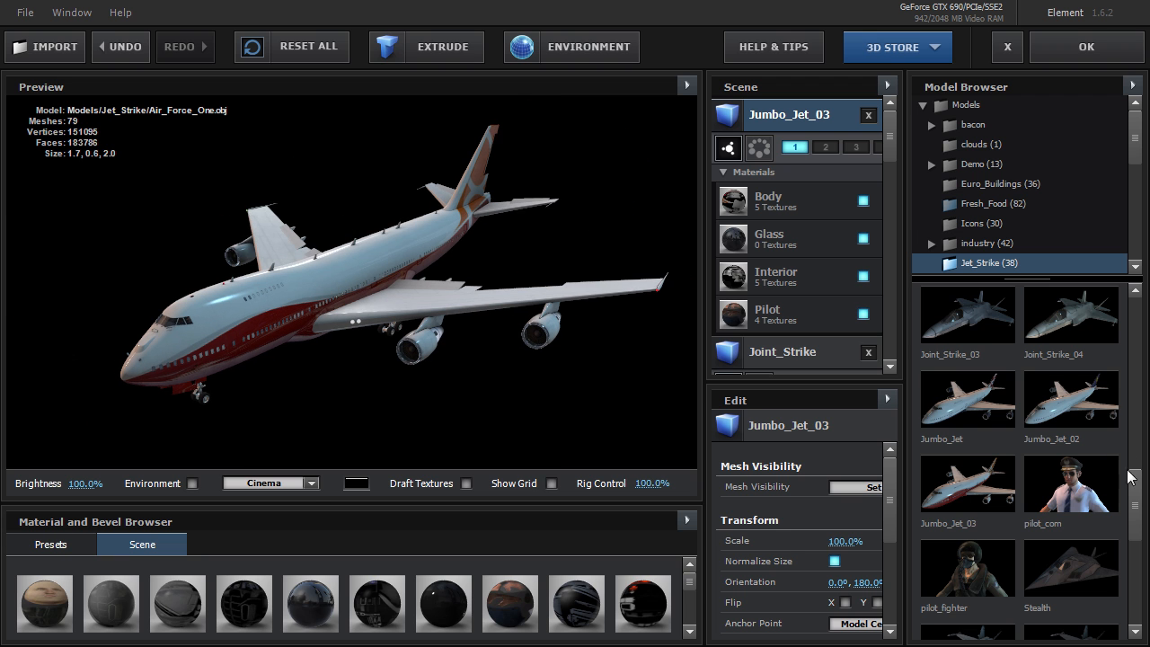
{"action": "scroll", "coordinate": [1141, 518], "scroll_direction": "down", "scroll_amount": 2}
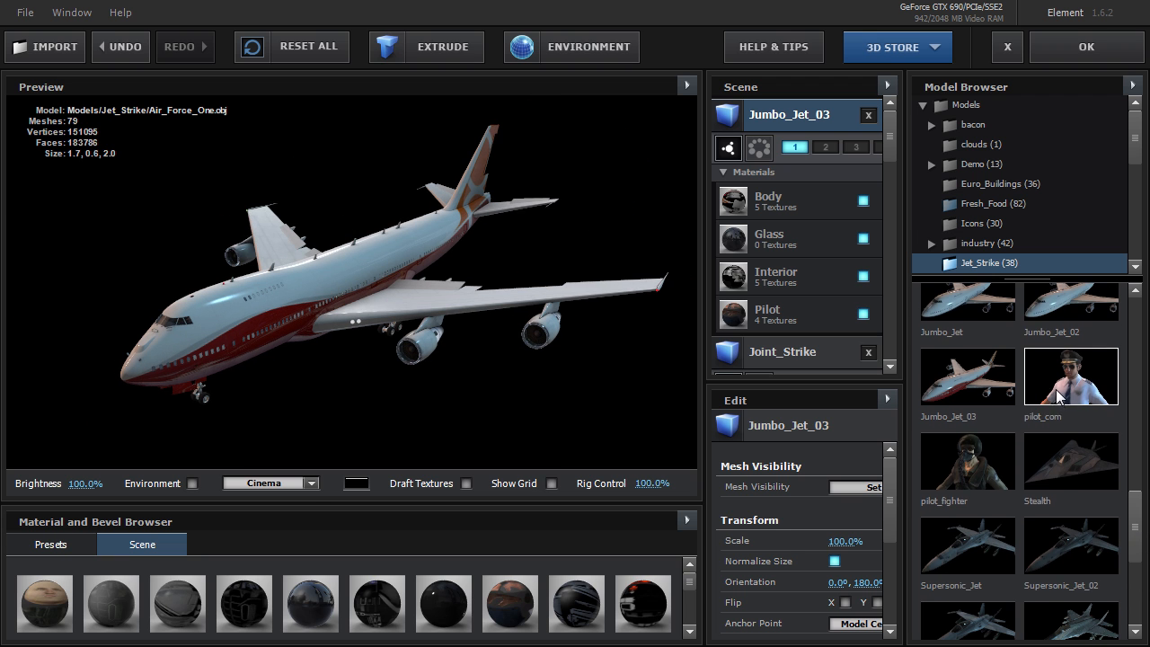
- Add the Stealth model to the scene, orbit its preview, and set Rig Control to 0%
{"action": "left_click", "coordinate": [1069, 441]}
{"action": "left_click_drag", "start_coordinate": [374, 308], "coordinate": [601, 416]}
{"action": "left_click_drag", "start_coordinate": [648, 484], "coordinate": [87, 522]}
{"action": "left_click_drag", "start_coordinate": [1132, 502], "coordinate": [1138, 529]}
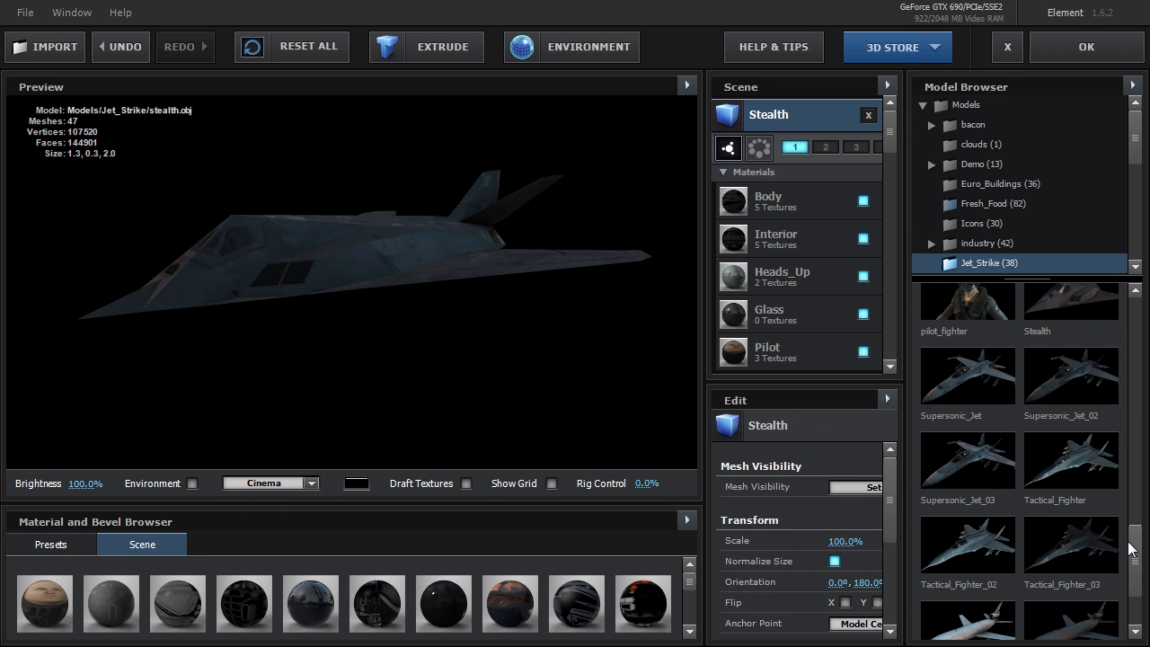
- Add the Supersonic_Jet model to the scene and examine it close up in the preview
{"action": "left_click", "coordinate": [968, 376]}
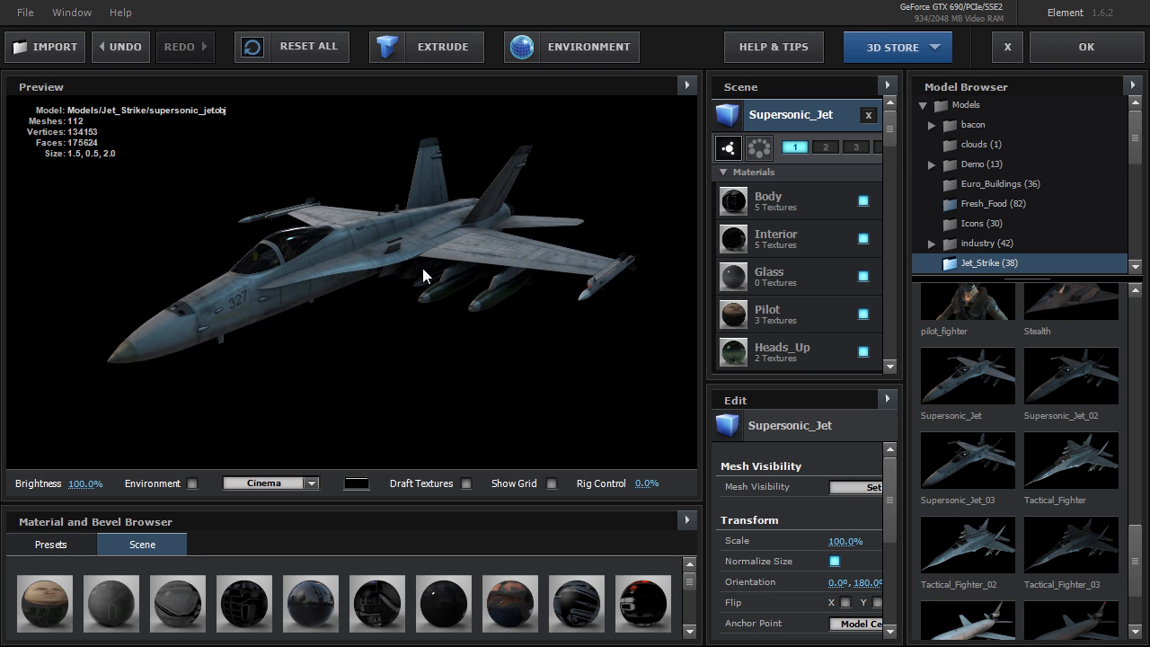
{"action": "left_click_drag", "start_coordinate": [422, 268], "coordinate": [240, 317]}
{"action": "left_click_drag", "start_coordinate": [508, 288], "coordinate": [485, 306]}
{"action": "scroll", "coordinate": [1092, 472], "scroll_direction": "down", "scroll_amount": 2}
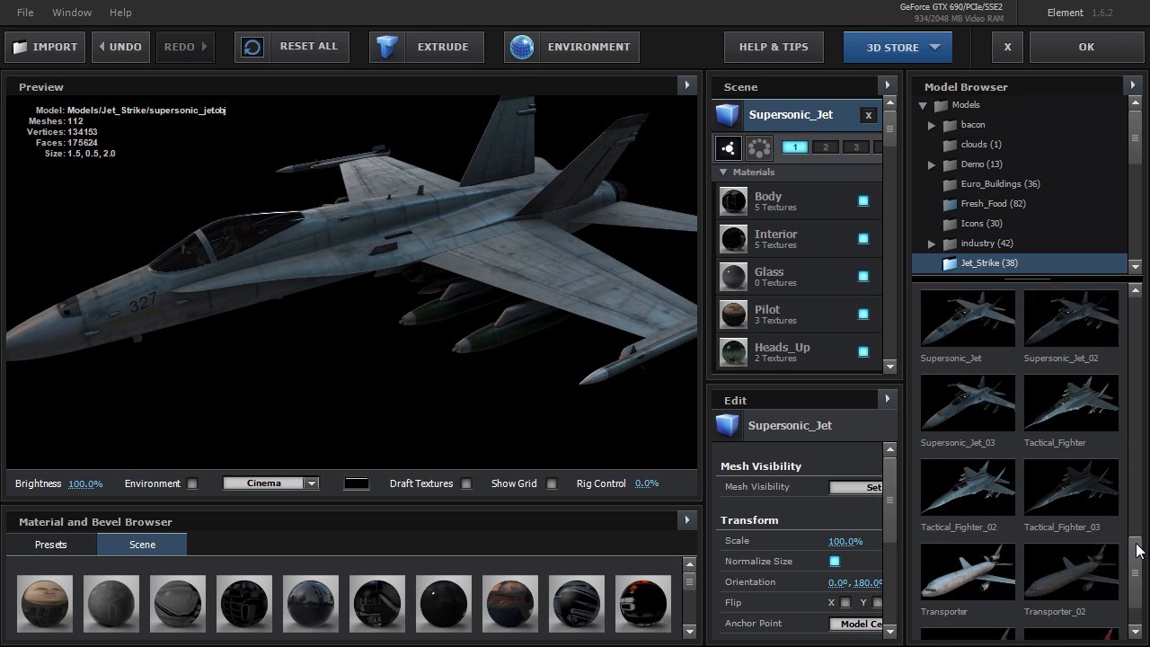
- Add the Tactical_Fighter_03 model to the scene and examine it from several distances in the preview
{"action": "left_click", "coordinate": [1066, 454]}
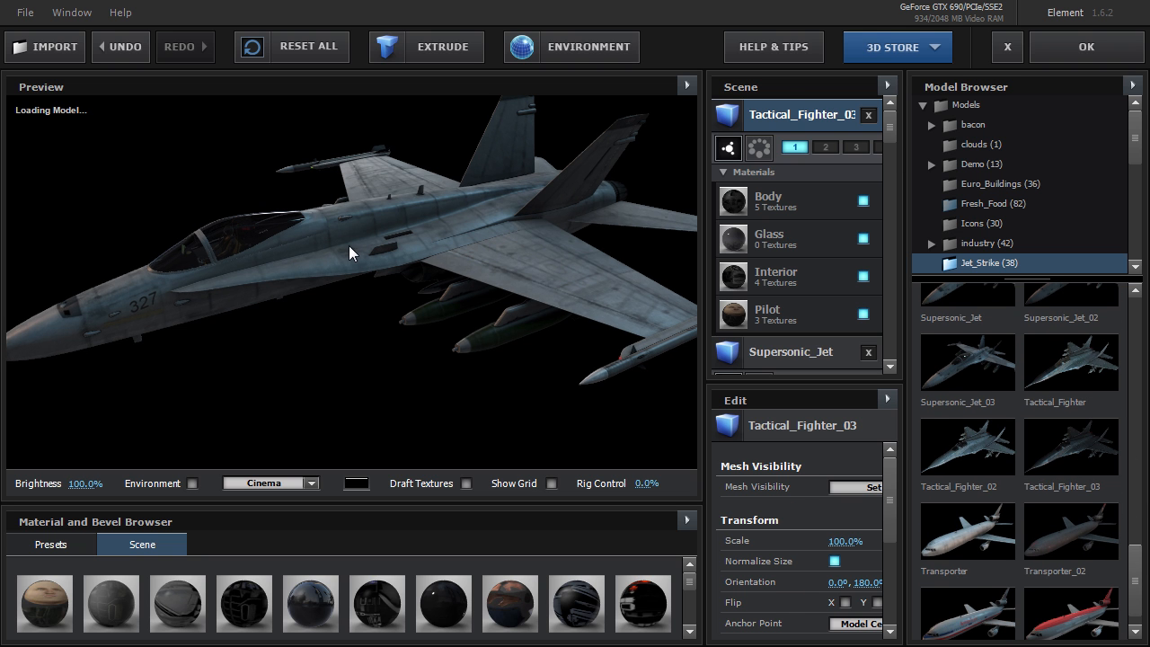
{"action": "mouse_move", "coordinate": [432, 298]}
{"action": "left_mouse_down"}
{"action": "mouse_move", "coordinate": [430, 314]}
{"action": "mouse_move", "coordinate": [440, 281]}
{"action": "mouse_move", "coordinate": [425, 167]}
{"action": "mouse_move", "coordinate": [366, 163]}
{"action": "mouse_move", "coordinate": [299, 275]}
{"action": "mouse_move", "coordinate": [436, 310]}
{"action": "left_mouse_up"}
{"action": "right_click_drag", "start_coordinate": [407, 187], "coordinate": [344, 296]}
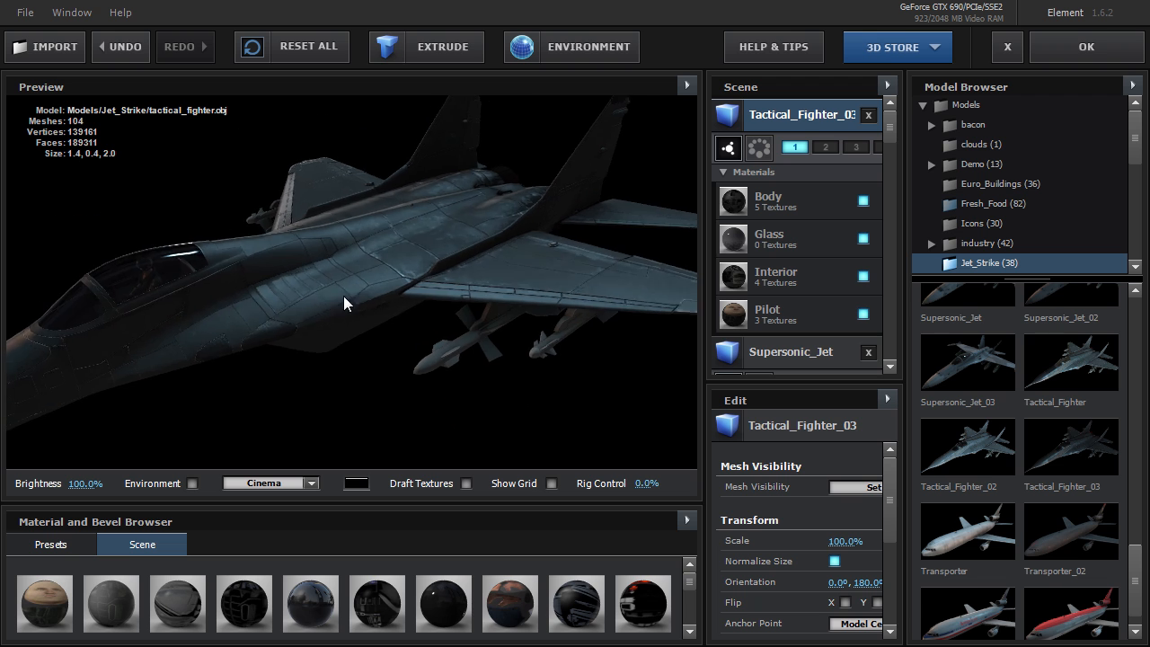
{"action": "scroll", "coordinate": [345, 292], "scroll_direction": "down", "scroll_amount": 3}
{"action": "left_click_drag", "start_coordinate": [345, 292], "coordinate": [377, 274]}
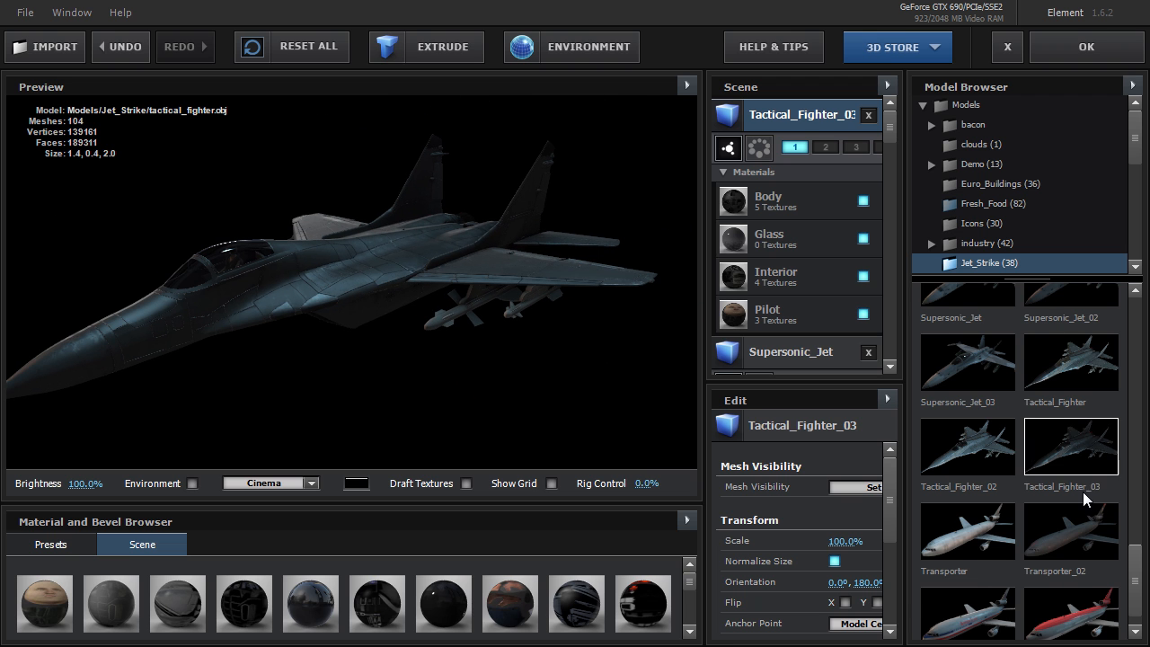
{"action": "scroll", "coordinate": [1083, 492], "scroll_direction": "down", "scroll_amount": 1}
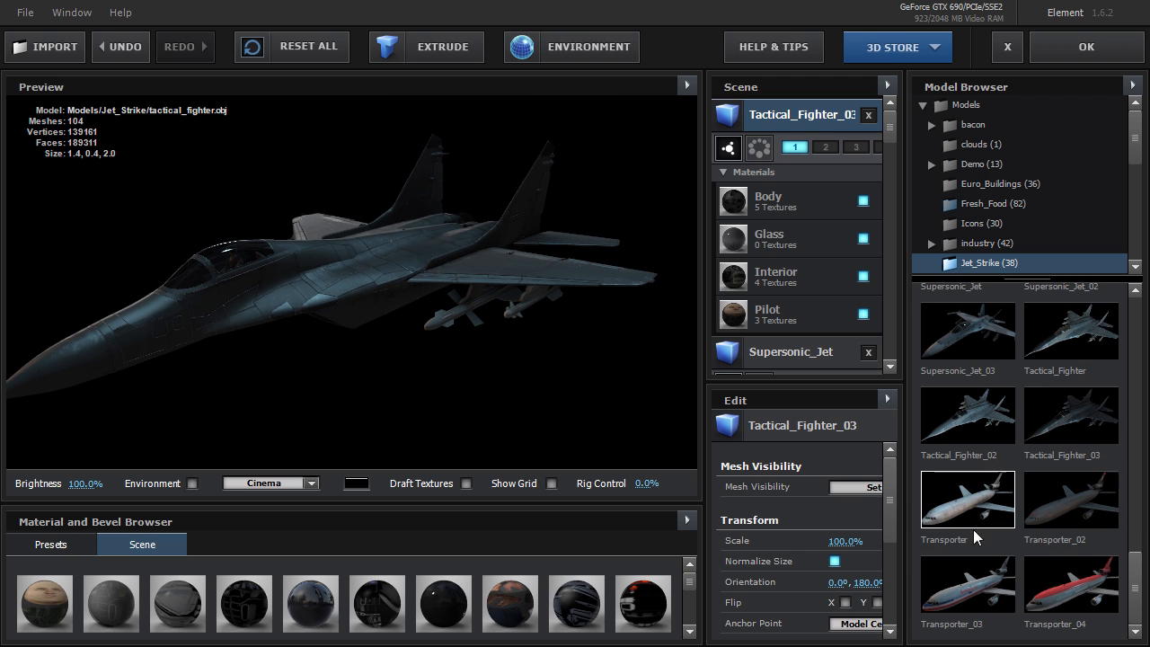
- Add the Transporter_02 model to the scene and orbit around it in the preview
{"action": "left_click", "coordinate": [1085, 496]}
{"action": "left_click_drag", "start_coordinate": [338, 315], "coordinate": [389, 317]}
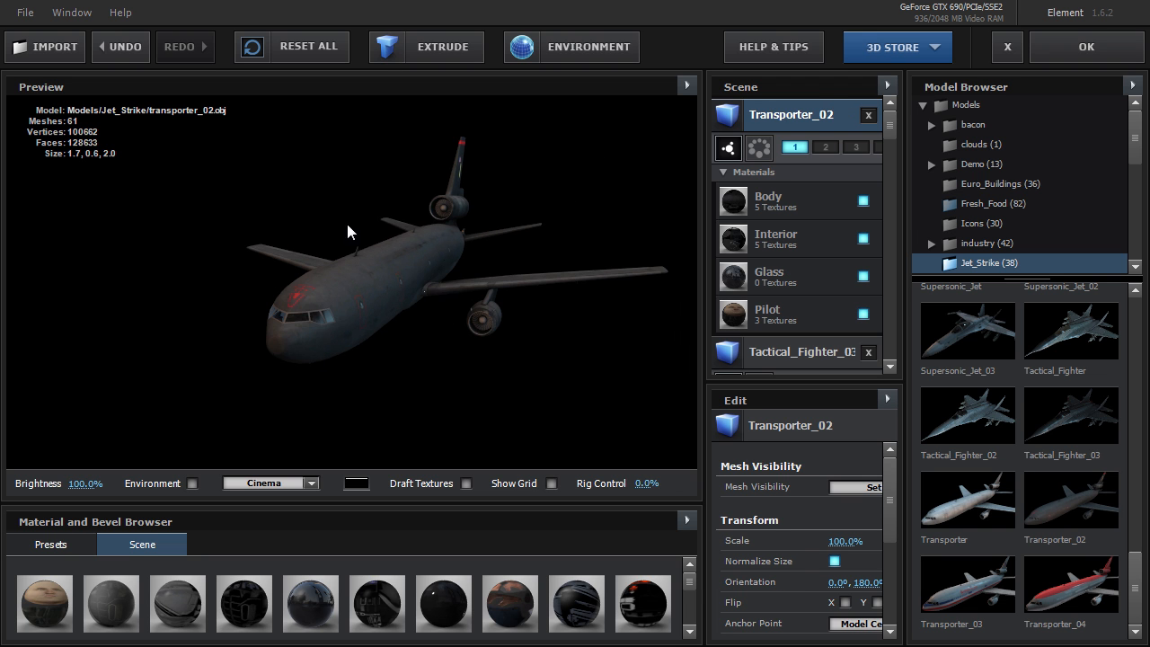
{"action": "left_click_drag", "start_coordinate": [485, 293], "coordinate": [356, 349]}
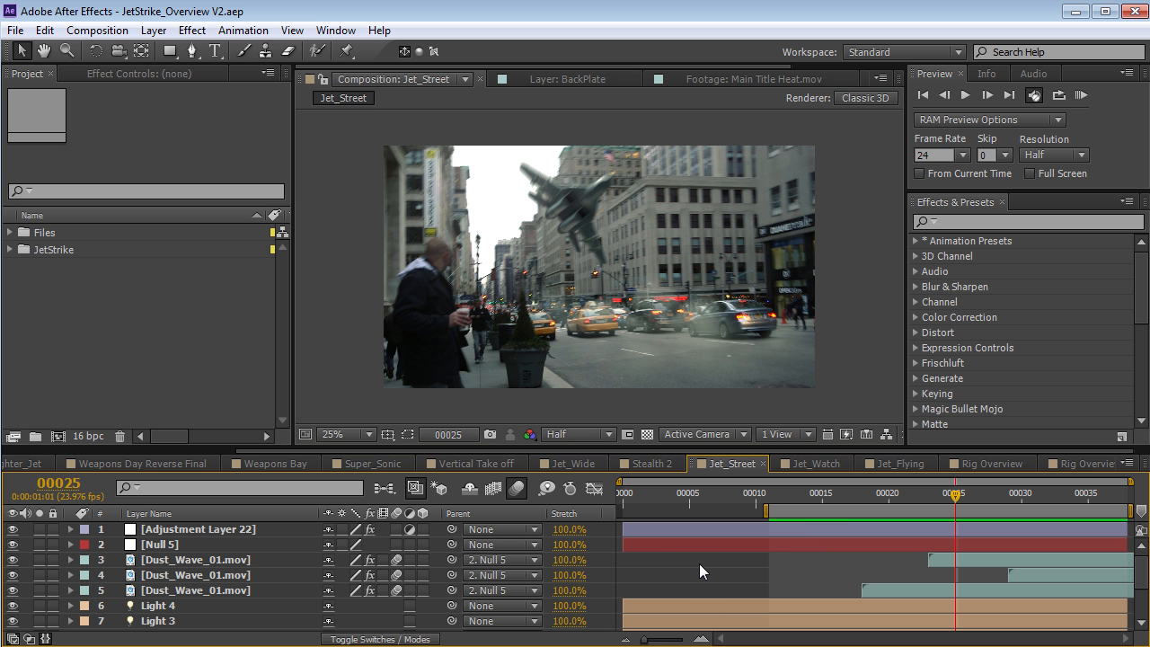
- Play and scrub the Jet_Street composition, solo its BackPlate layer, and go to frame 25
{"action": "key", "text": "space"}
{"action": "left_click_drag", "start_coordinate": [858, 489], "coordinate": [908, 514]}
{"action": "scroll", "coordinate": [661, 560], "scroll_direction": "down", "scroll_amount": 3}
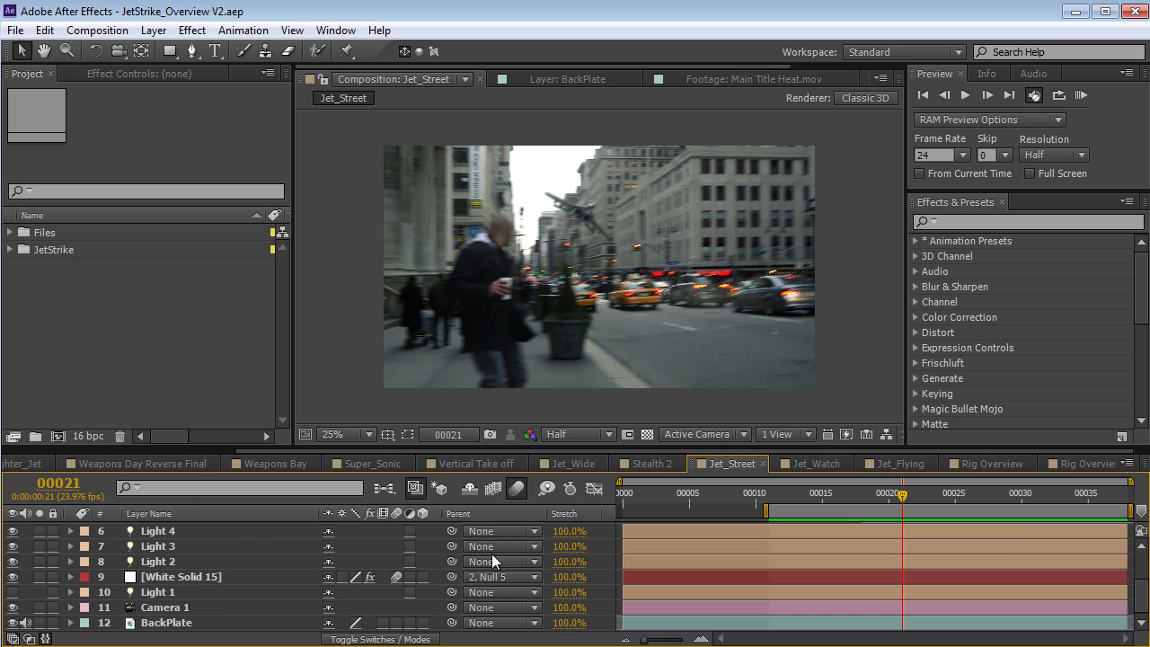
{"action": "left_click", "coordinate": [163, 609]}
{"action": "left_click", "coordinate": [39, 622]}
{"action": "mouse_move", "coordinate": [944, 500]}
{"action": "left_mouse_down"}
{"action": "mouse_move", "coordinate": [935, 496]}
{"action": "mouse_move", "coordinate": [989, 511]}
{"action": "mouse_move", "coordinate": [955, 499]}
{"action": "left_mouse_up"}
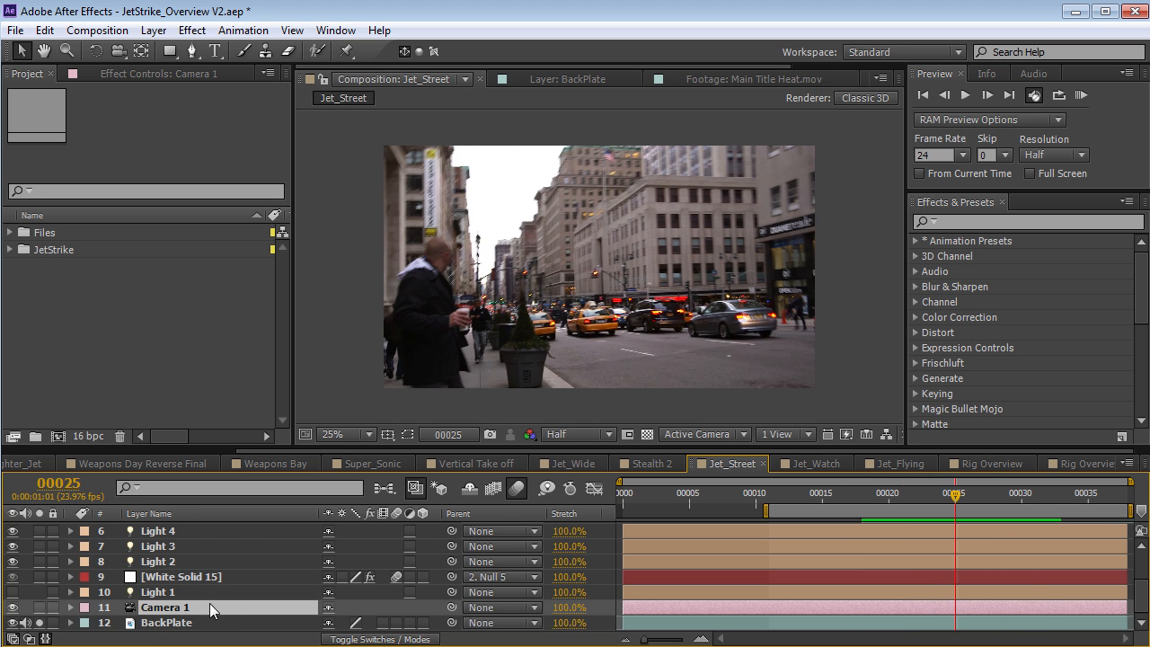
- Solo the White Solid 15 layer together with BackPlate and scrub to frame 24
{"action": "scroll", "coordinate": [206, 611], "scroll_direction": "up", "scroll_amount": 2}
{"action": "left_click", "coordinate": [167, 622]}
{"action": "scroll", "coordinate": [135, 607], "scroll_direction": "down", "scroll_amount": 2}
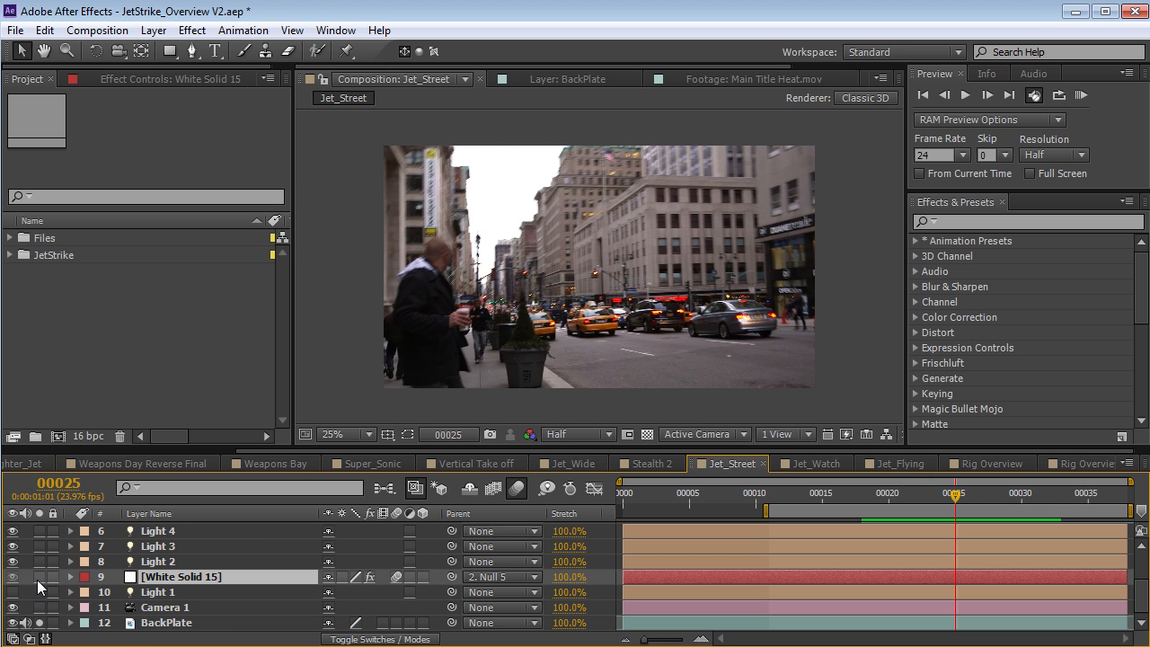
{"action": "left_click", "coordinate": [39, 578]}
{"action": "left_click_drag", "start_coordinate": [914, 496], "coordinate": [942, 497]}
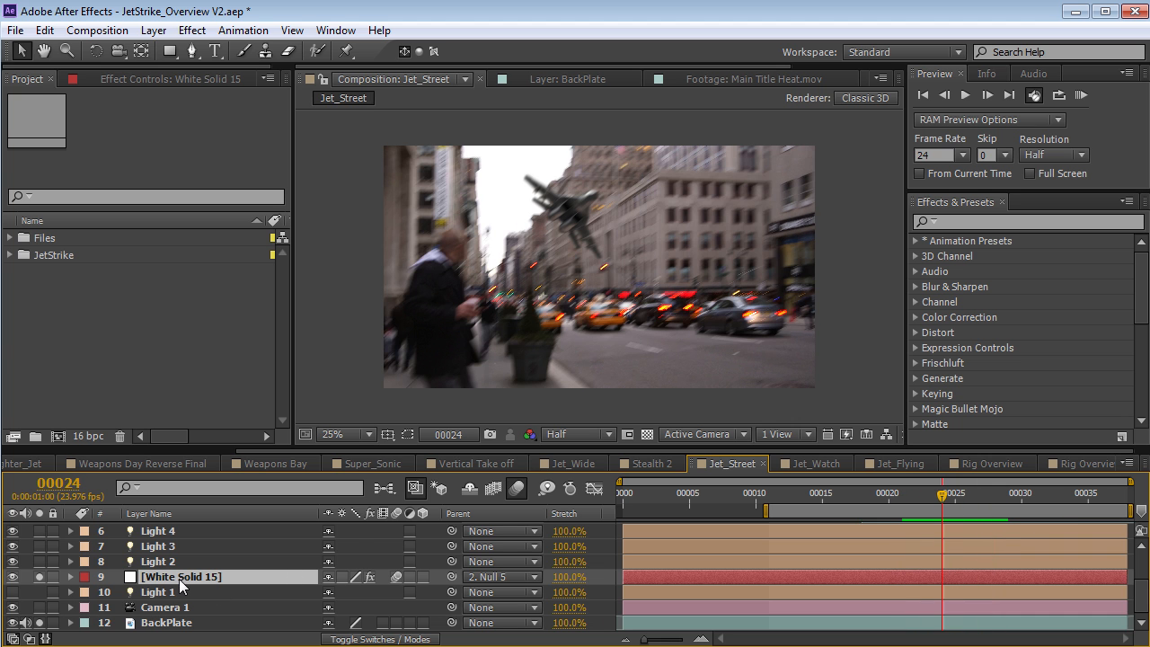
- Hide Light 2, Light 3 and Light 4, and restore them one by one to compare their effect on the jet
{"action": "scroll", "coordinate": [270, 575], "scroll_direction": "up", "scroll_amount": 2}
{"action": "mouse_move", "coordinate": [937, 492]}
{"action": "left_mouse_down"}
{"action": "mouse_move", "coordinate": [964, 496]}
{"action": "mouse_move", "coordinate": [942, 497]}
{"action": "left_mouse_up"}
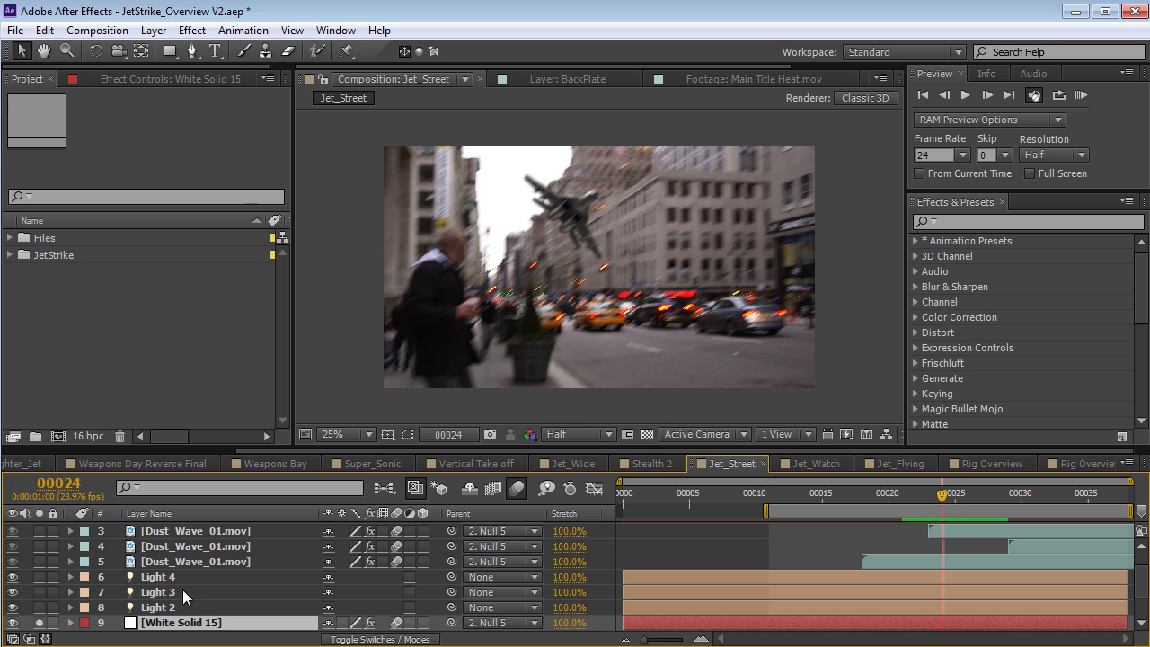
{"action": "left_click", "coordinate": [172, 608]}
{"action": "left_click", "coordinate": [173, 593]}
{"action": "left_click", "coordinate": [164, 612]}
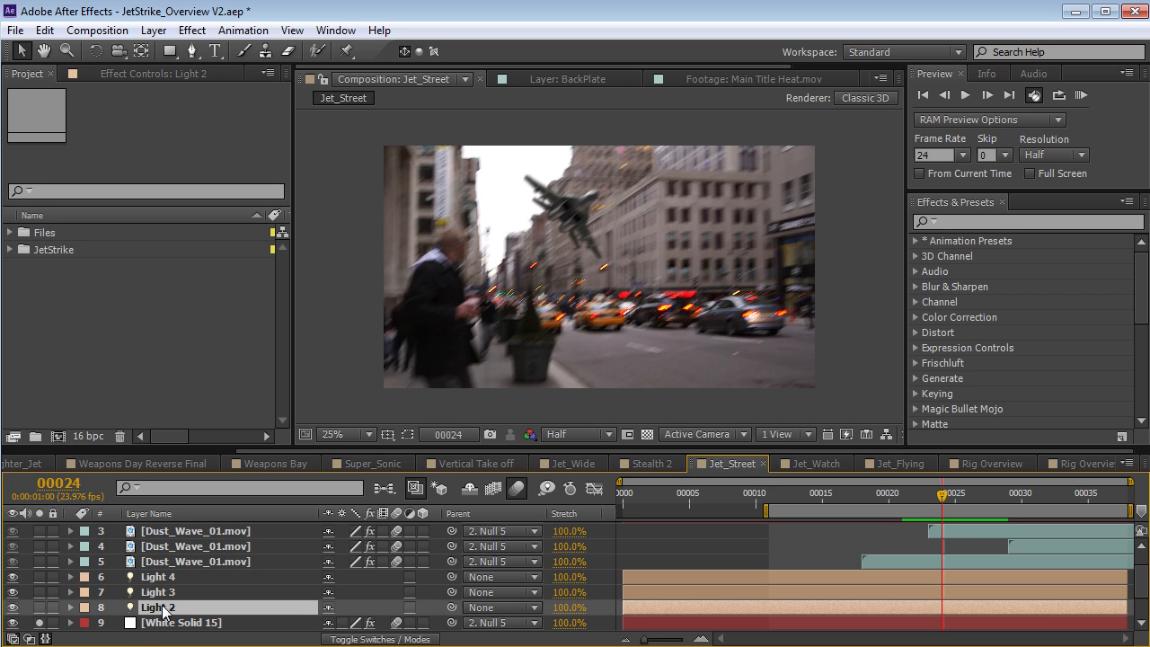
{"action": "left_click_drag", "start_coordinate": [12, 607], "coordinate": [12, 577]}
{"action": "left_click", "coordinate": [11, 608]}
{"action": "left_click", "coordinate": [11, 608]}
{"action": "left_click", "coordinate": [12, 607]}
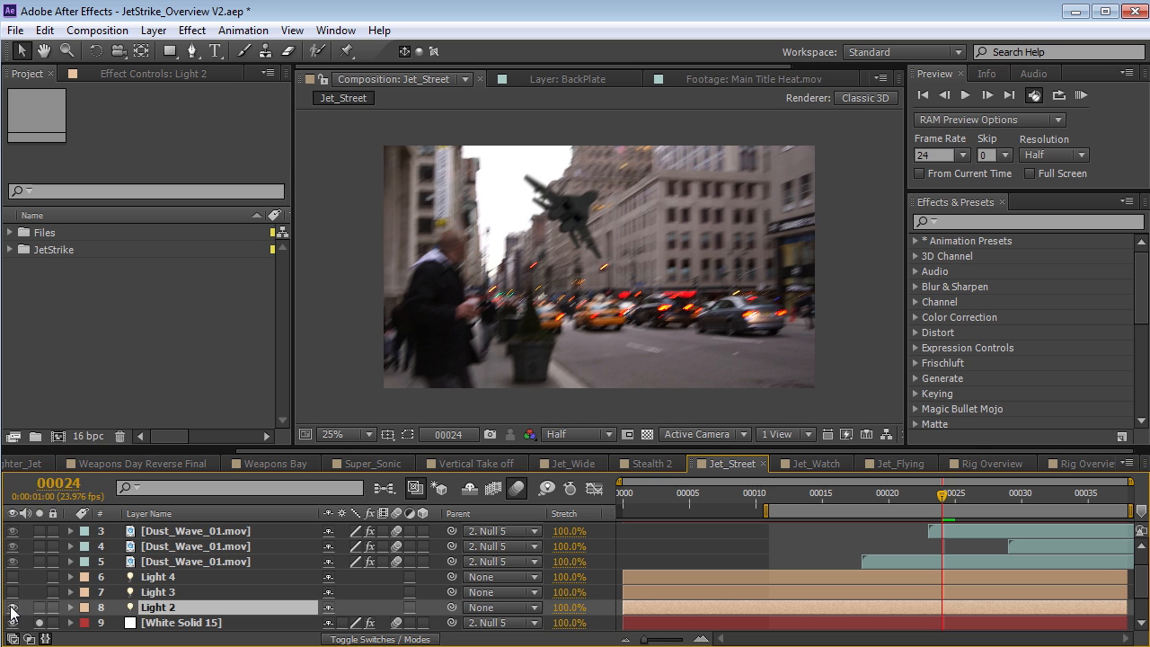
{"action": "left_click", "coordinate": [11, 593]}
{"action": "left_click", "coordinate": [165, 591]}
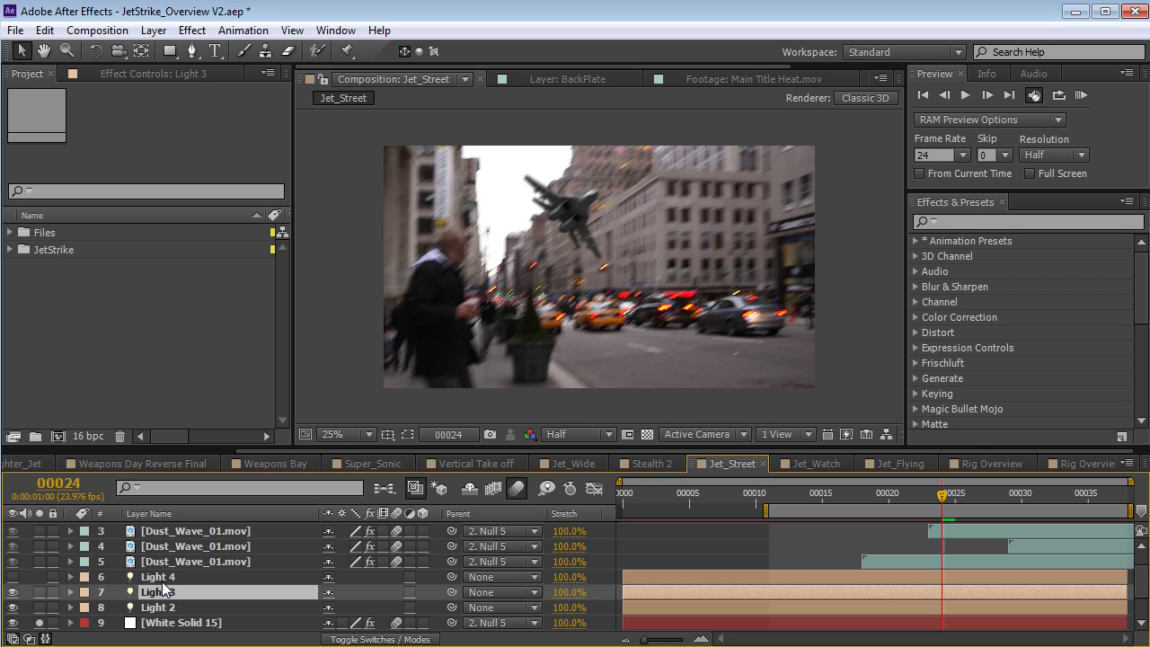
{"action": "left_click", "coordinate": [12, 577]}
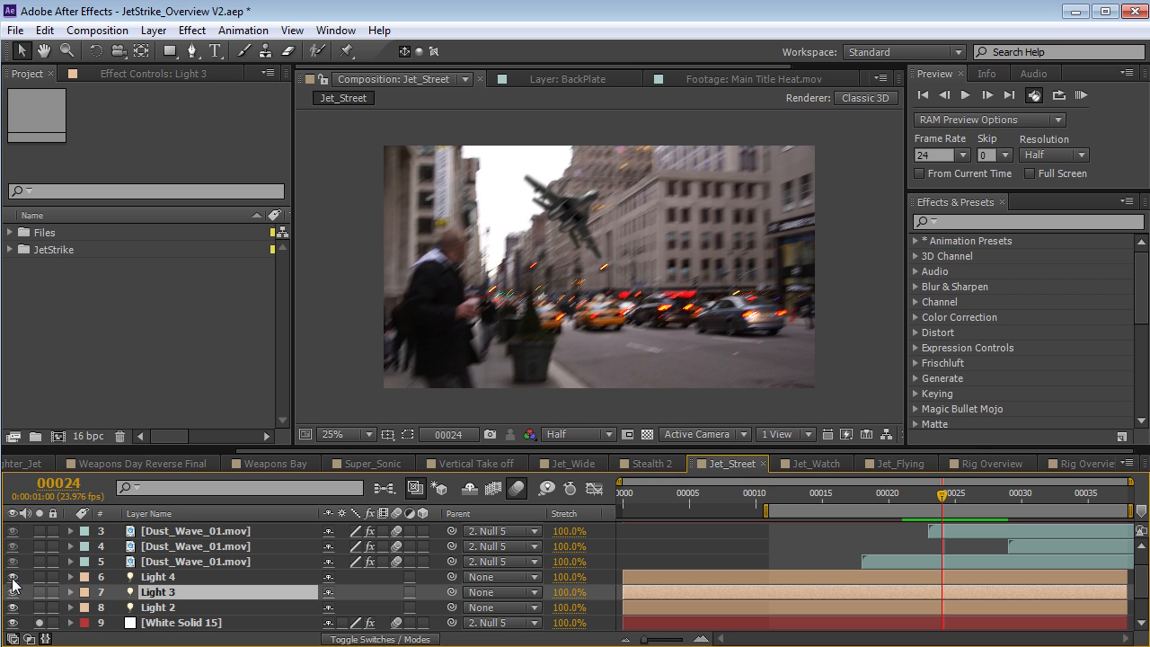
- Inspect the jet close up with motion blur off and Light 4 toggled, and turn motion blur back on
{"action": "left_click", "coordinate": [162, 577]}
{"action": "scroll", "coordinate": [617, 270], "scroll_direction": "up", "scroll_amount": 2}
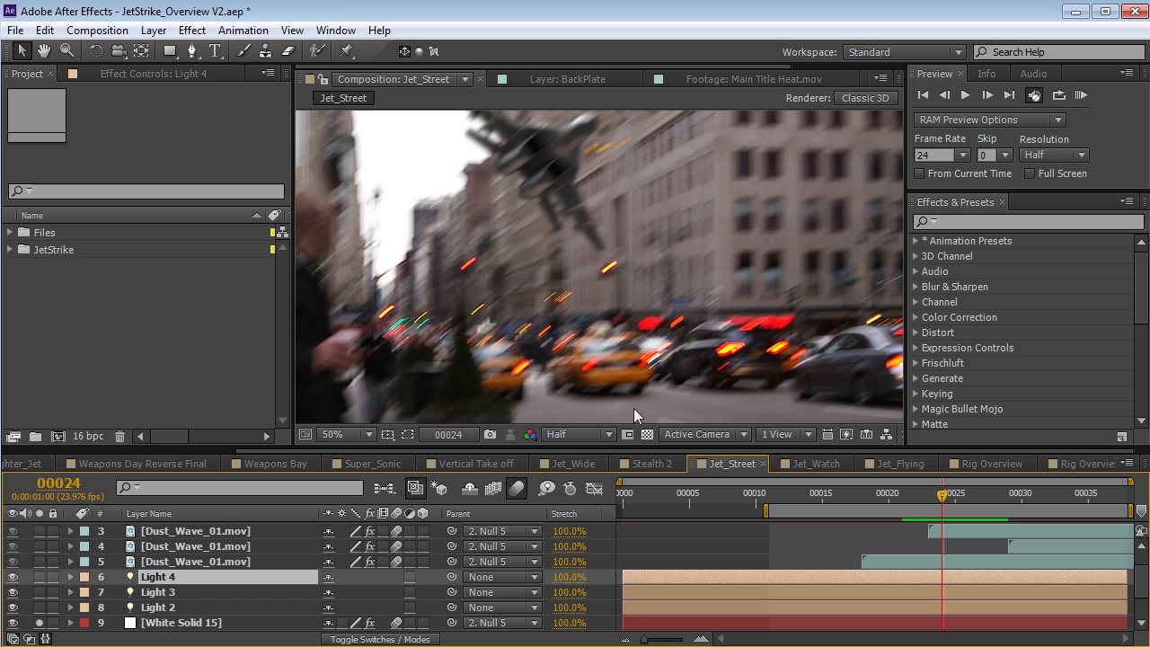
{"action": "left_click_drag", "start_coordinate": [634, 409], "coordinate": [594, 337]}
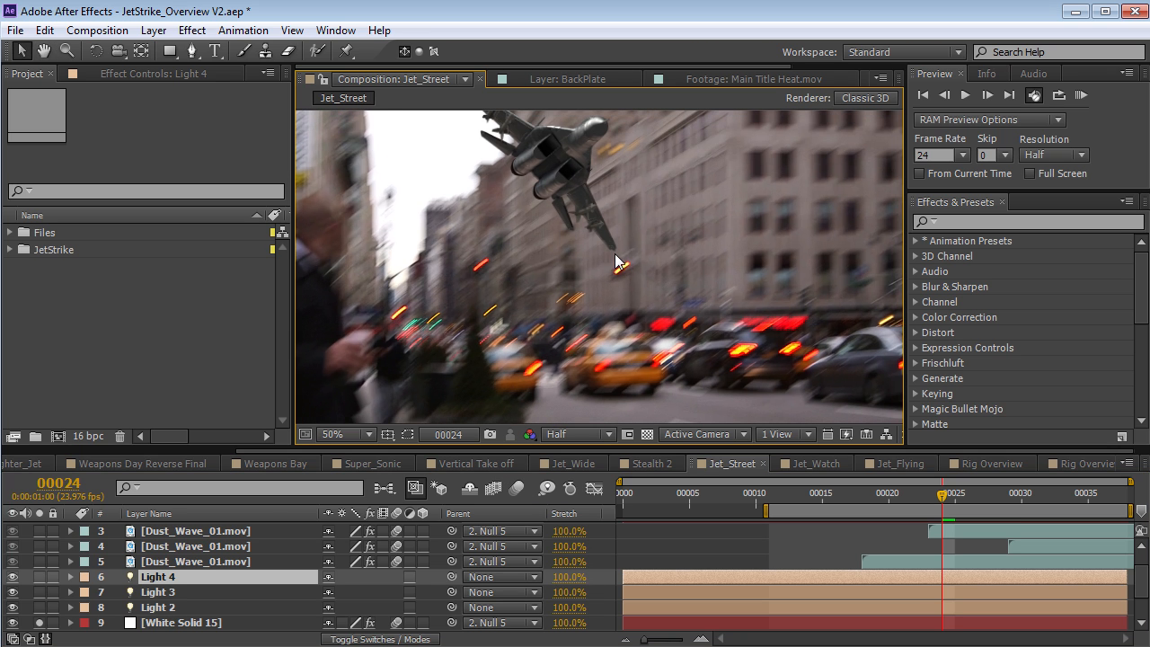
{"action": "left_click", "coordinate": [12, 577]}
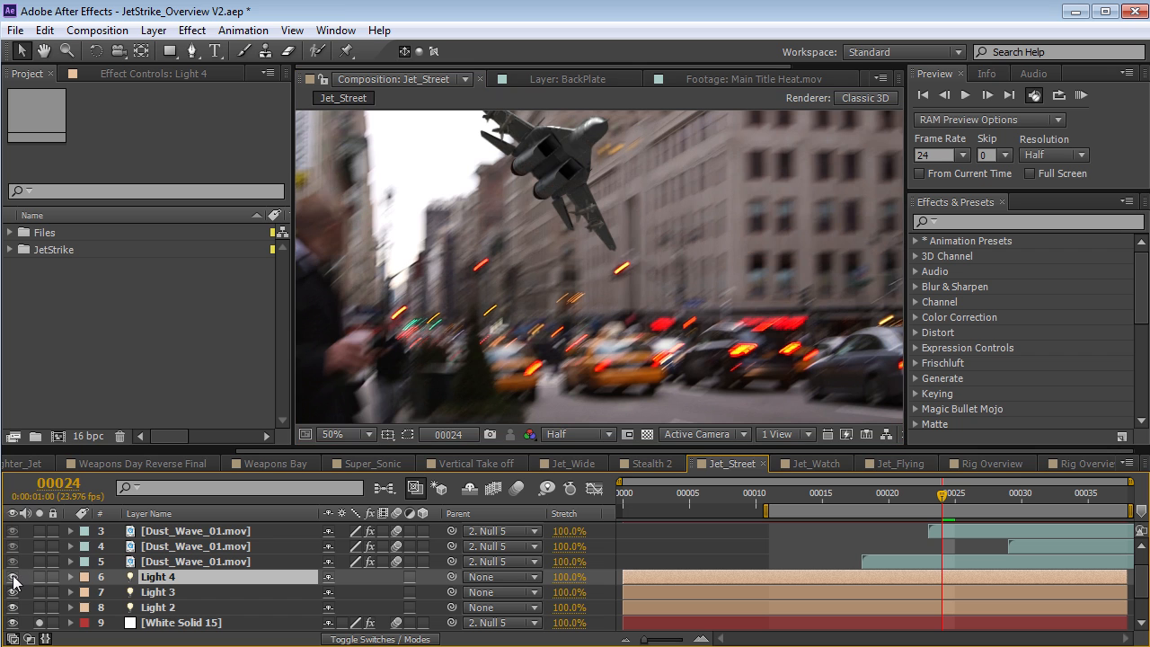
{"action": "key", "text": "comma"}
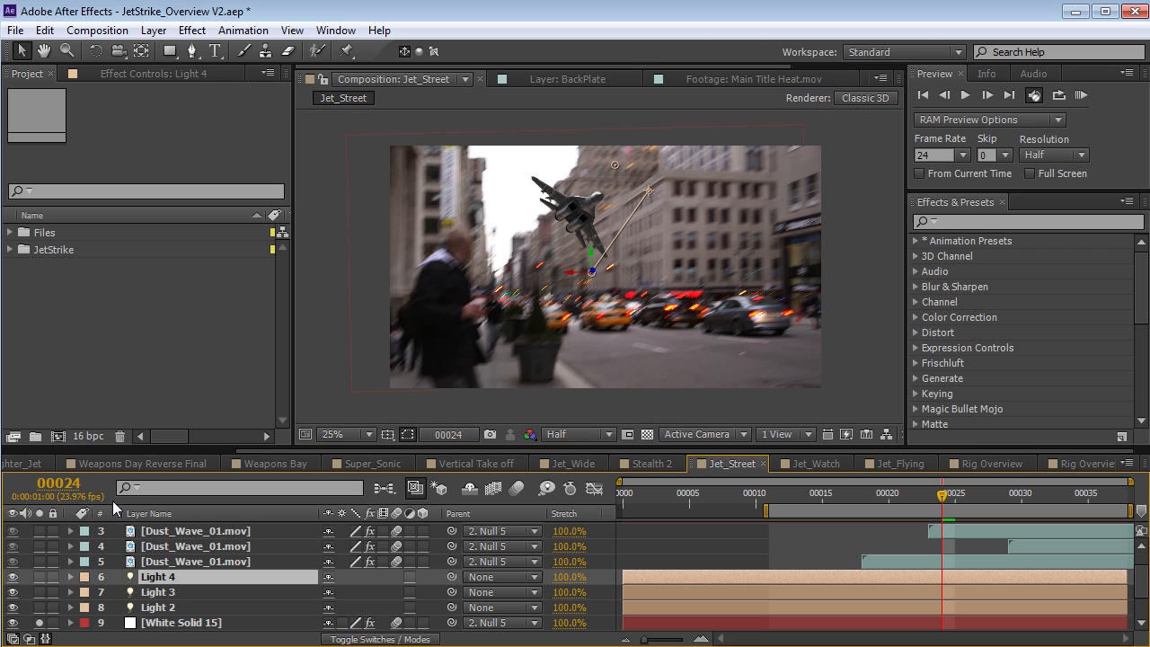
{"action": "scroll", "coordinate": [640, 228], "scroll_direction": "down", "scroll_amount": 1}
{"action": "scroll", "coordinate": [585, 255], "scroll_direction": "up", "scroll_amount": 1}
{"action": "left_click", "coordinate": [517, 489]}
{"action": "left_click", "coordinate": [769, 543]}
{"action": "left_click_drag", "start_coordinate": [943, 493], "coordinate": [972, 501]}
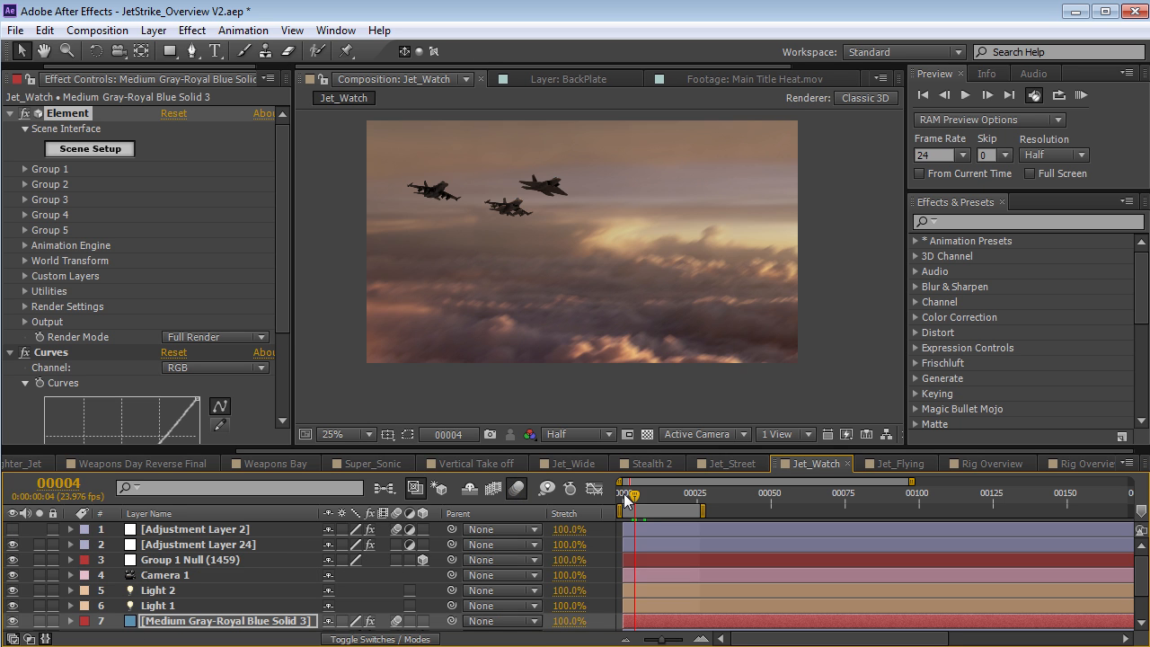
- Go to frame 6 of the Jet_Watch composition, zoom in on the three jets, and turn off motion blur
{"action": "left_click_drag", "start_coordinate": [627, 494], "coordinate": [641, 495]}
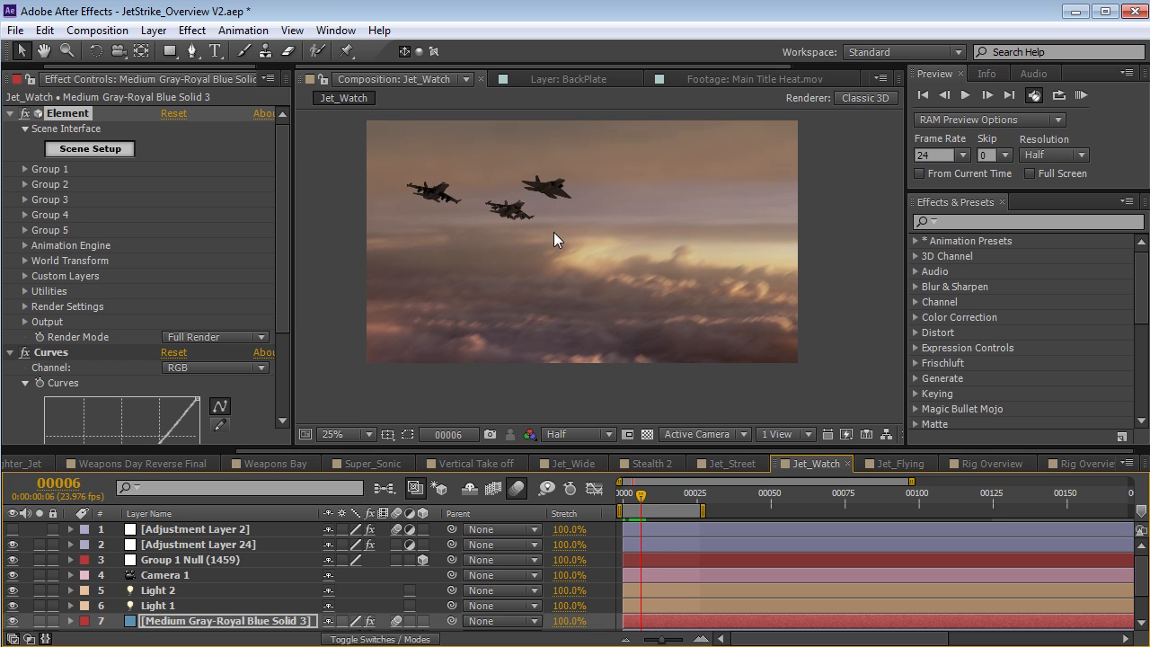
{"action": "scroll", "coordinate": [553, 231], "scroll_direction": "up", "scroll_amount": 1}
{"action": "left_click_drag", "start_coordinate": [478, 206], "coordinate": [650, 334]}
{"action": "key", "text": "v"}
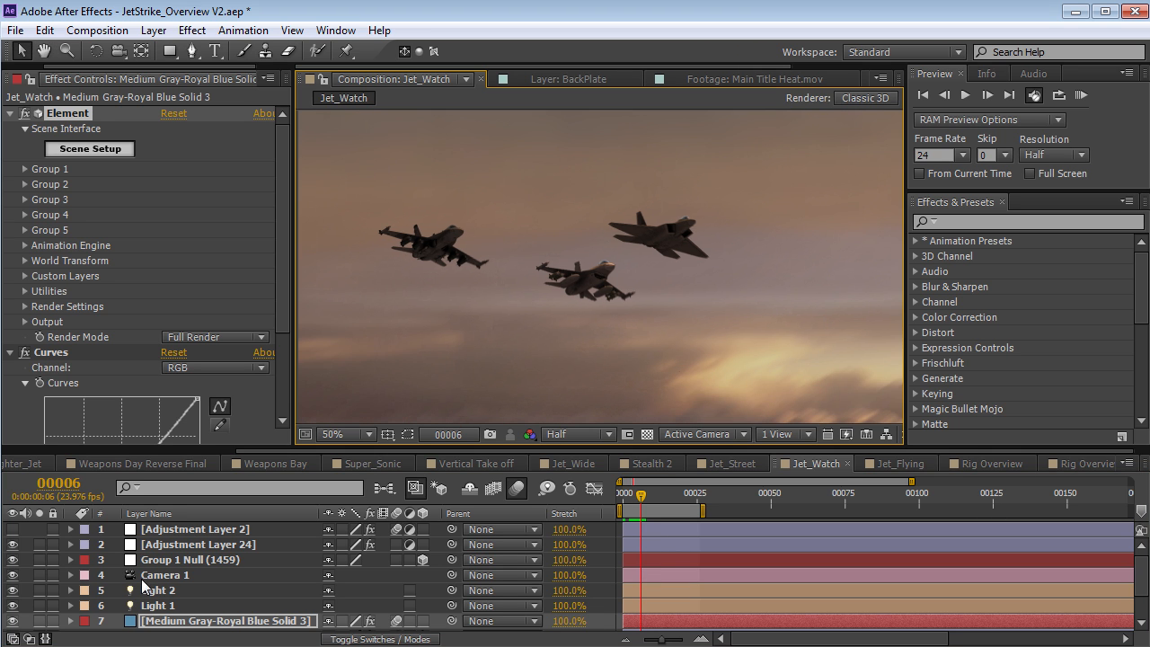
{"action": "left_click", "coordinate": [519, 488]}
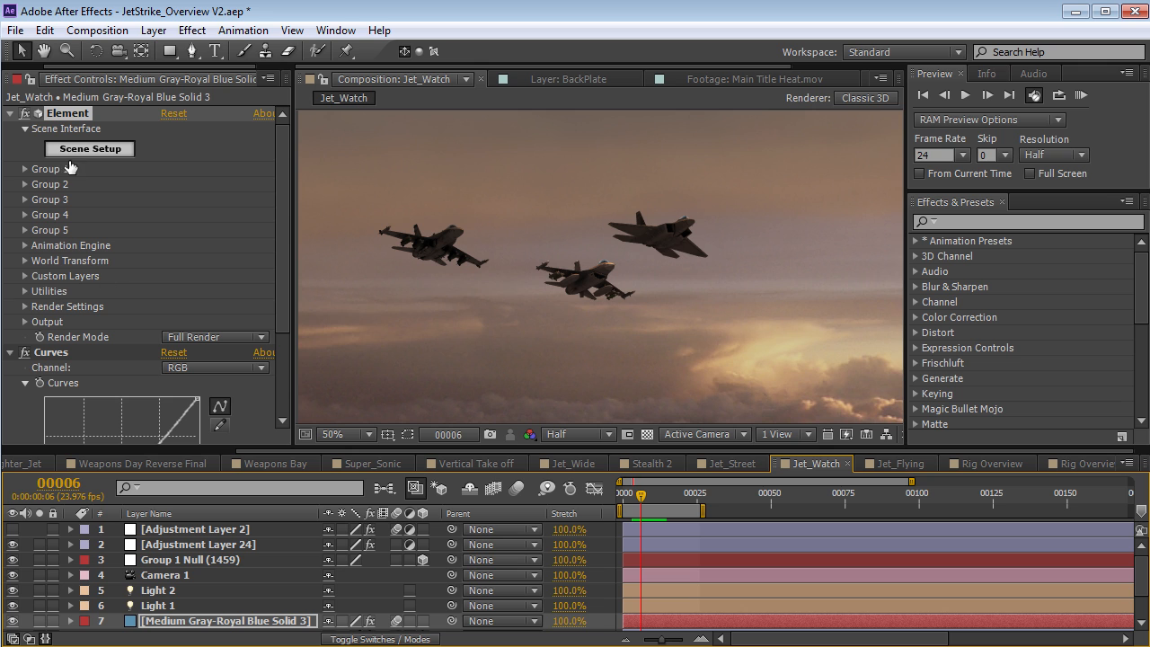
- Set Group 1's Particle Count to 5 and Scale Shape to 15 in the Element effect
{"action": "left_click", "coordinate": [25, 169]}
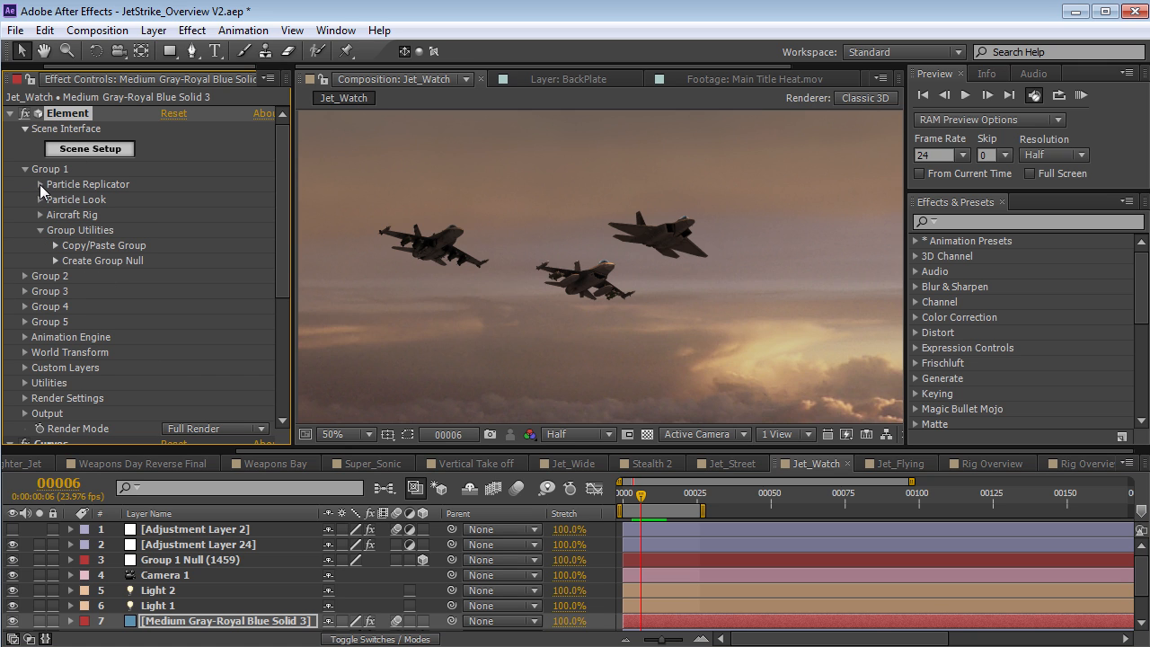
{"action": "left_click", "coordinate": [39, 184]}
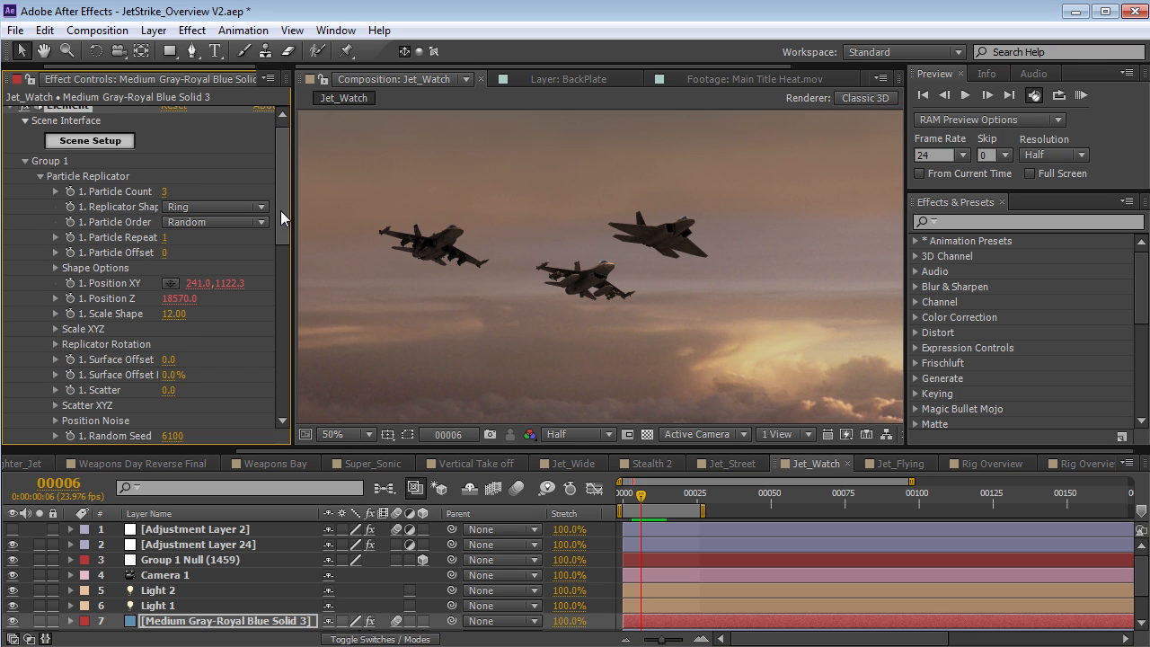
{"action": "left_click", "coordinate": [167, 193]}
{"action": "type", "text": "5"}
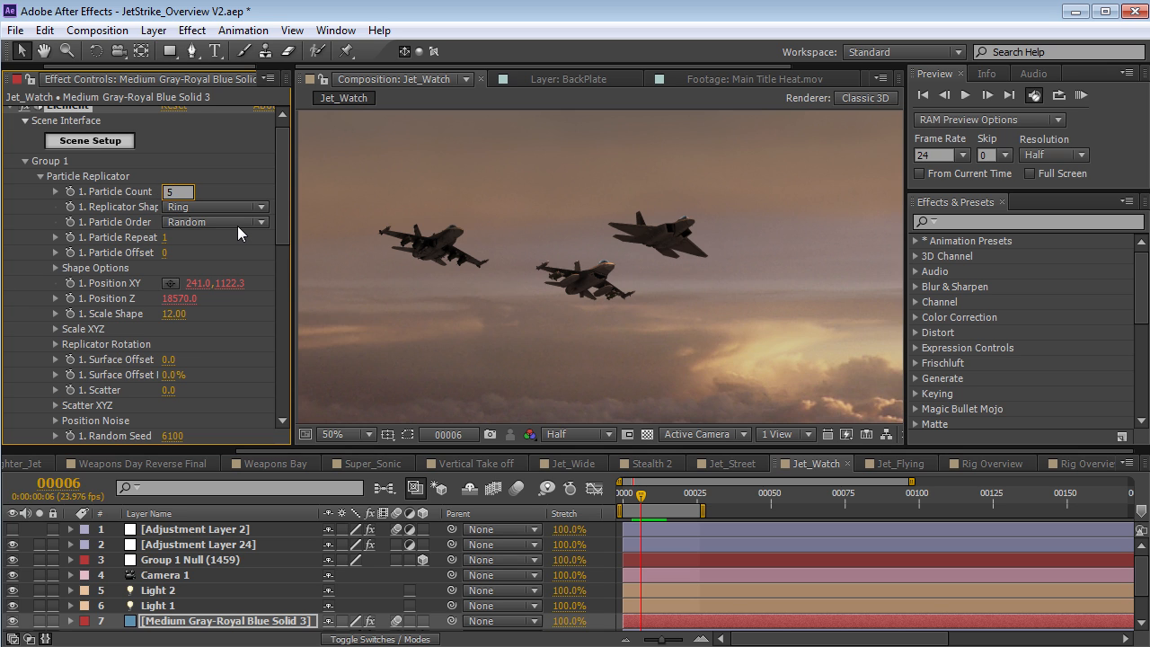
{"action": "key", "text": "Return"}
{"action": "left_click_drag", "start_coordinate": [185, 315], "coordinate": [187, 315]}
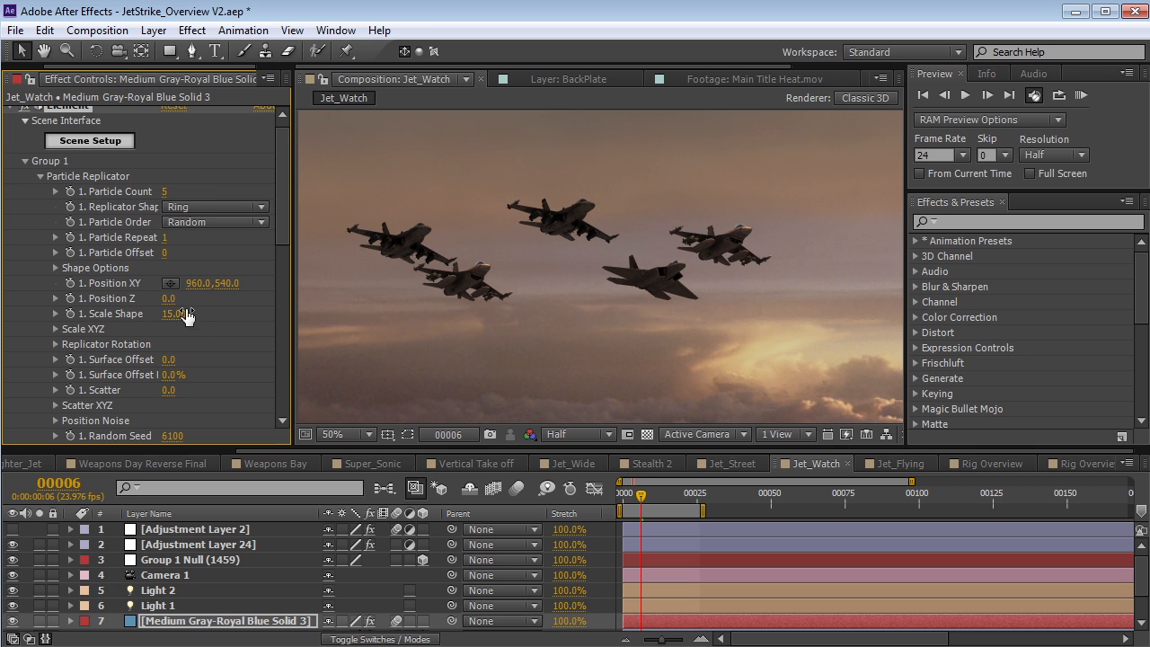
- Raise Group 1's Particle Count to 15 and scrub Jet_Watch to frame 12
{"action": "left_click_drag", "start_coordinate": [280, 217], "coordinate": [282, 266]}
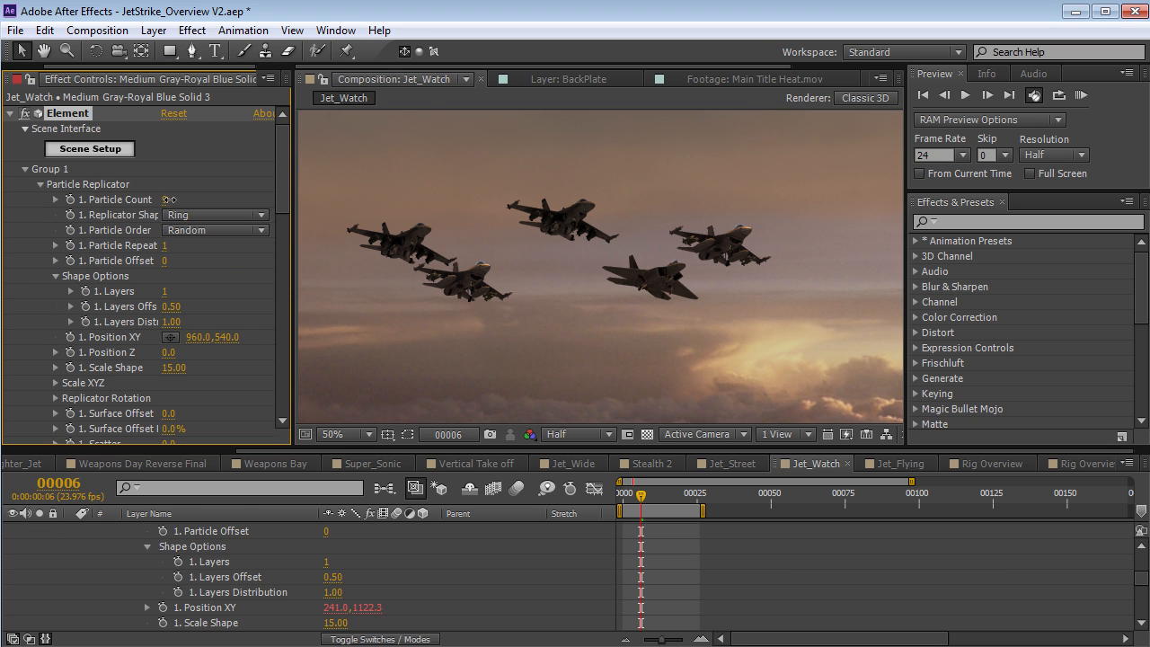
{"action": "left_click_drag", "start_coordinate": [172, 199], "coordinate": [171, 199]}
{"action": "left_click_drag", "start_coordinate": [637, 499], "coordinate": [659, 500]}
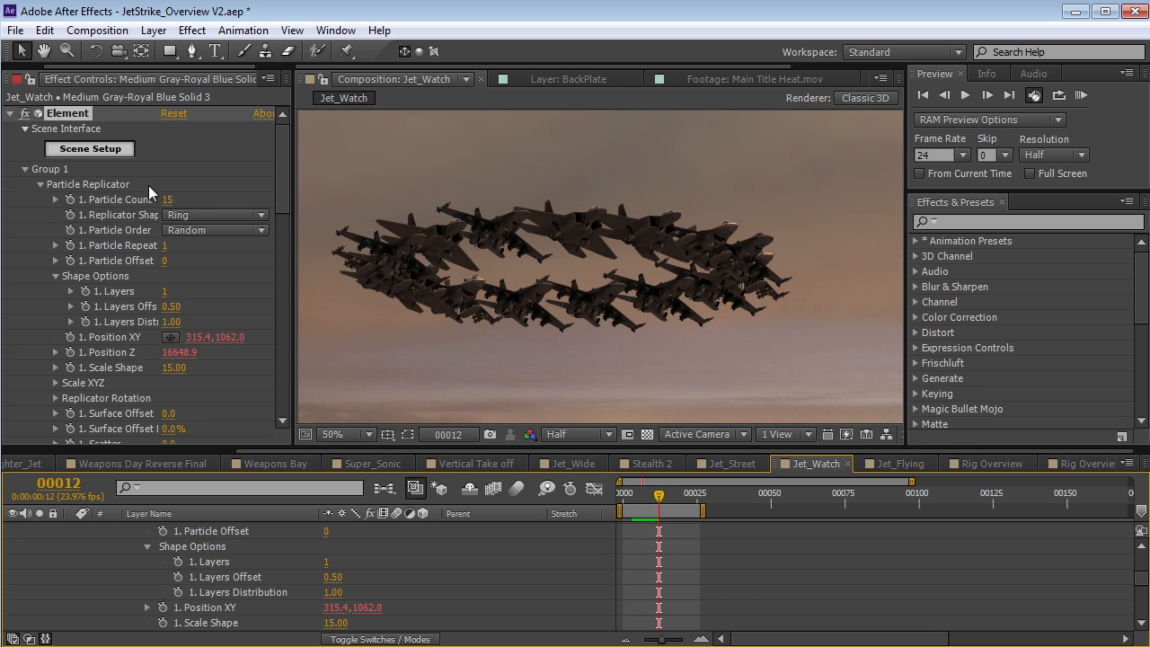
- Open Group 1's Particle Look and Particle Rotation settings and vary the rotation of the replicated jets
{"action": "left_click", "coordinate": [283, 406]}
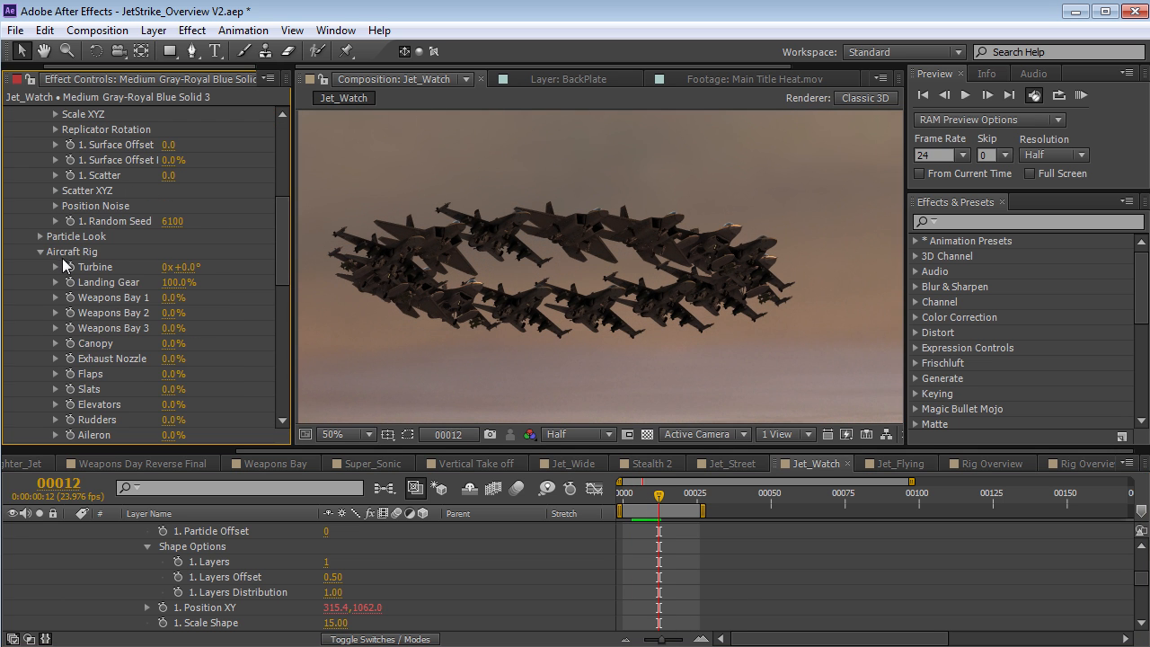
{"action": "left_click", "coordinate": [39, 236]}
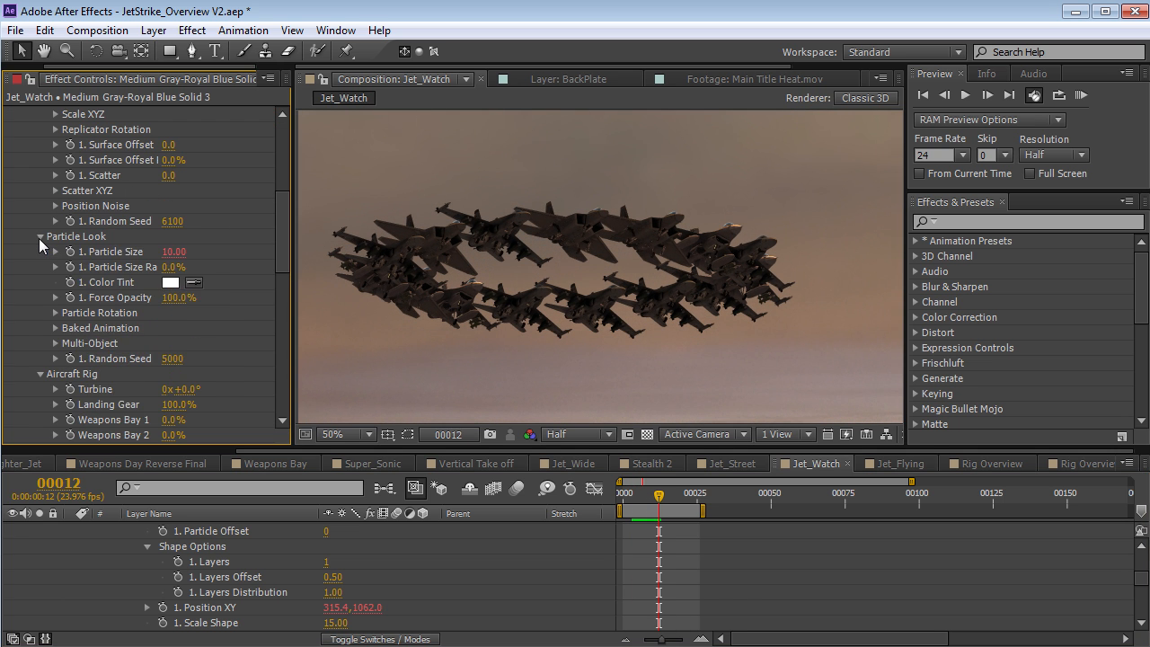
{"action": "left_click", "coordinate": [55, 312]}
{"action": "scroll", "coordinate": [191, 369], "scroll_direction": "down", "scroll_amount": 3}
{"action": "left_click_drag", "start_coordinate": [168, 270], "coordinate": [196, 285]}
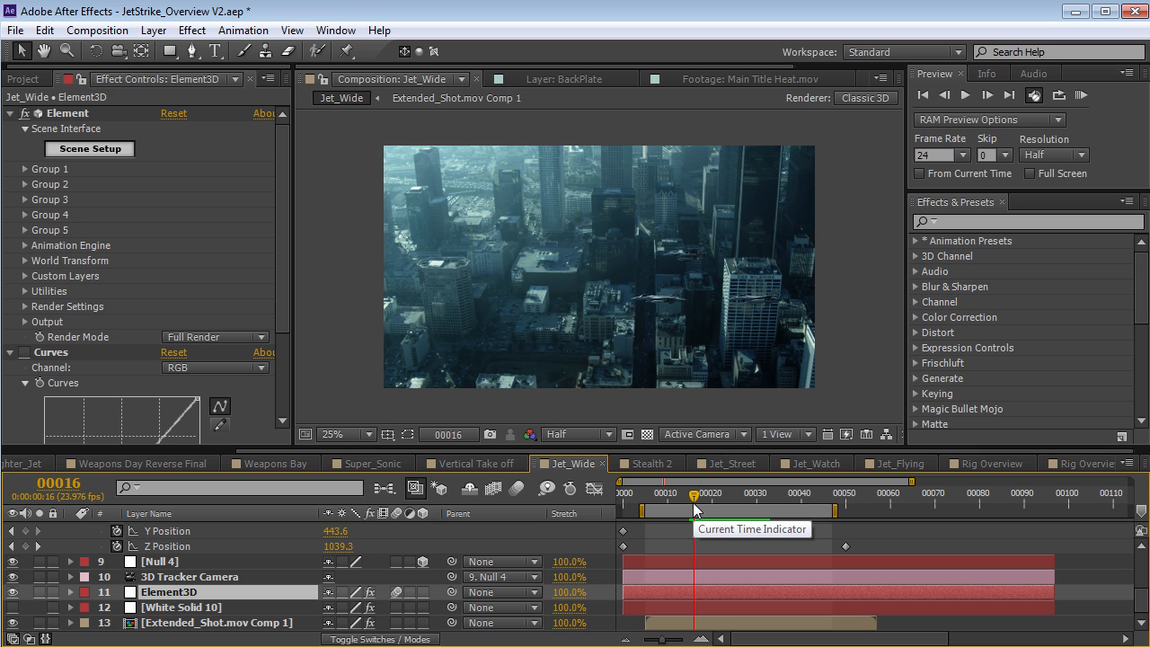
- Scrub through the Jet_Wide composition and select its 3D Tracker Camera layer
{"action": "mouse_move", "coordinate": [698, 493]}
{"action": "left_mouse_down"}
{"action": "mouse_move", "coordinate": [764, 510]}
{"action": "mouse_move", "coordinate": [727, 502]}
{"action": "mouse_move", "coordinate": [752, 496]}
{"action": "mouse_move", "coordinate": [703, 492]}
{"action": "mouse_move", "coordinate": [765, 496]}
{"action": "mouse_move", "coordinate": [716, 496]}
{"action": "left_mouse_up"}
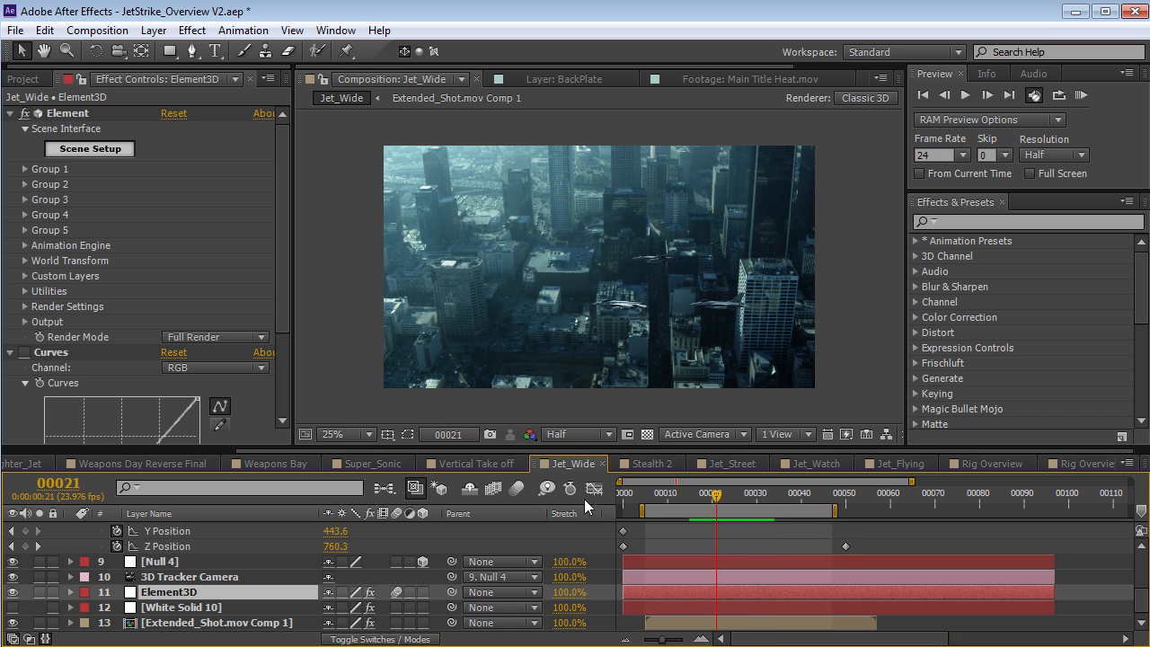
{"action": "left_click", "coordinate": [193, 577]}
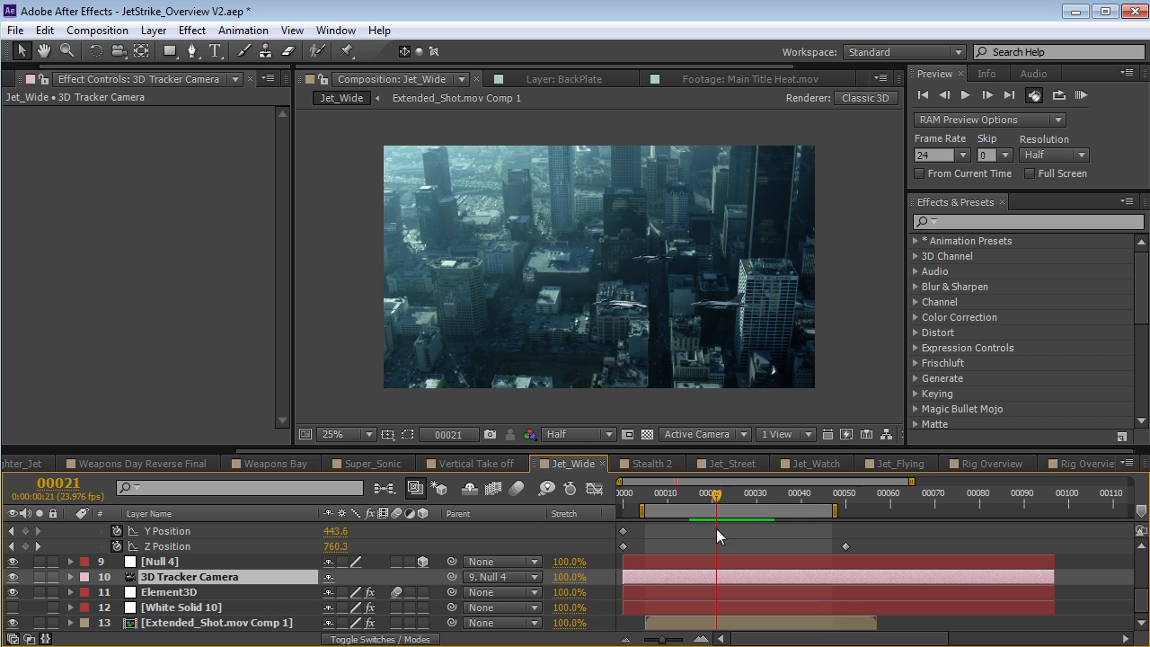
{"action": "left_click_drag", "start_coordinate": [710, 509], "coordinate": [753, 509]}
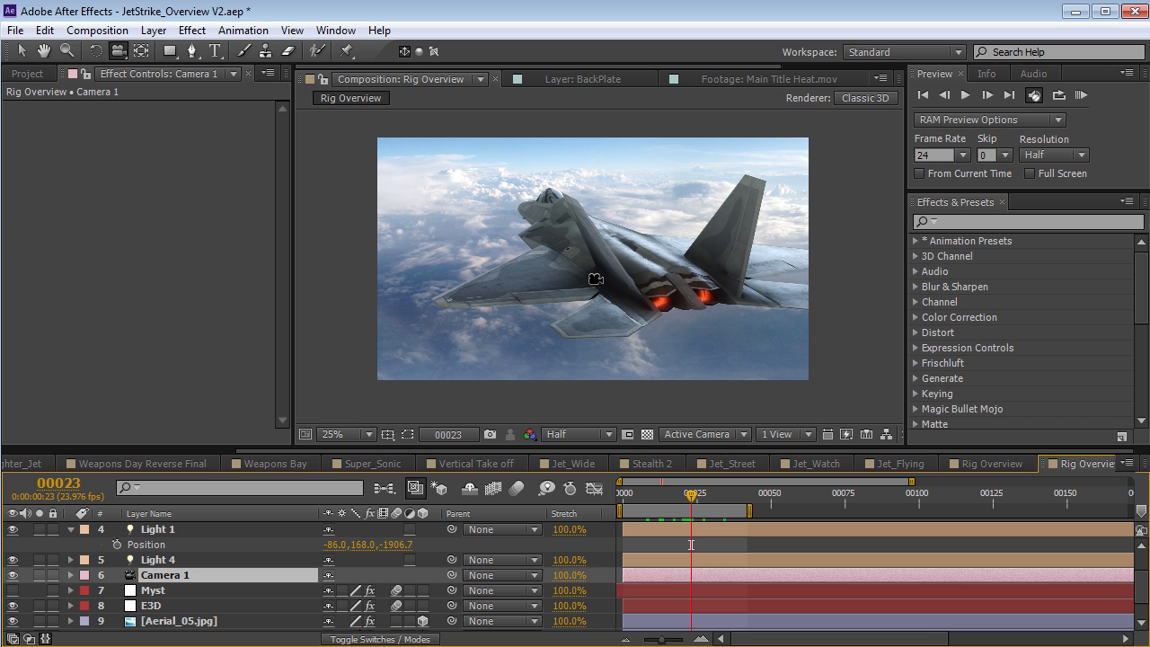
- Open the Stealth 2 composition, adjust its camera view, turn on motion blur, and scrub to frame 38
{"action": "left_click_drag", "start_coordinate": [641, 492], "coordinate": [784, 502]}
{"action": "left_click", "coordinate": [652, 464]}
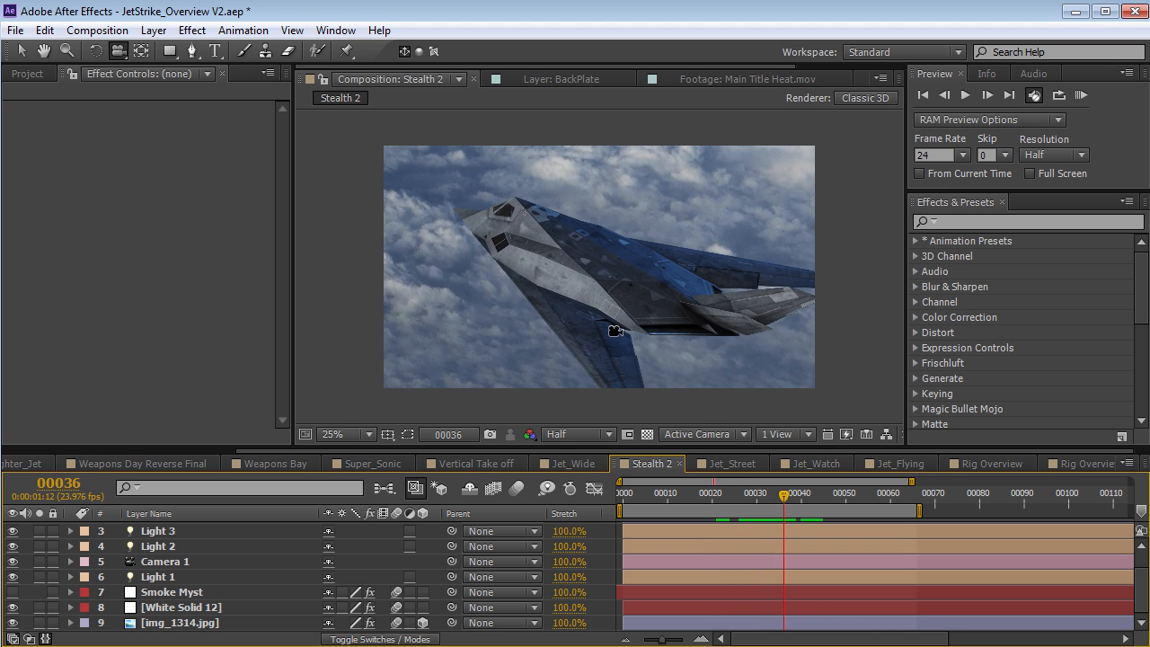
{"action": "mouse_move", "coordinate": [652, 329]}
{"action": "left_mouse_down"}
{"action": "mouse_move", "coordinate": [668, 332]}
{"action": "mouse_move", "coordinate": [647, 318]}
{"action": "left_mouse_up"}
{"action": "left_click", "coordinate": [516, 490]}
{"action": "left_click_drag", "start_coordinate": [705, 496], "coordinate": [790, 504]}
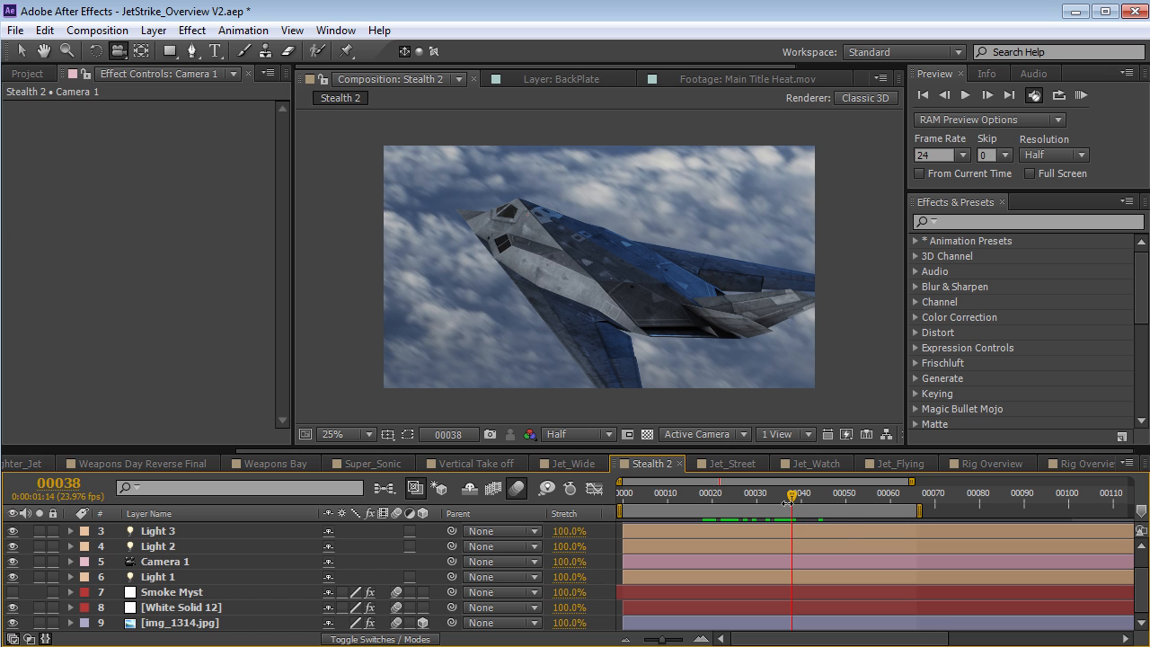
- Go to frame 18 of Stealth 2, reveal Camera 1's Camera Options, and scrub across its Zoom keyframes
{"action": "mouse_move", "coordinate": [714, 493]}
{"action": "left_mouse_down"}
{"action": "mouse_move", "coordinate": [746, 490]}
{"action": "mouse_move", "coordinate": [681, 509]}
{"action": "mouse_move", "coordinate": [703, 502]}
{"action": "left_mouse_up"}
{"action": "left_click", "coordinate": [166, 564]}
{"action": "key", "text": "a"}
{"action": "key", "text": "a"}
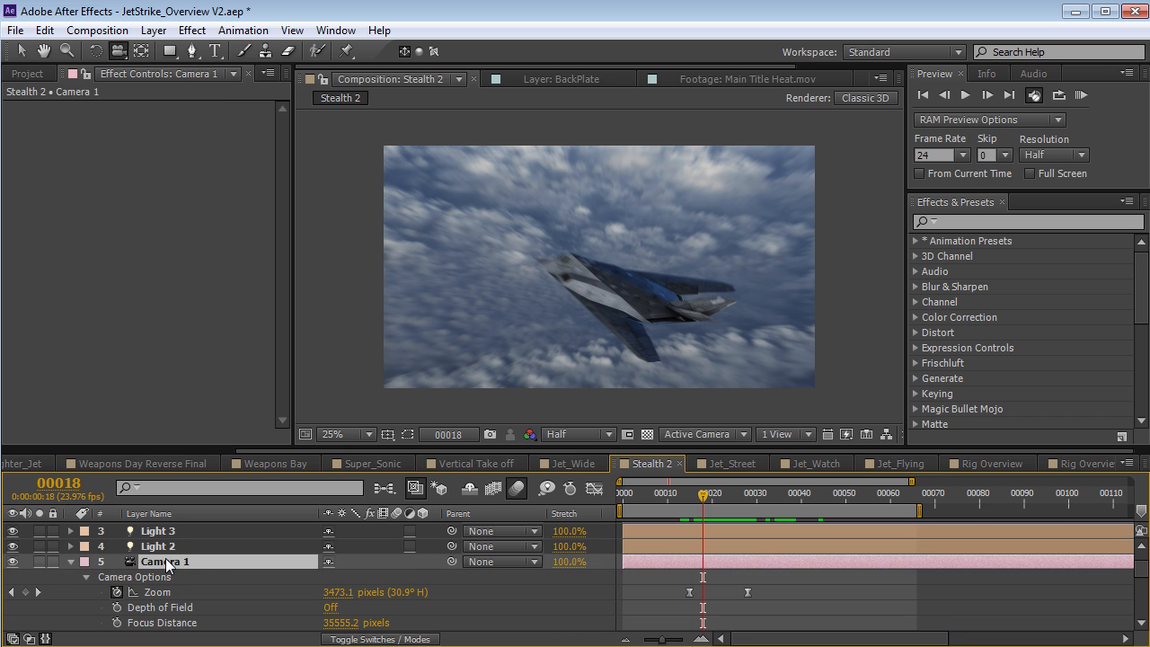
{"action": "left_click_drag", "start_coordinate": [706, 493], "coordinate": [752, 495]}
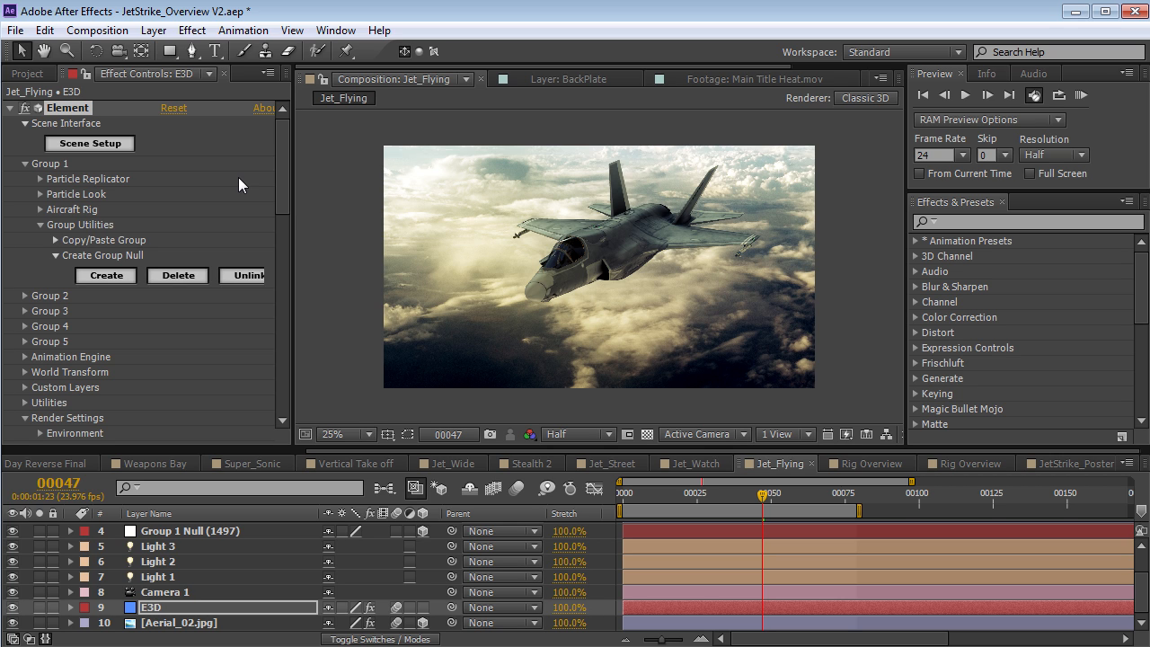
- Open the Element scene setup of Jet_Flying's E3D layer and examine the Joint_Strike_03 model and its wing missiles from several angles
{"action": "left_click", "coordinate": [90, 143]}
{"action": "left_click_drag", "start_coordinate": [431, 359], "coordinate": [467, 289]}
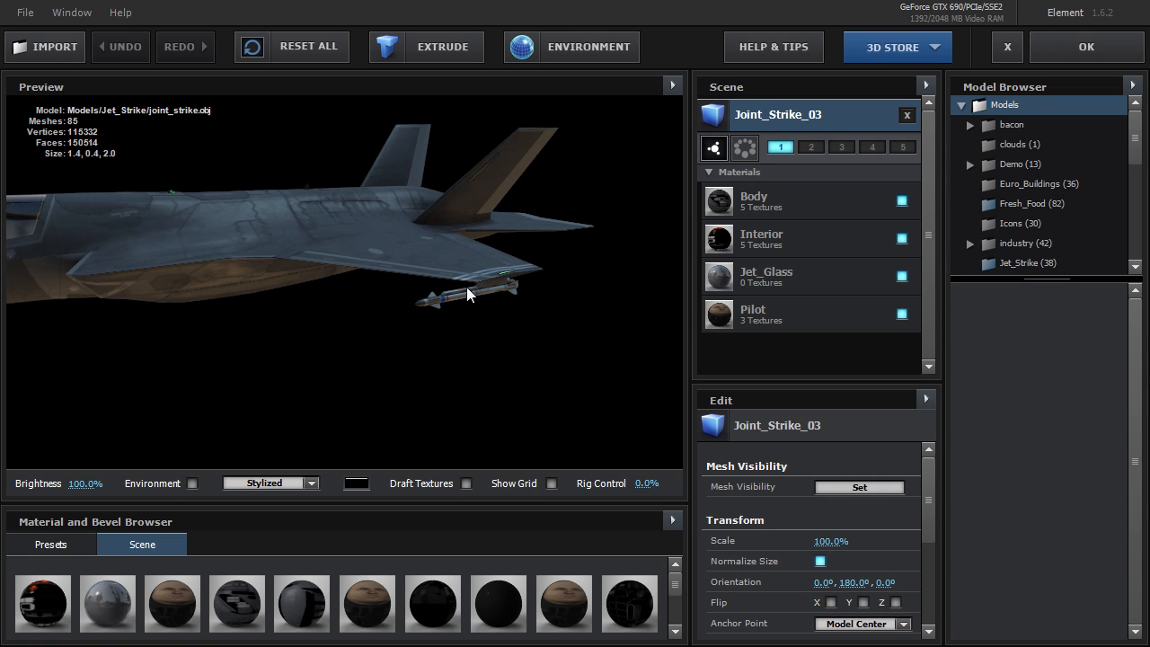
{"action": "left_click_drag", "start_coordinate": [203, 253], "coordinate": [355, 216]}
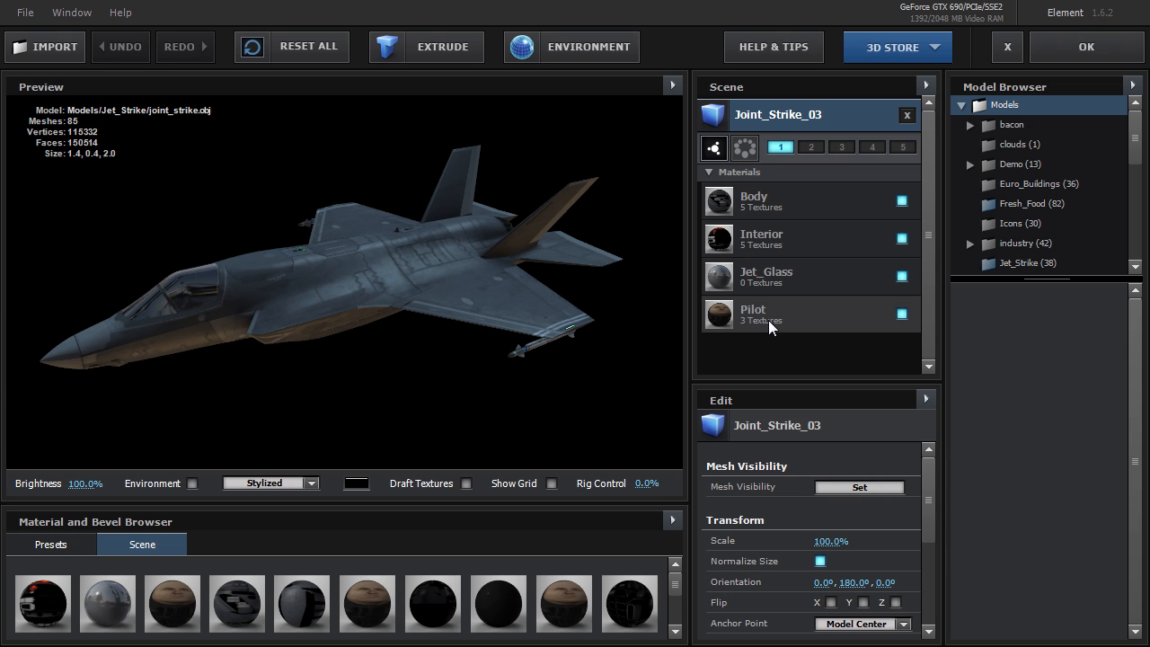
{"action": "left_click_drag", "start_coordinate": [579, 302], "coordinate": [576, 243]}
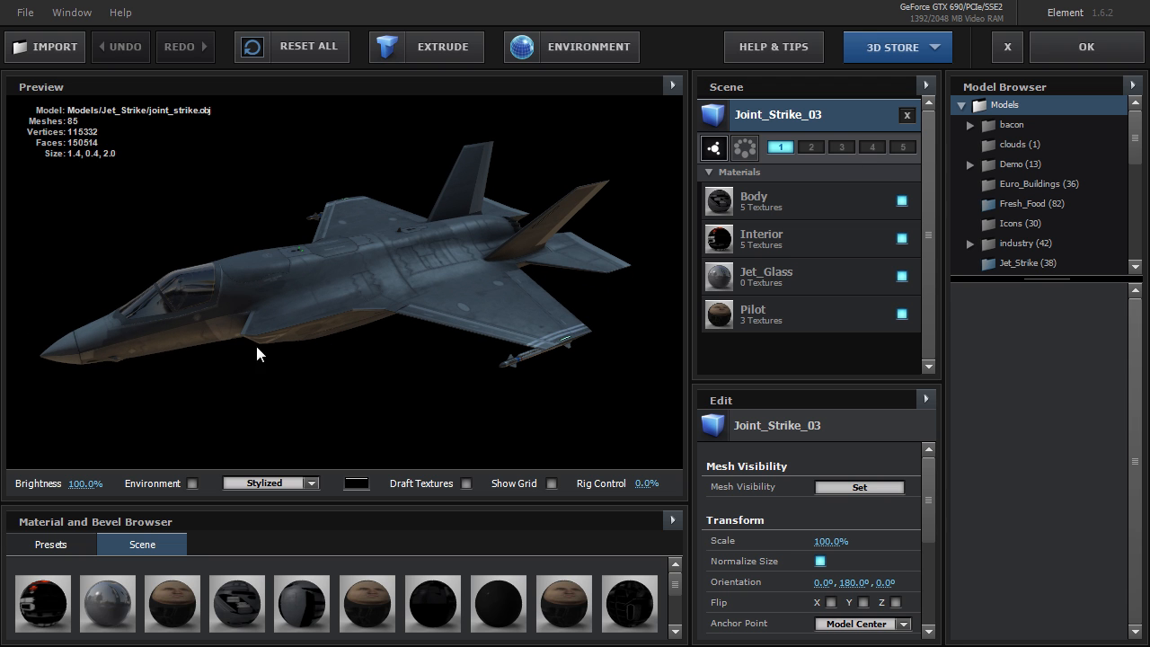
{"action": "left_click_drag", "start_coordinate": [256, 346], "coordinate": [413, 326]}
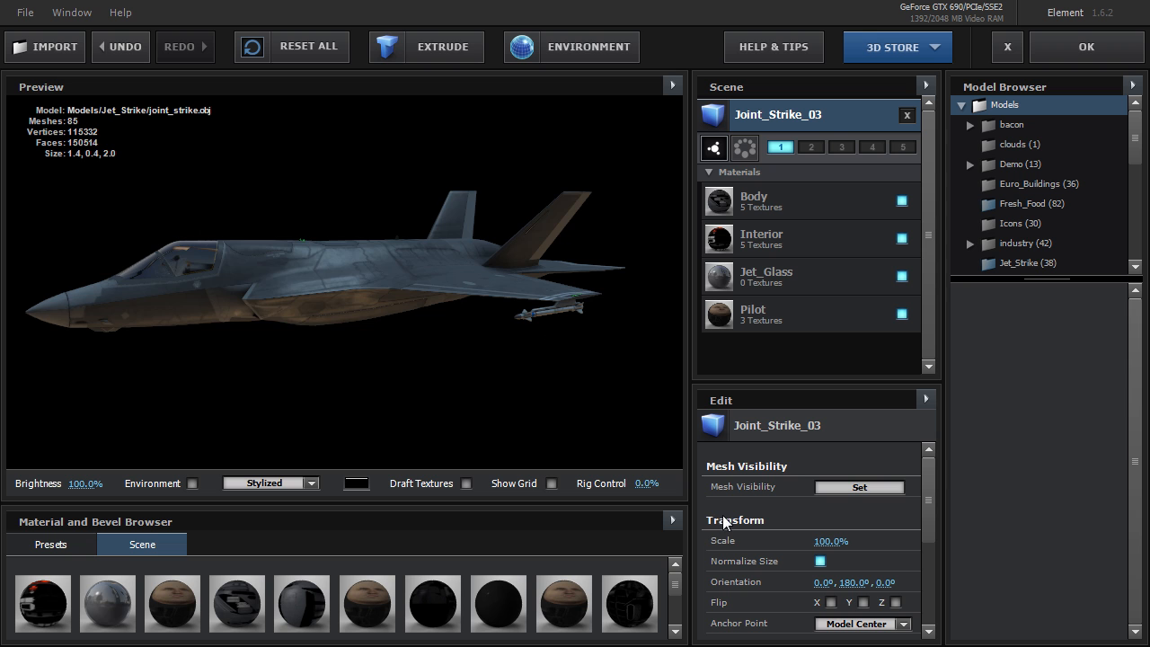
- Hide the Left_Wing_Missile mesh of the Joint_Strike_03 model through Mesh Visibility
{"action": "left_click", "coordinate": [859, 488]}
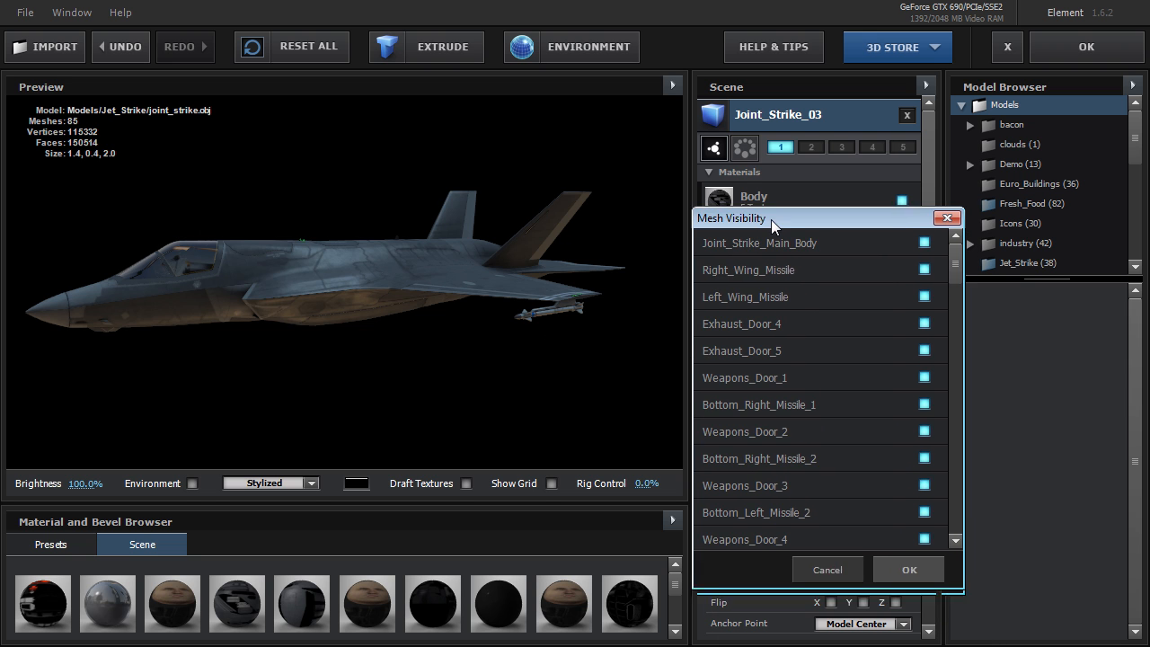
{"action": "mouse_move", "coordinate": [935, 219]}
{"action": "left_mouse_down"}
{"action": "mouse_move", "coordinate": [942, 265]}
{"action": "mouse_move", "coordinate": [939, 209]}
{"action": "left_mouse_up"}
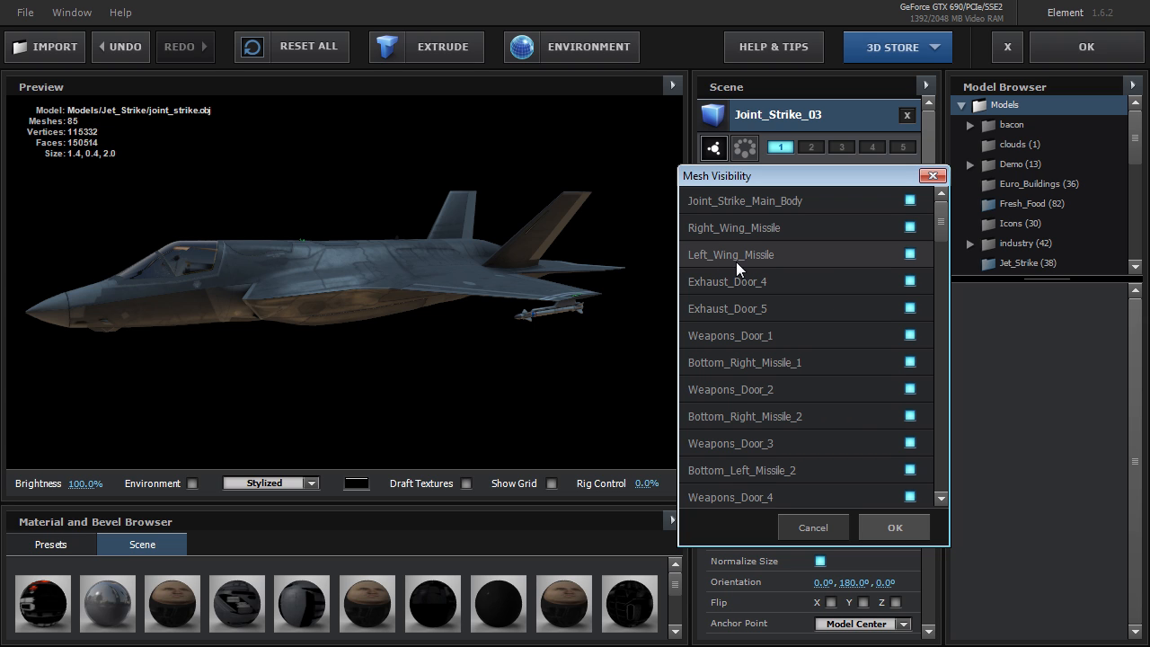
{"action": "left_click", "coordinate": [911, 251]}
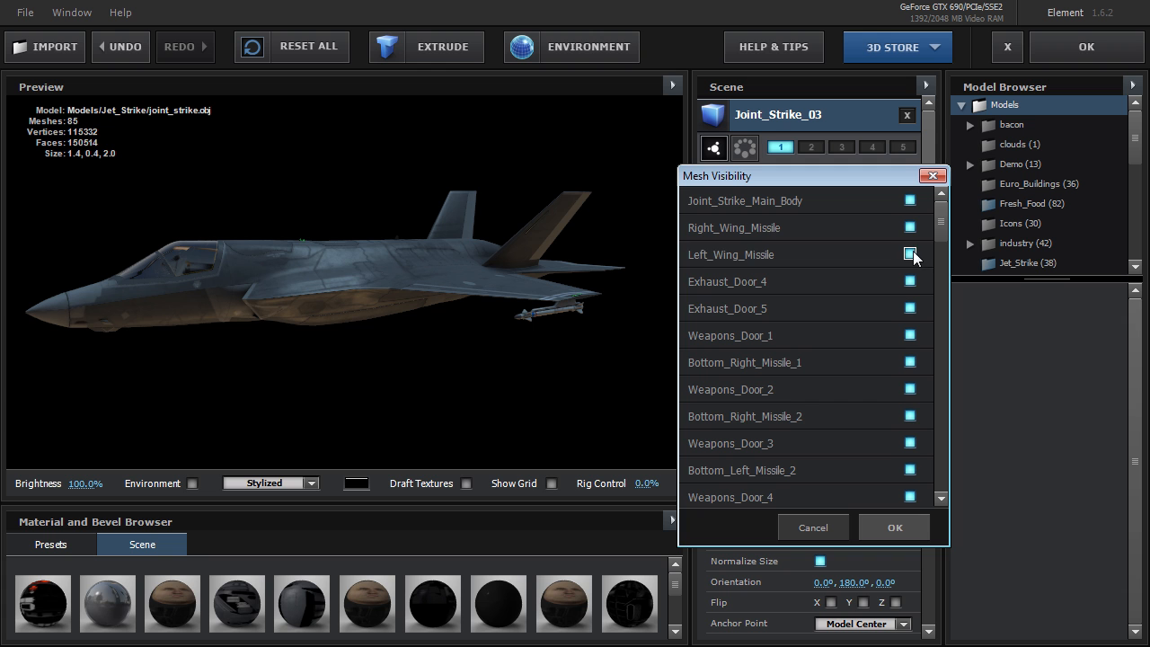
{"action": "left_click", "coordinate": [895, 527]}
{"action": "left_click_drag", "start_coordinate": [472, 300], "coordinate": [379, 285]}
- Duplicate the Joint_Strike_03 model in the scene and turn the preview to show the jet's underside
{"action": "left_click", "coordinate": [766, 116]}
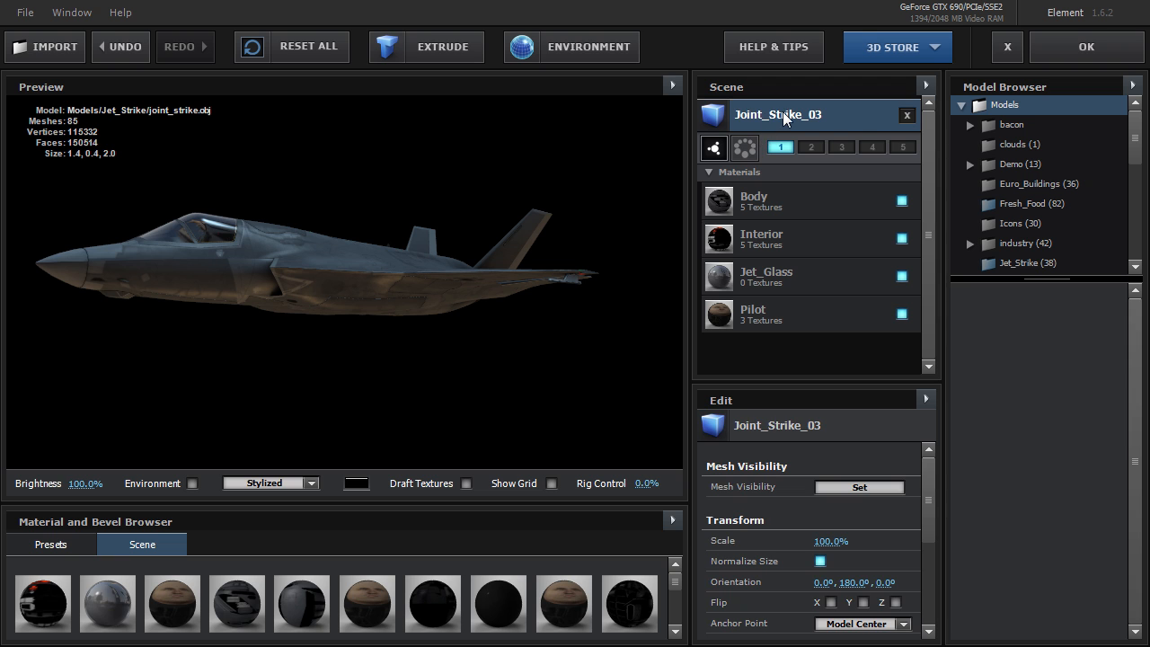
{"action": "right_click", "coordinate": [766, 108]}
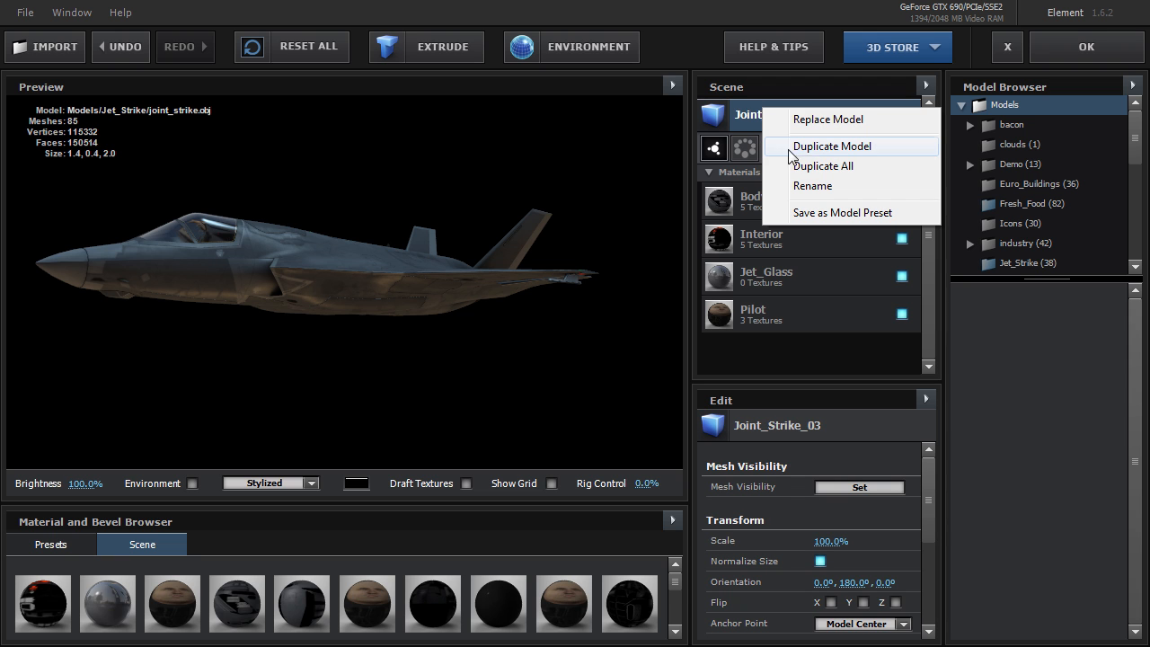
{"action": "left_click", "coordinate": [818, 146]}
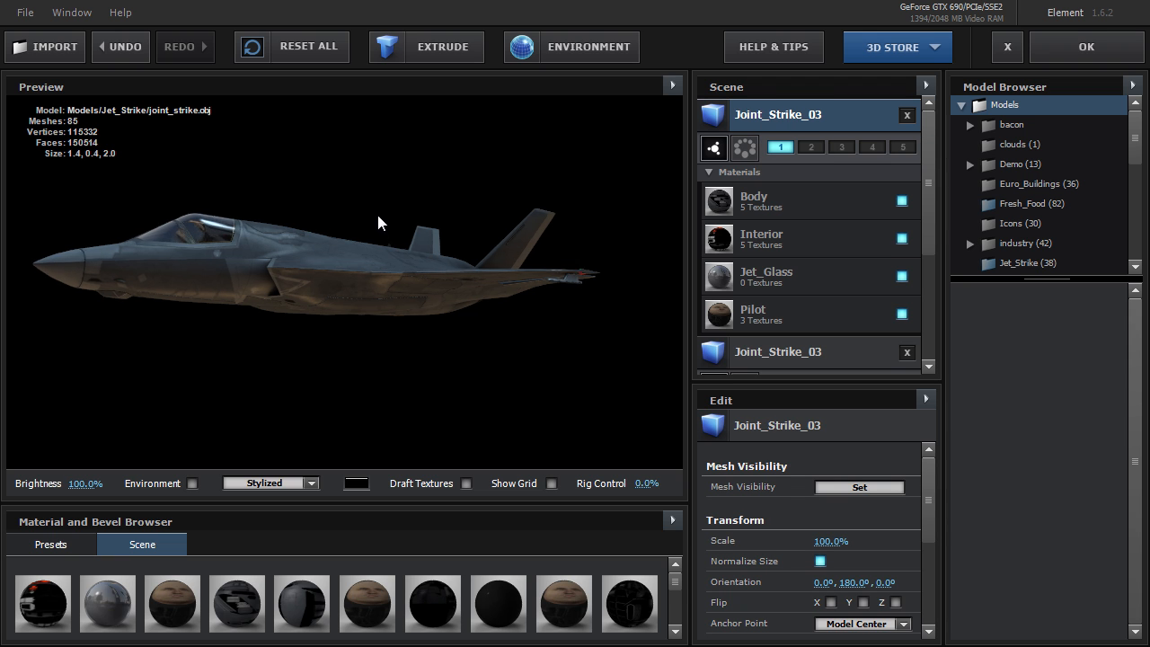
{"action": "left_click_drag", "start_coordinate": [376, 211], "coordinate": [373, 206]}
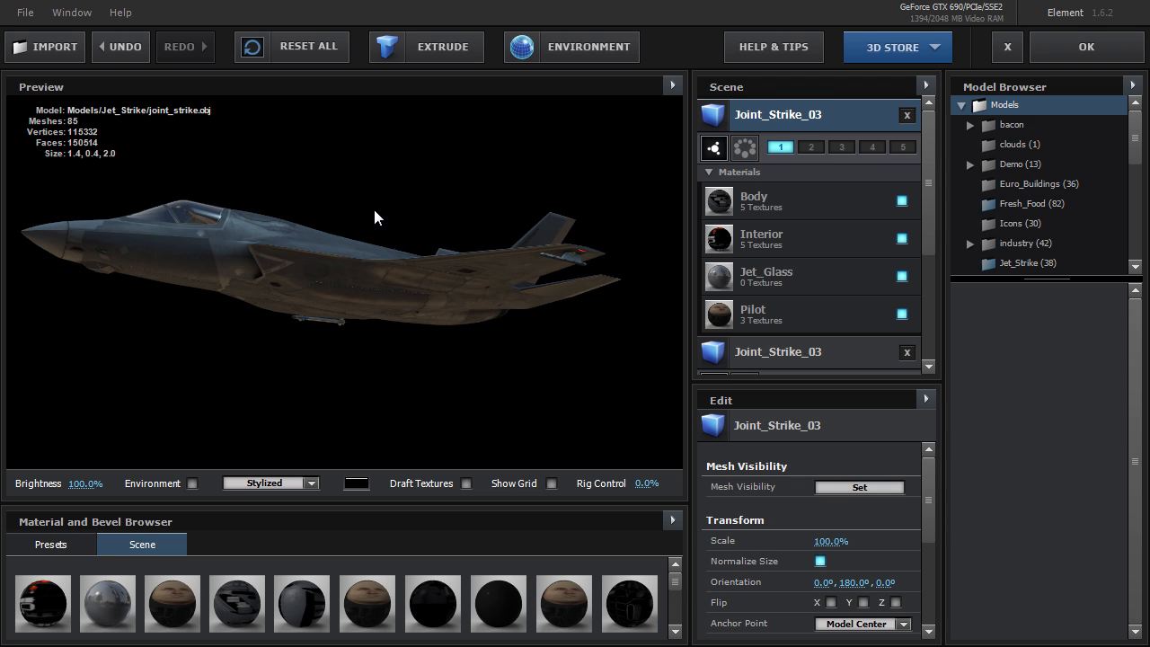
- Make Left_Wing_Missile the only visible mesh of the duplicated Joint_Strike_03 model
{"action": "left_click", "coordinate": [854, 489]}
{"action": "left_click_drag", "start_coordinate": [805, 322], "coordinate": [729, 172]}
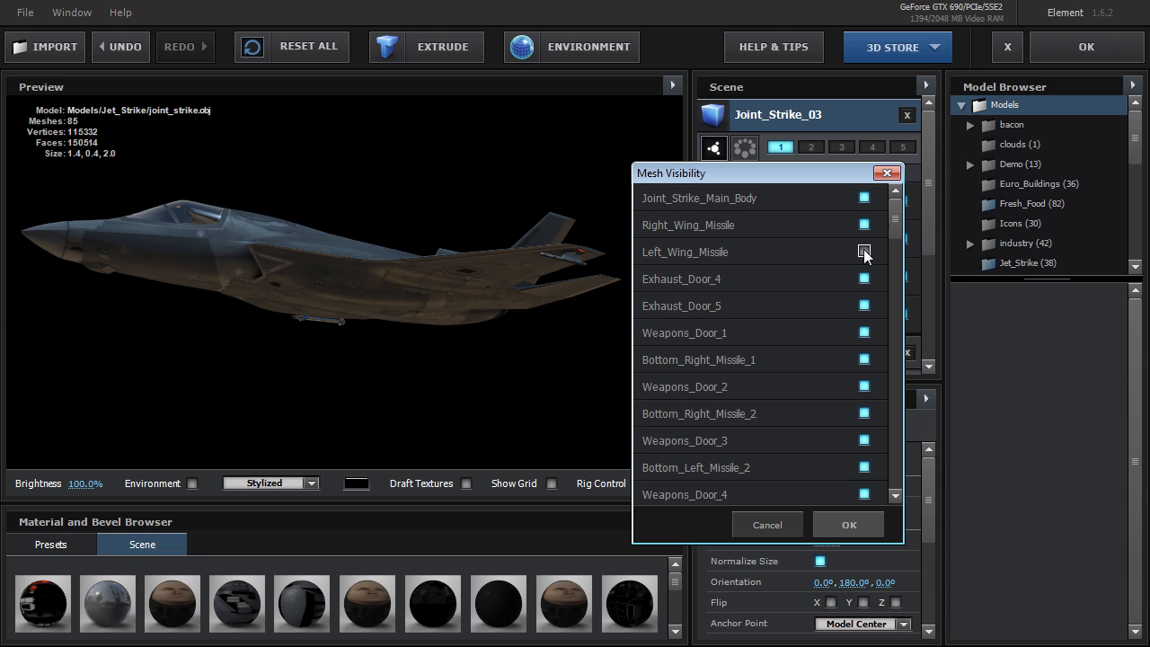
{"action": "left_click", "coordinate": [864, 252], "text": "alt"}
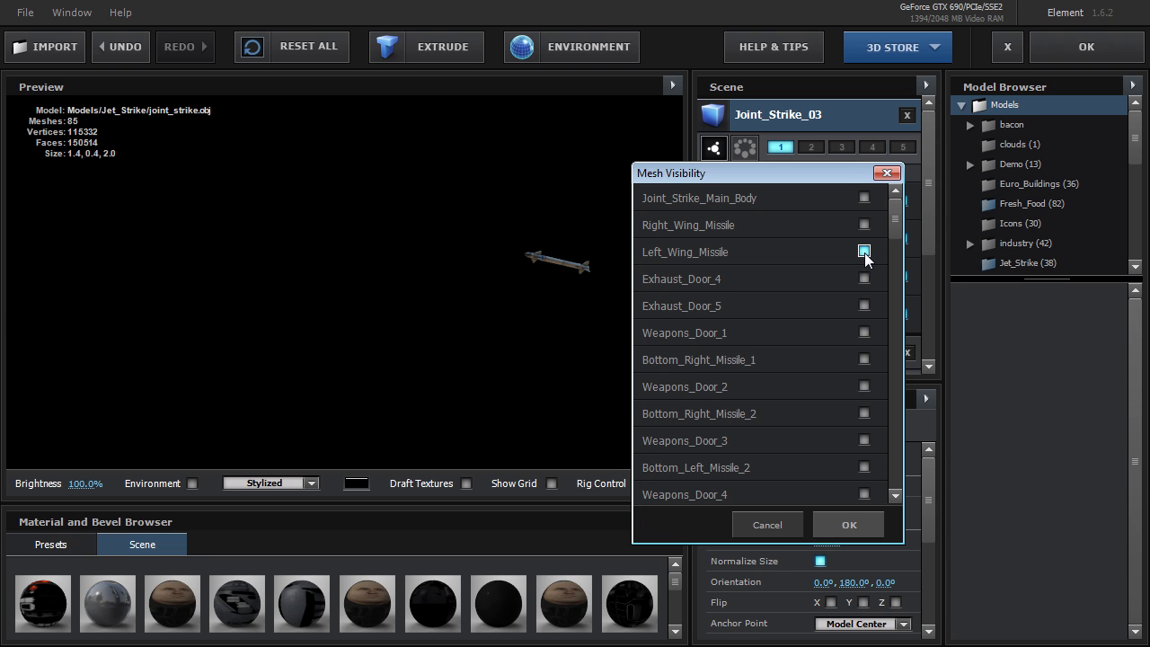
{"action": "left_click_drag", "start_coordinate": [741, 170], "coordinate": [821, 172]}
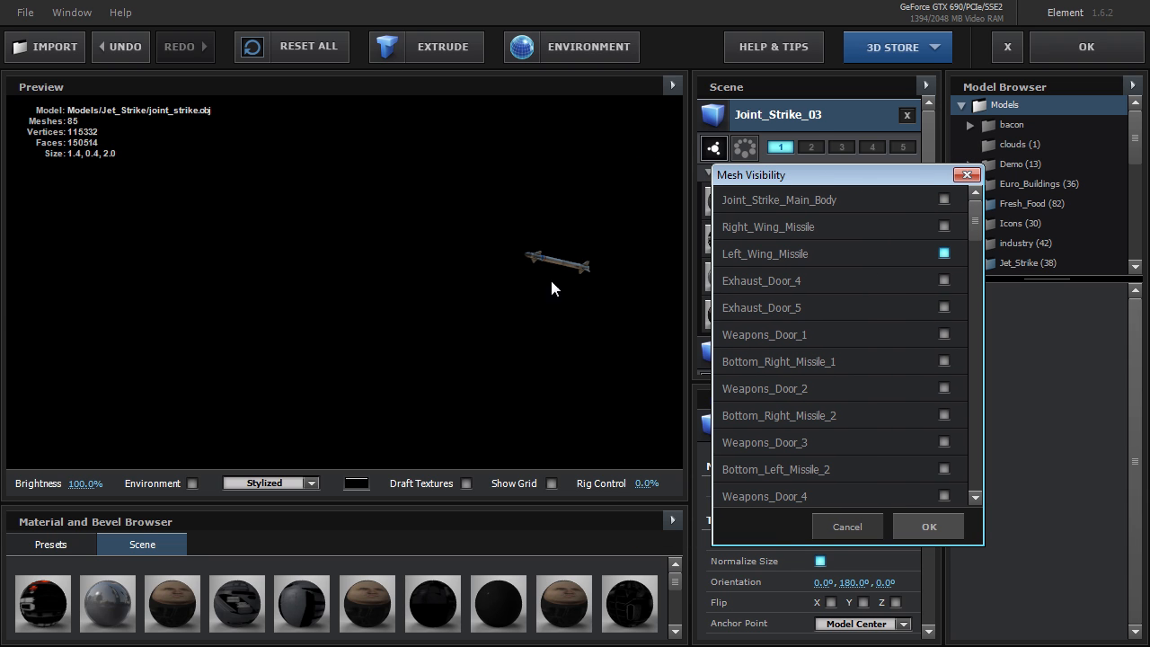
{"action": "left_click", "coordinate": [930, 528]}
- Assign the missile-only Joint_Strike_03 model to group 2 and apply the scene setup
{"action": "scroll", "coordinate": [932, 225], "scroll_direction": "down", "scroll_amount": 2}
{"action": "left_click", "coordinate": [806, 311]}
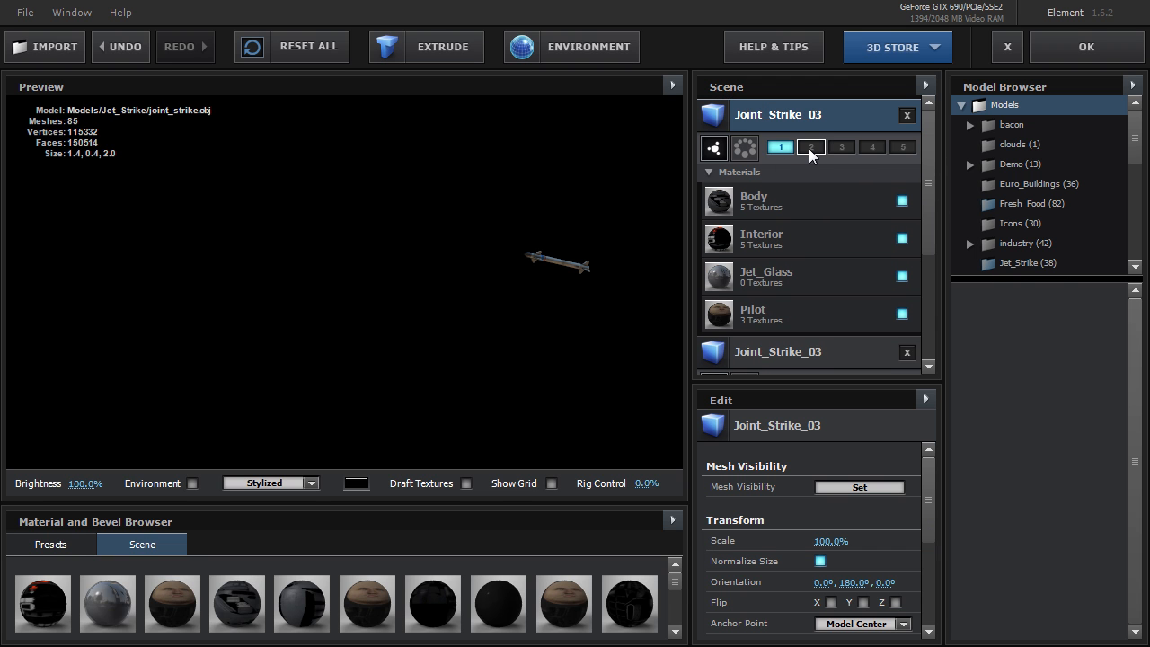
{"action": "left_click", "coordinate": [809, 149]}
{"action": "left_click", "coordinate": [1095, 43]}
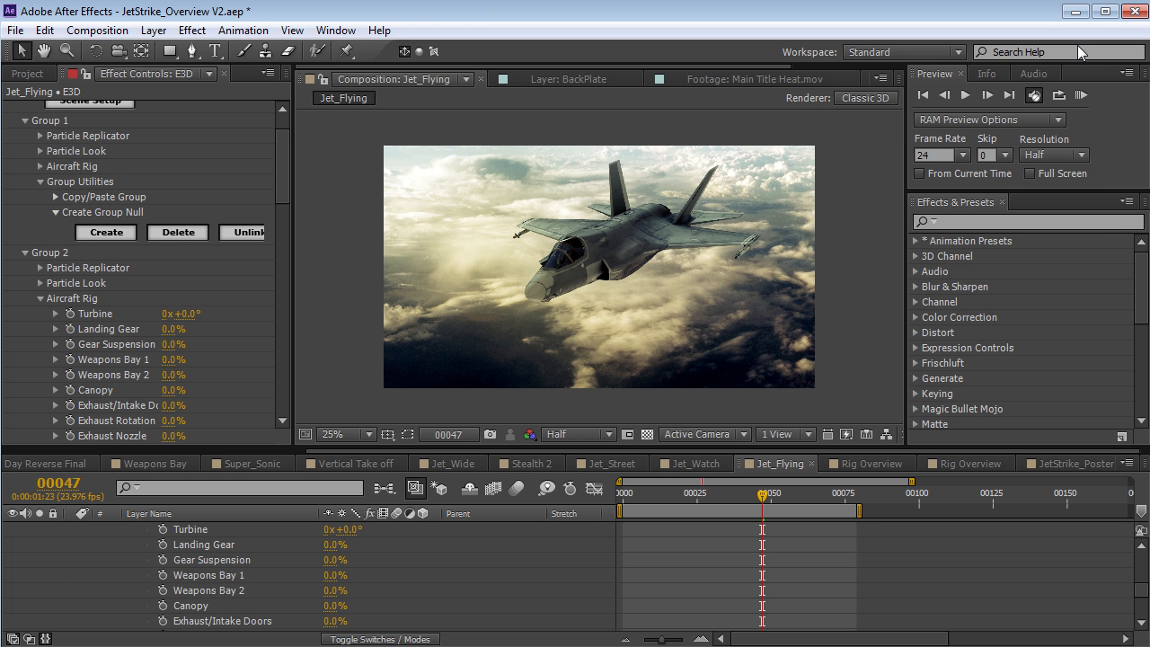
- Set Group 2's Position Z to -220 in the Particle Replicator to separate the missile from the jet's wing
{"action": "key", "text": "period"}
{"action": "left_click_drag", "start_coordinate": [758, 312], "coordinate": [566, 297]}
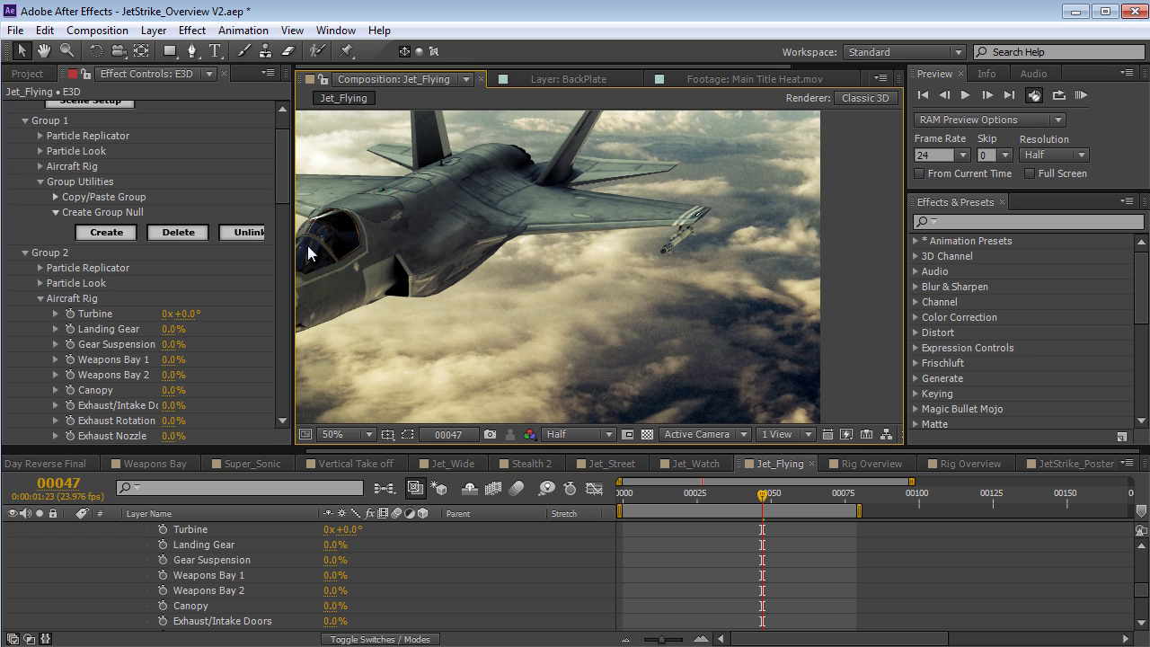
{"action": "left_click", "coordinate": [284, 178]}
{"action": "scroll", "coordinate": [77, 232], "scroll_direction": "down", "scroll_amount": 3}
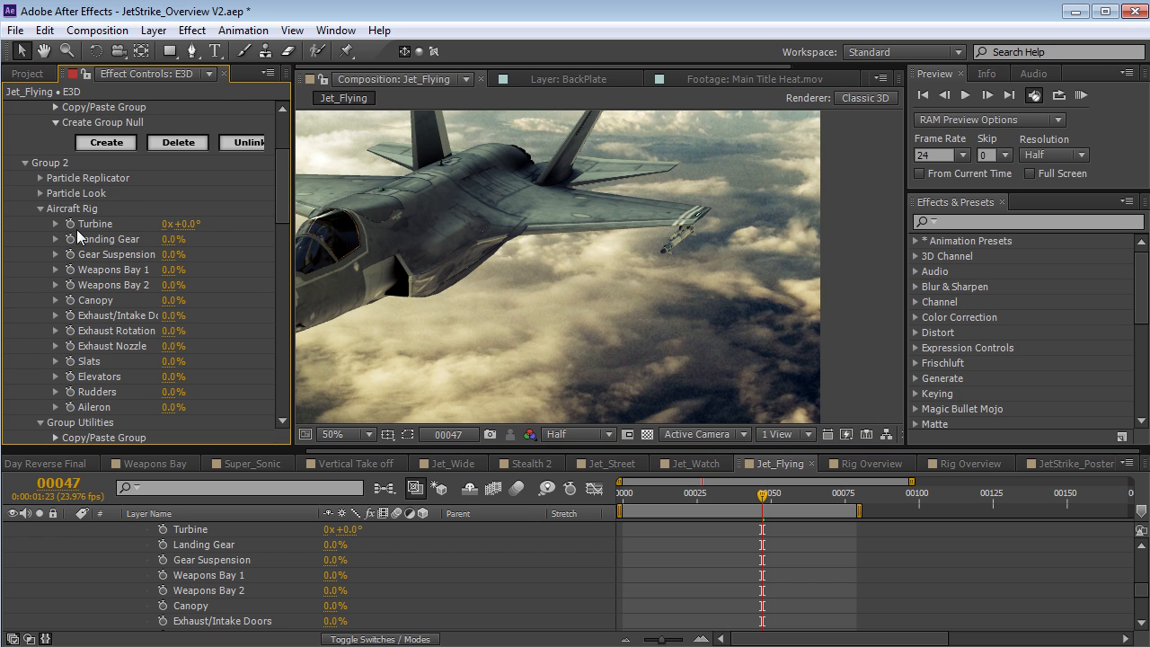
{"action": "left_click", "coordinate": [40, 193]}
{"action": "left_click", "coordinate": [41, 193]}
{"action": "left_click", "coordinate": [39, 178]}
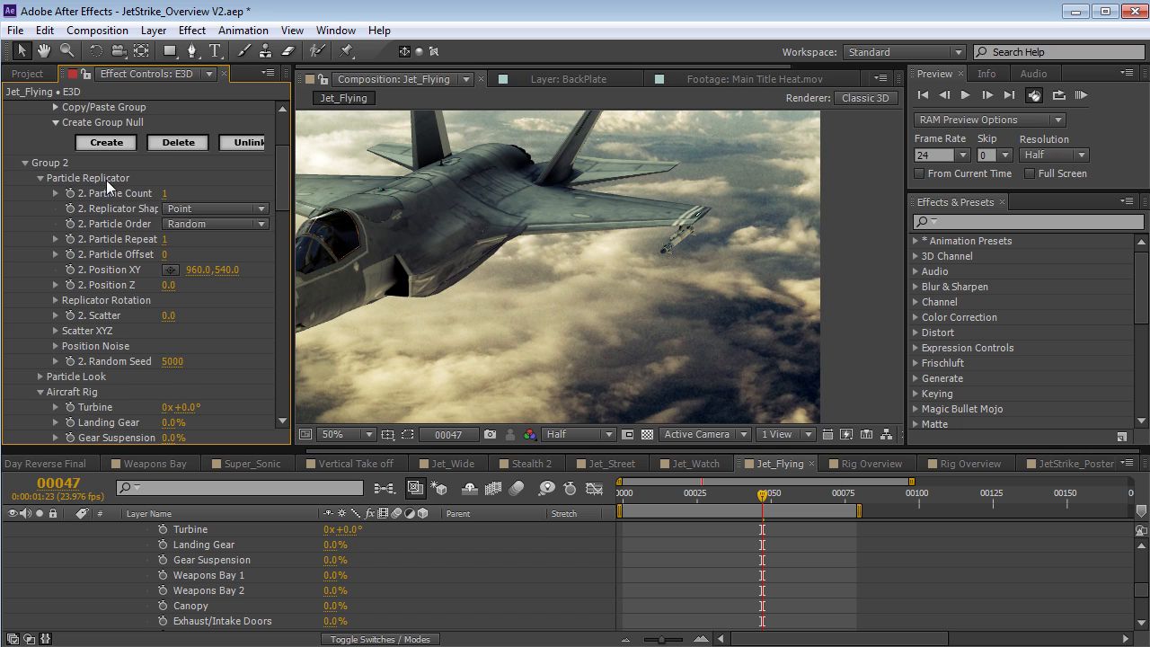
{"action": "left_click_drag", "start_coordinate": [170, 285], "coordinate": [207, 304]}
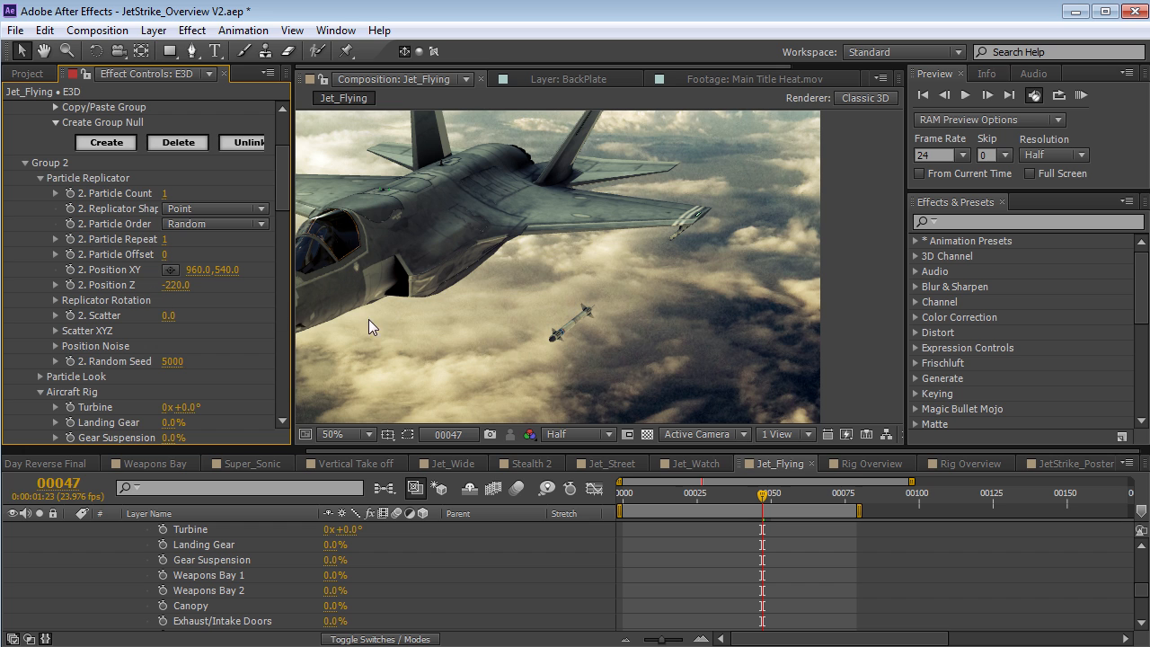
- Enable Multi-Object in Group 2's Particle Look and set the missile's Z Rotation to 215°
{"action": "scroll", "coordinate": [285, 200], "scroll_direction": "down", "scroll_amount": 3}
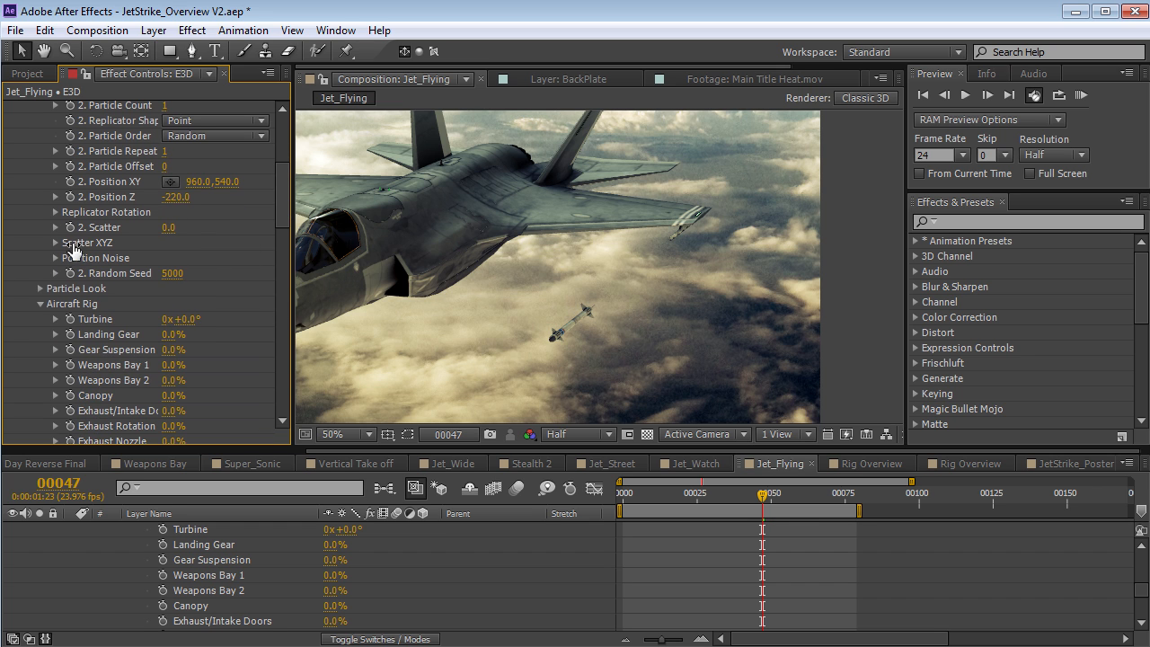
{"action": "left_click", "coordinate": [40, 290]}
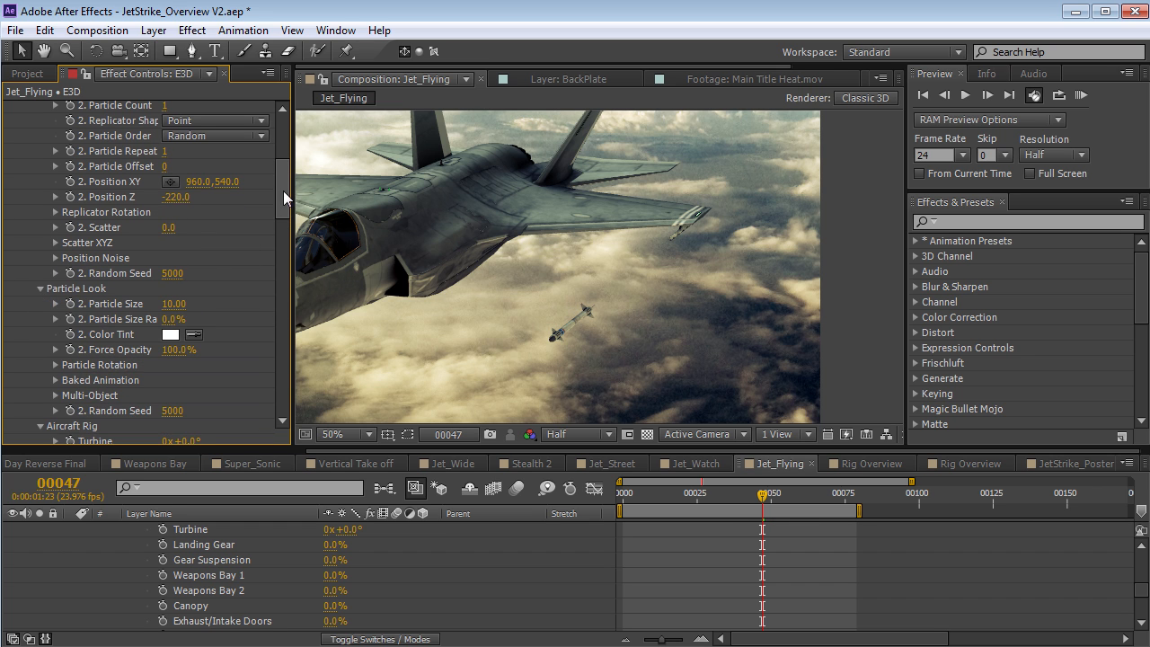
{"action": "left_click_drag", "start_coordinate": [283, 191], "coordinate": [283, 216]}
{"action": "left_click", "coordinate": [54, 249]}
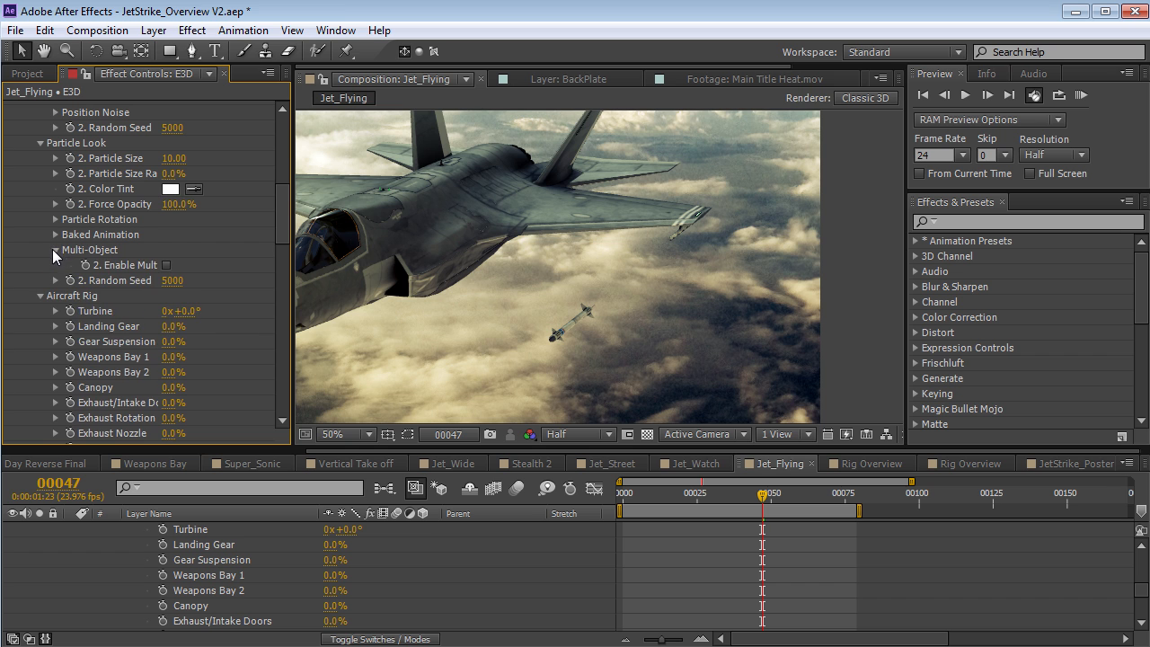
{"action": "left_click", "coordinate": [166, 266]}
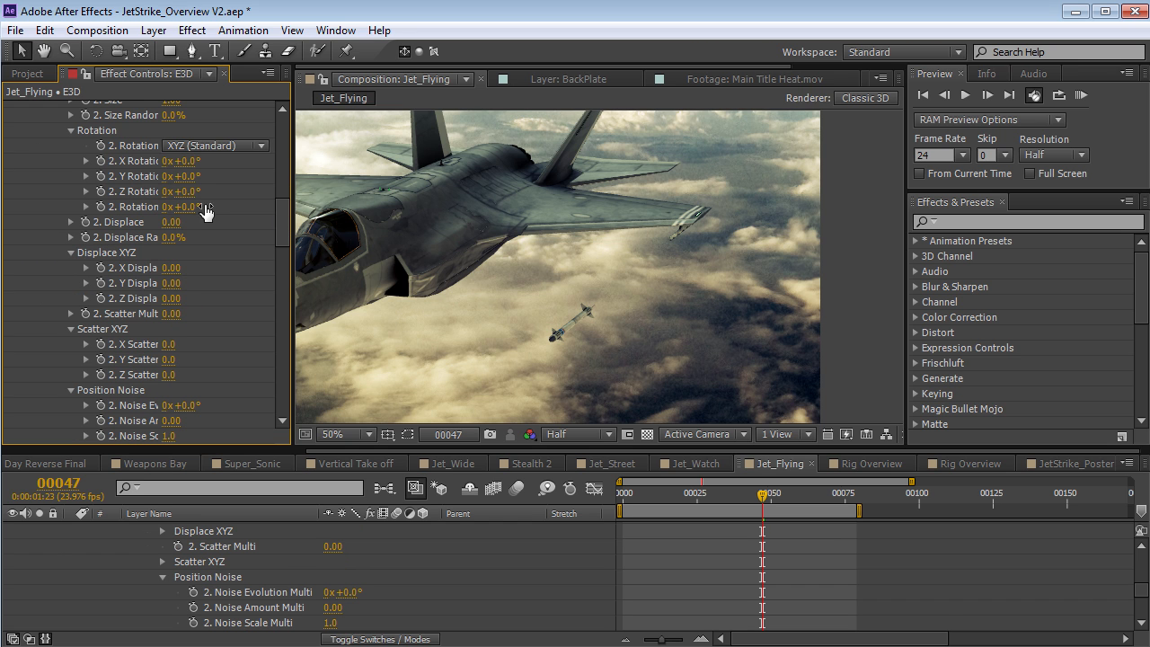
{"action": "left_click_drag", "start_coordinate": [180, 191], "coordinate": [301, 299]}
{"action": "left_click_drag", "start_coordinate": [186, 192], "coordinate": [220, 207]}
- Zoom the Jet_Flying view out to 25% and reposition the camera around the jet and detached missile
{"action": "left_click", "coordinate": [473, 297]}
{"action": "left_click_drag", "start_coordinate": [474, 297], "coordinate": [568, 280]}
{"action": "scroll", "coordinate": [570, 274], "scroll_direction": "down", "scroll_amount": 2}
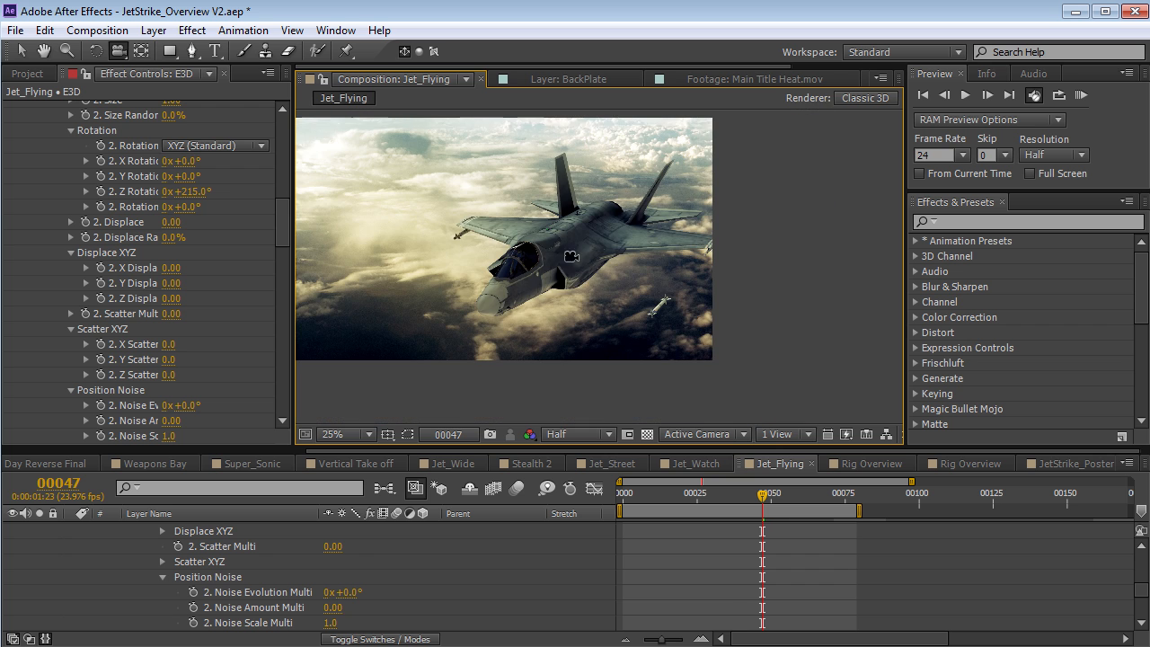
{"action": "middle_click_drag", "start_coordinate": [547, 252], "coordinate": [470, 237]}
- Reopen the scene setup and make the canopy the only visible mesh of the group 2 Joint_Strike_03 model
{"action": "left_click_drag", "start_coordinate": [283, 224], "coordinate": [268, 126]}
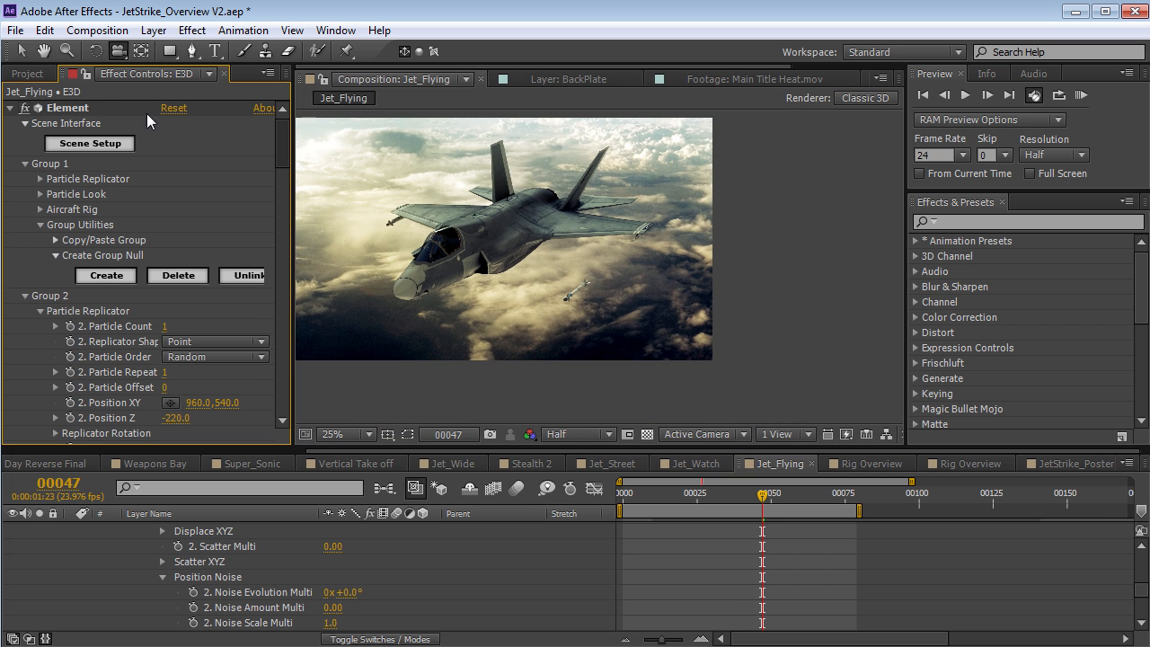
{"action": "left_click", "coordinate": [90, 143]}
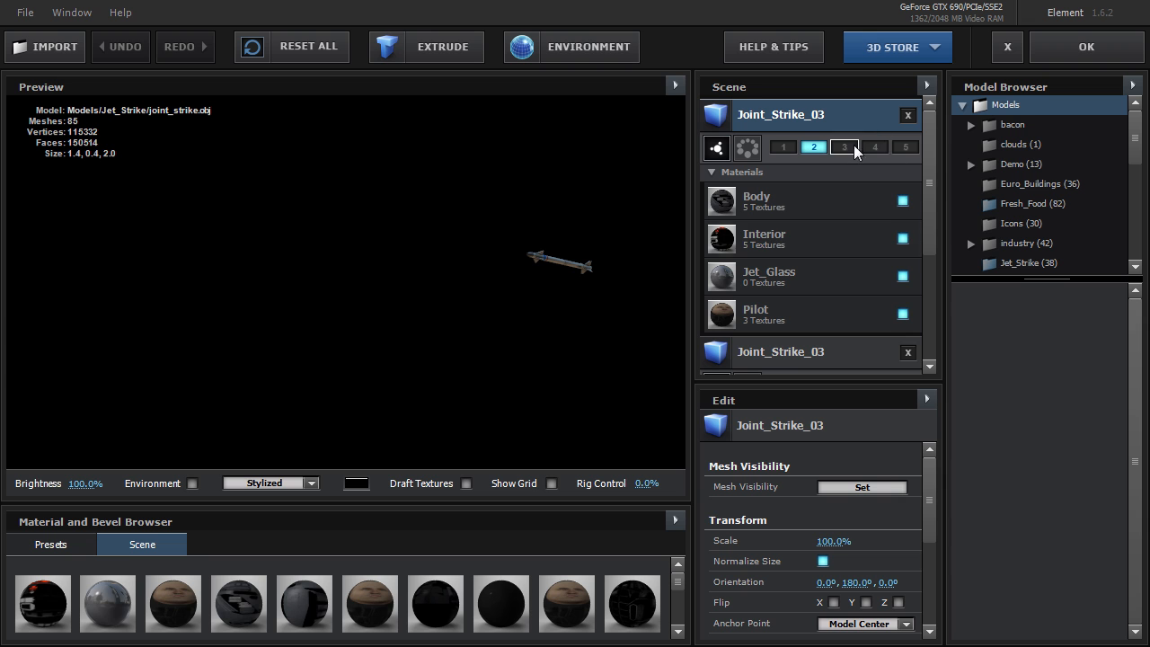
{"action": "left_click", "coordinate": [854, 486]}
{"action": "left_click_drag", "start_coordinate": [832, 332], "coordinate": [691, 208]}
{"action": "left_click_drag", "start_coordinate": [838, 260], "coordinate": [852, 317]}
{"action": "key", "text": "Return"}
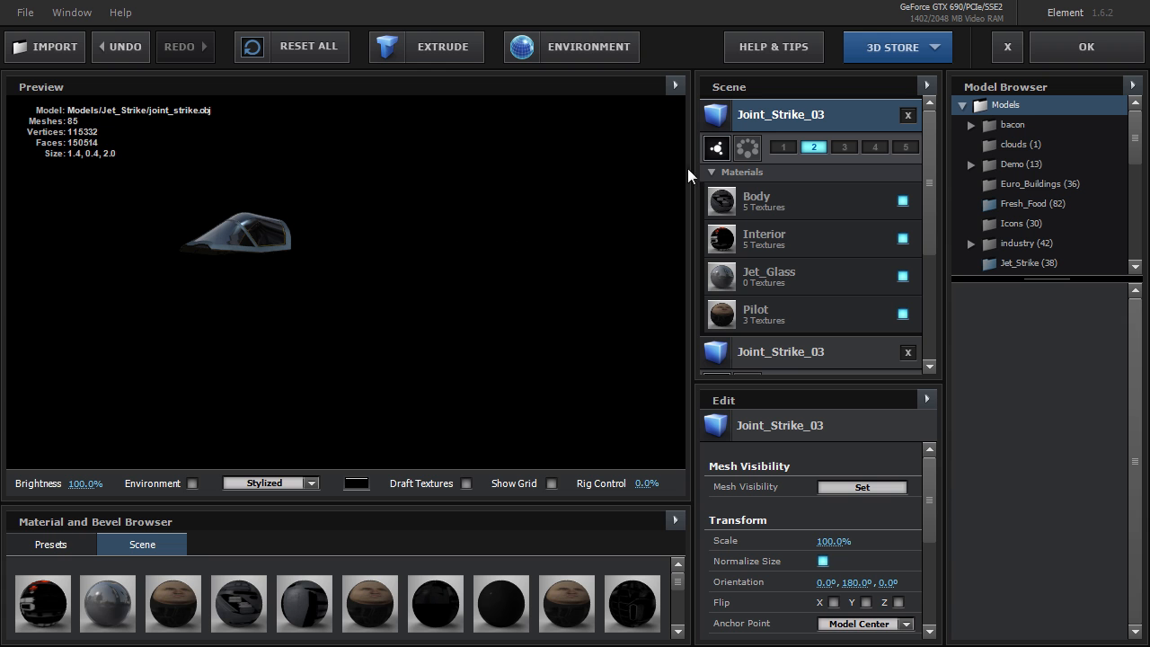
{"action": "left_click_drag", "start_coordinate": [933, 180], "coordinate": [930, 261]}
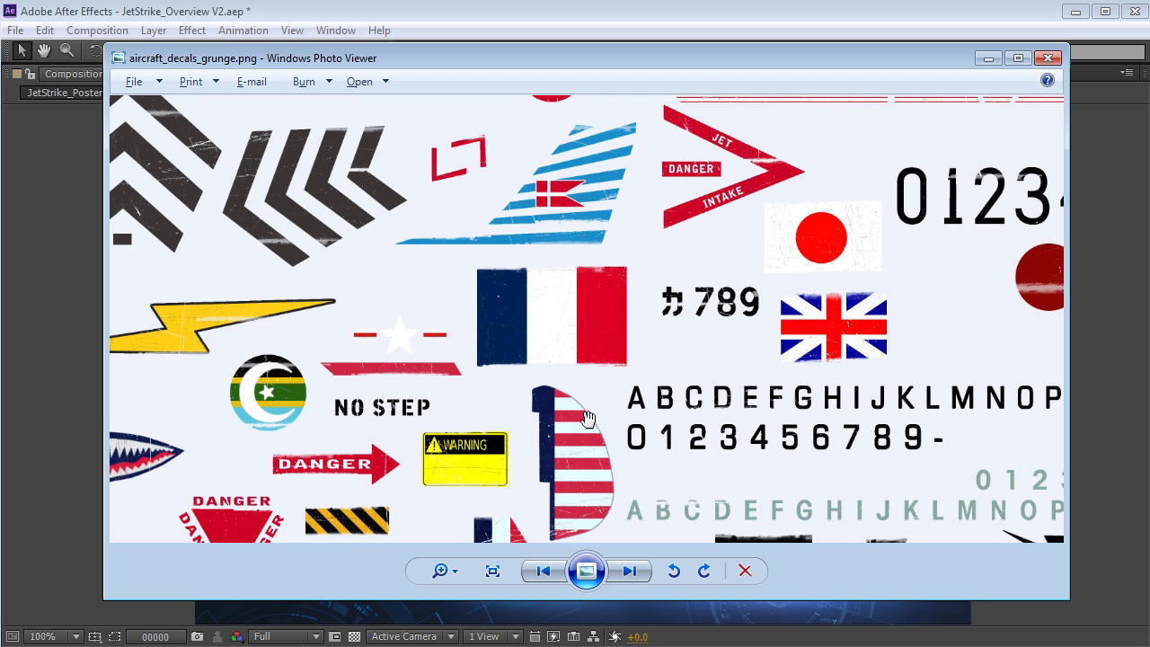
- Examine the flags, lettering and warning markings across the aircraft_decals_grunge.png sheet, and return to After Effects
{"action": "left_click_drag", "start_coordinate": [588, 419], "coordinate": [658, 278]}
{"action": "left_click_drag", "start_coordinate": [761, 380], "coordinate": [574, 204]}
{"action": "left_click_drag", "start_coordinate": [907, 248], "coordinate": [712, 197]}
{"action": "left_click_drag", "start_coordinate": [800, 217], "coordinate": [802, 336]}
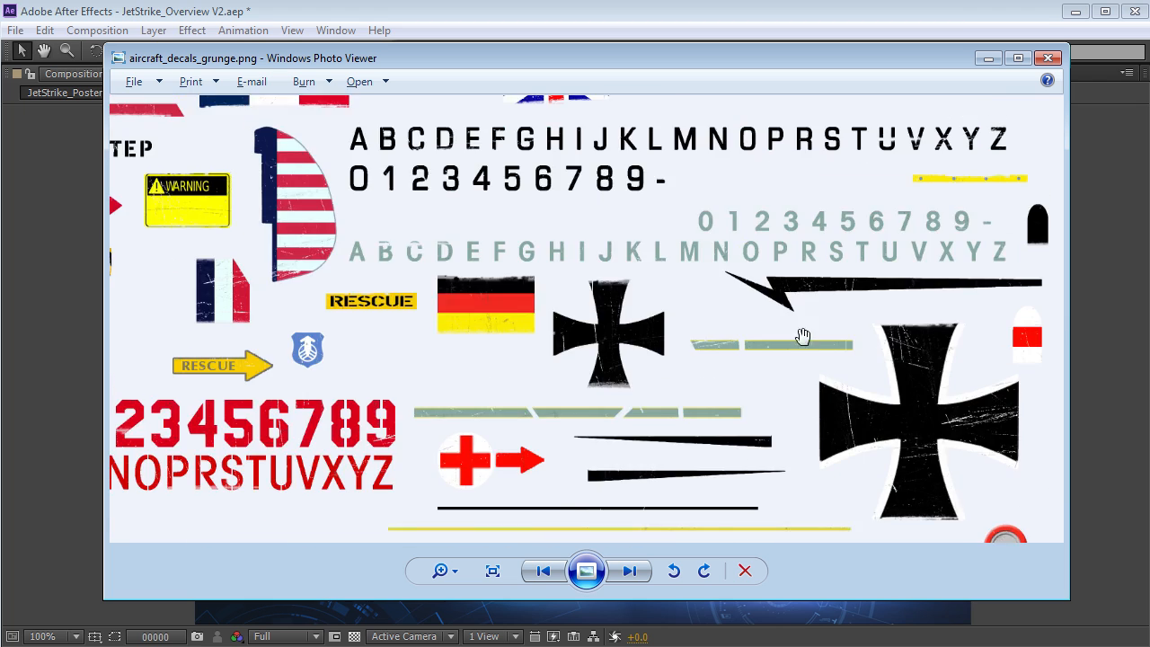
{"action": "left_click_drag", "start_coordinate": [779, 105], "coordinate": [847, 398]}
{"action": "left_click_drag", "start_coordinate": [558, 287], "coordinate": [773, 411]}
{"action": "left_click_drag", "start_coordinate": [674, 530], "coordinate": [689, 188]}
{"action": "left_click_drag", "start_coordinate": [680, 510], "coordinate": [806, 253]}
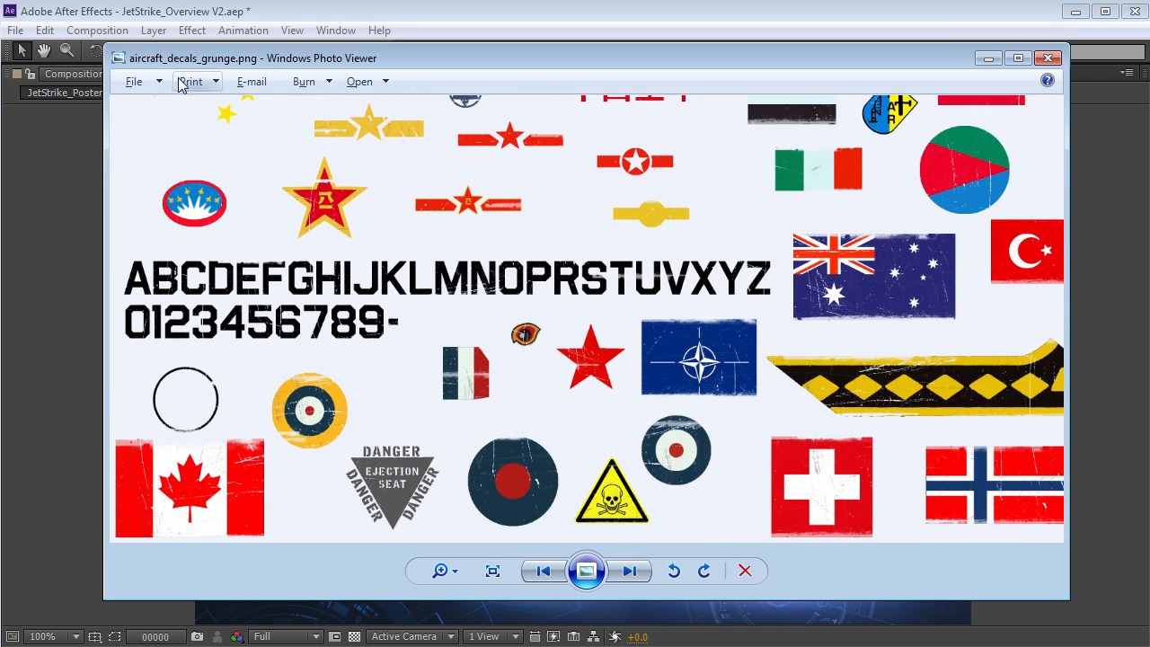
{"action": "left_click", "coordinate": [241, 11]}
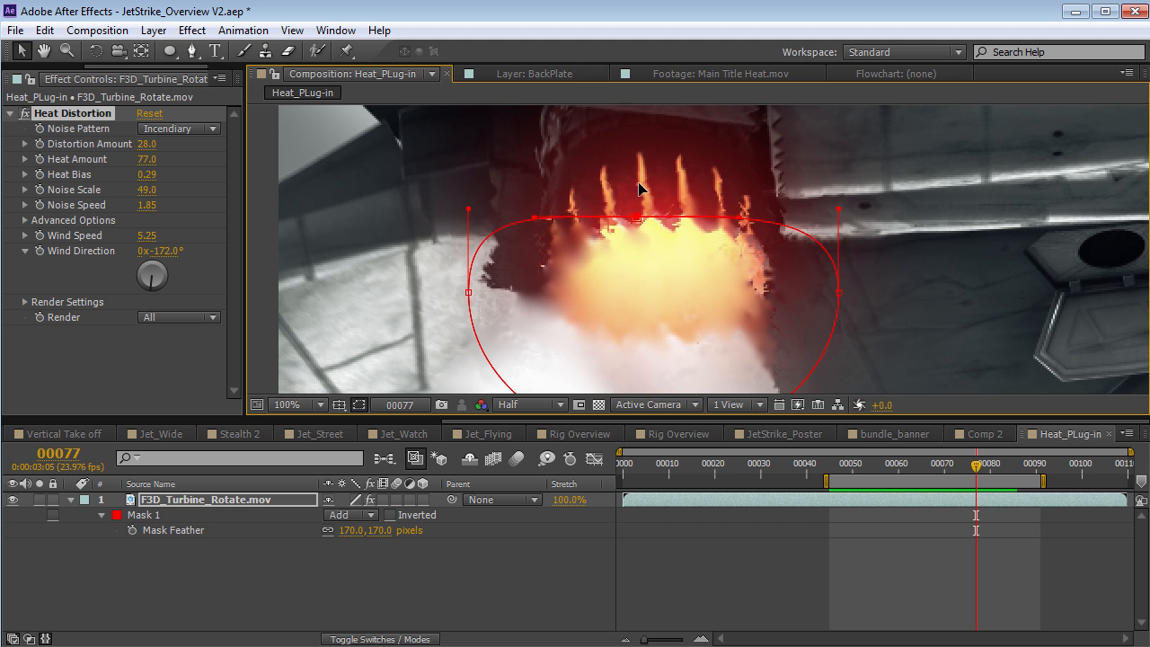
- Preview the Heat Distortion effect around the jet exhaust in the Heat_PLug-in composition at 50% zoom
{"action": "key", "text": "comma"}
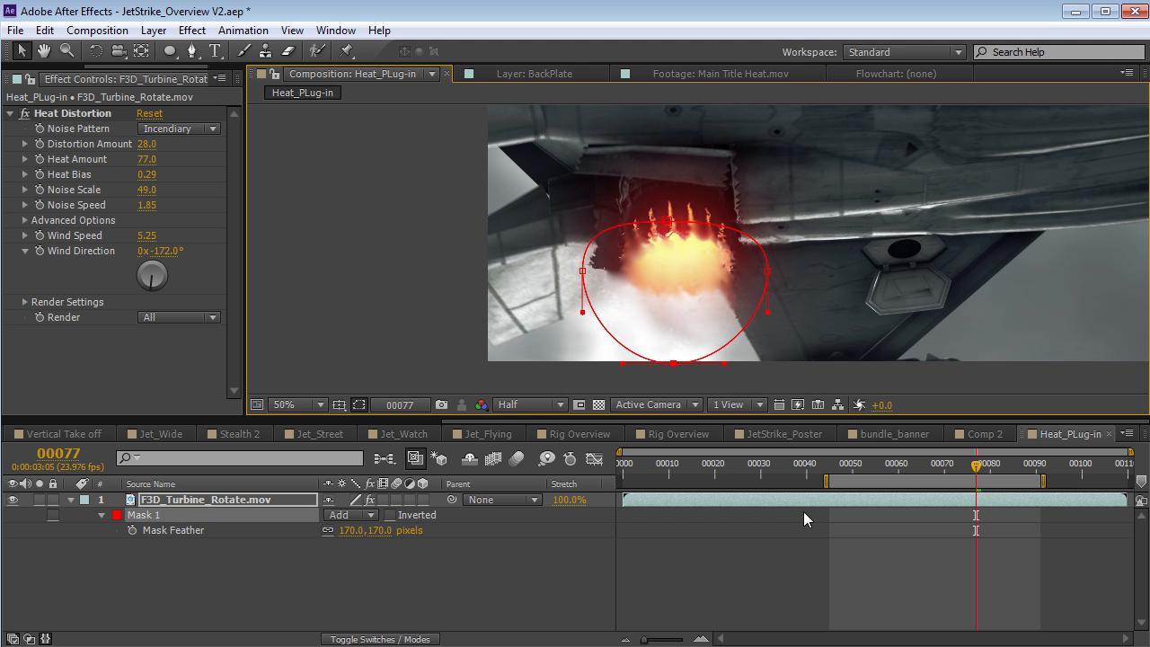
{"action": "key", "text": "KP_0"}
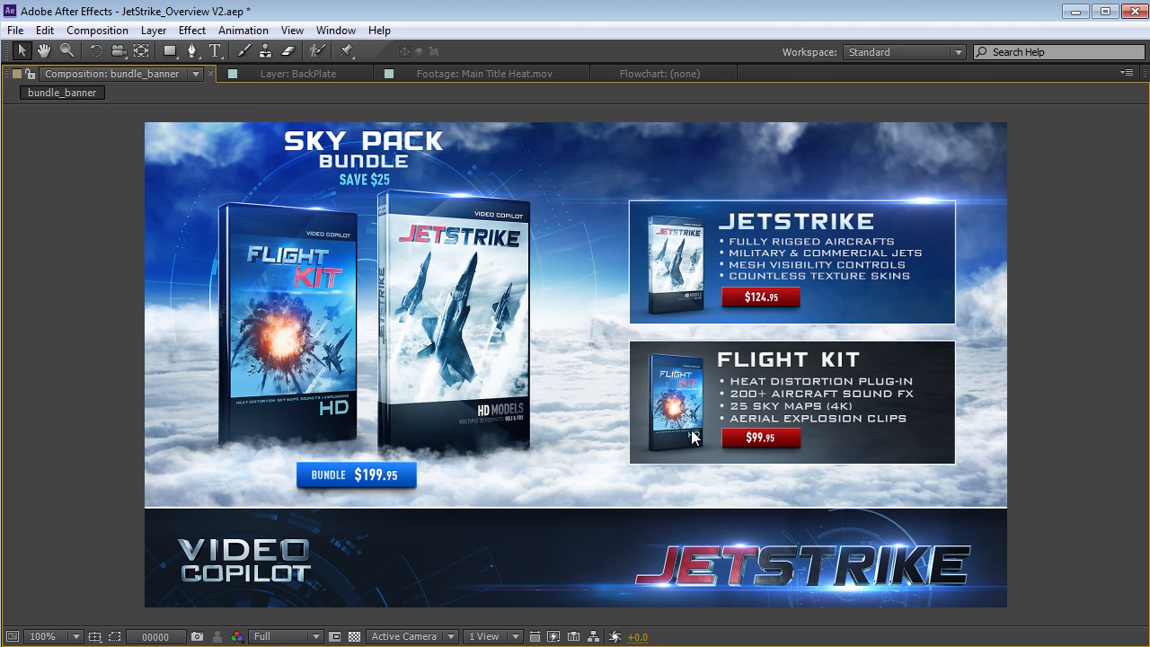
- Switch to the Flight_Kit_HD folder in Windows Explorer, open Aircraft_SoundFX and review its sound category folders from Alarms_and_Beeps to Mechanical
{"action": "key", "text": "alt+Tab"}
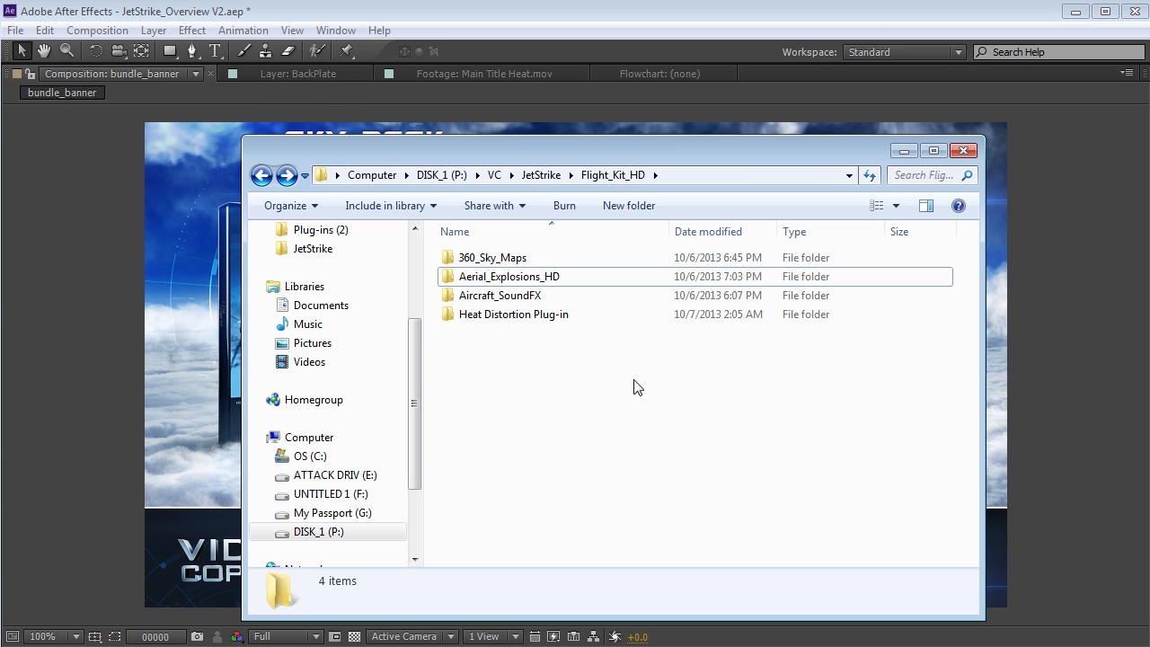
{"action": "double_click", "coordinate": [503, 298]}
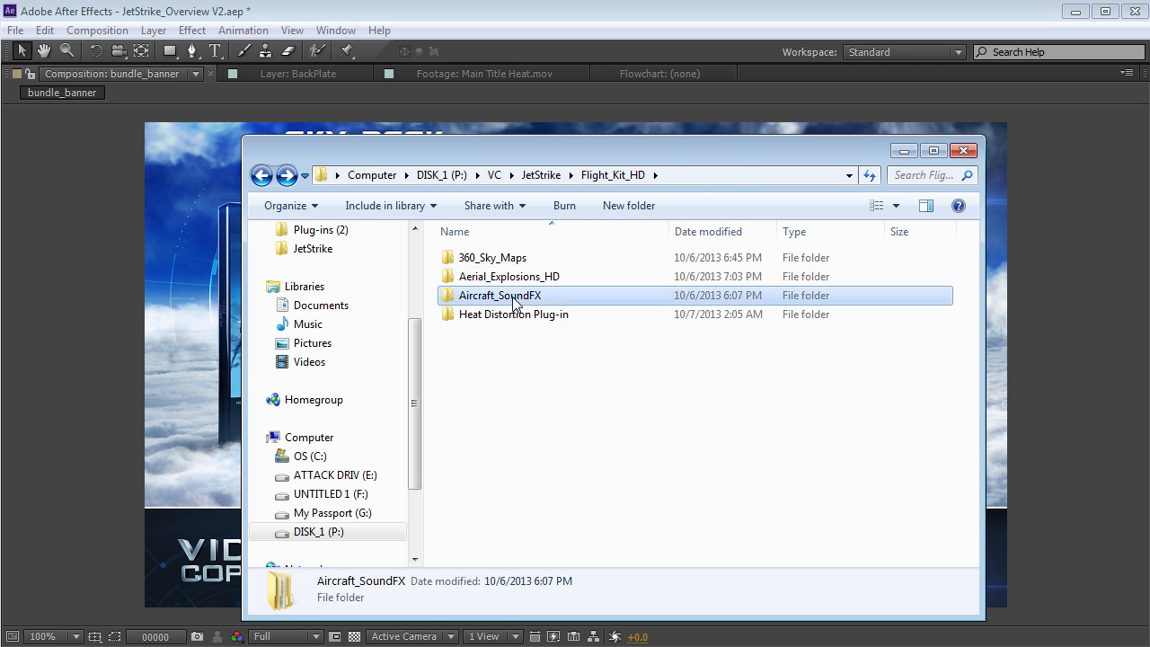
{"action": "left_click", "coordinate": [536, 260]}
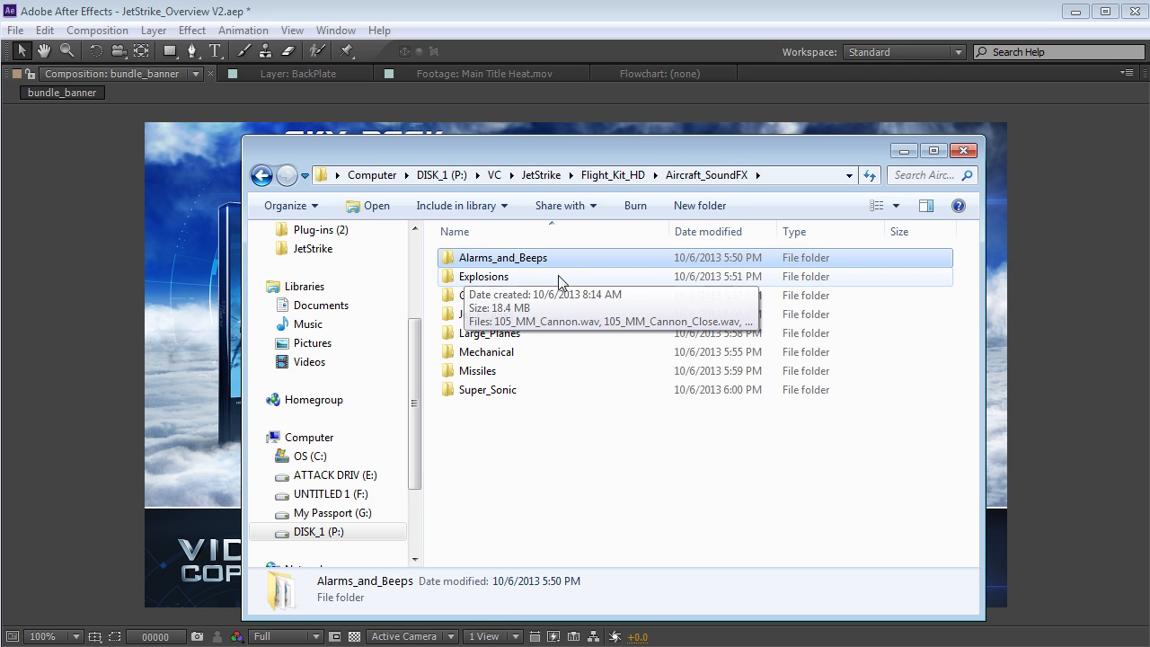
{"action": "left_click", "coordinate": [496, 280]}
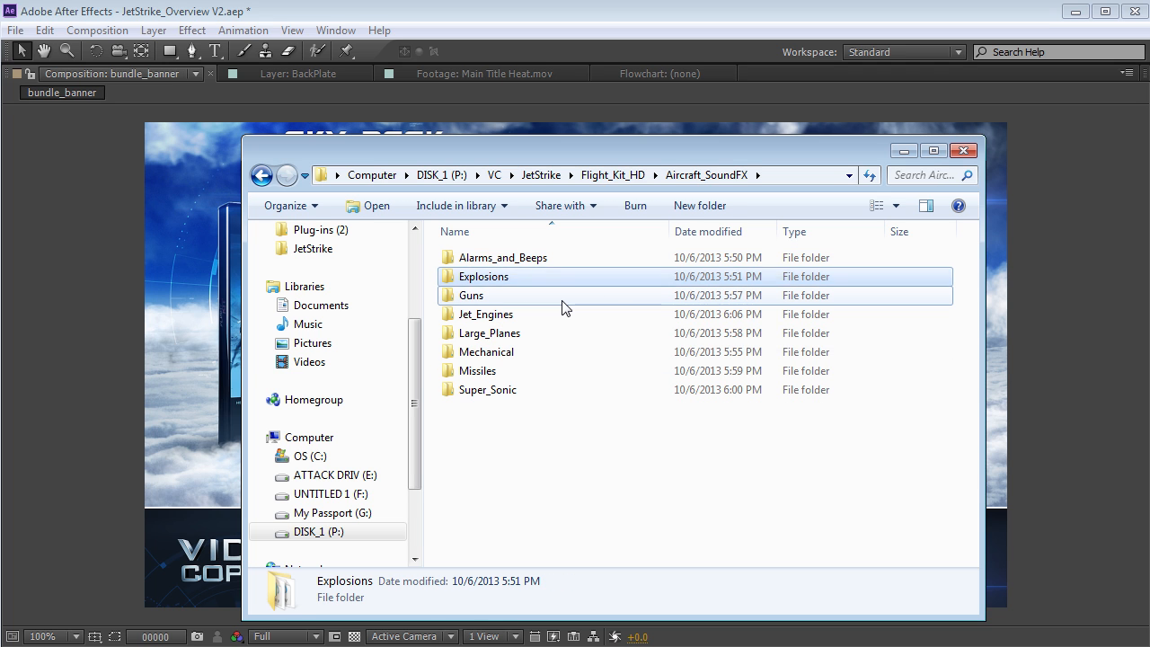
{"action": "left_click", "coordinate": [558, 298]}
{"action": "left_click", "coordinate": [532, 316]}
{"action": "left_click", "coordinate": [524, 337]}
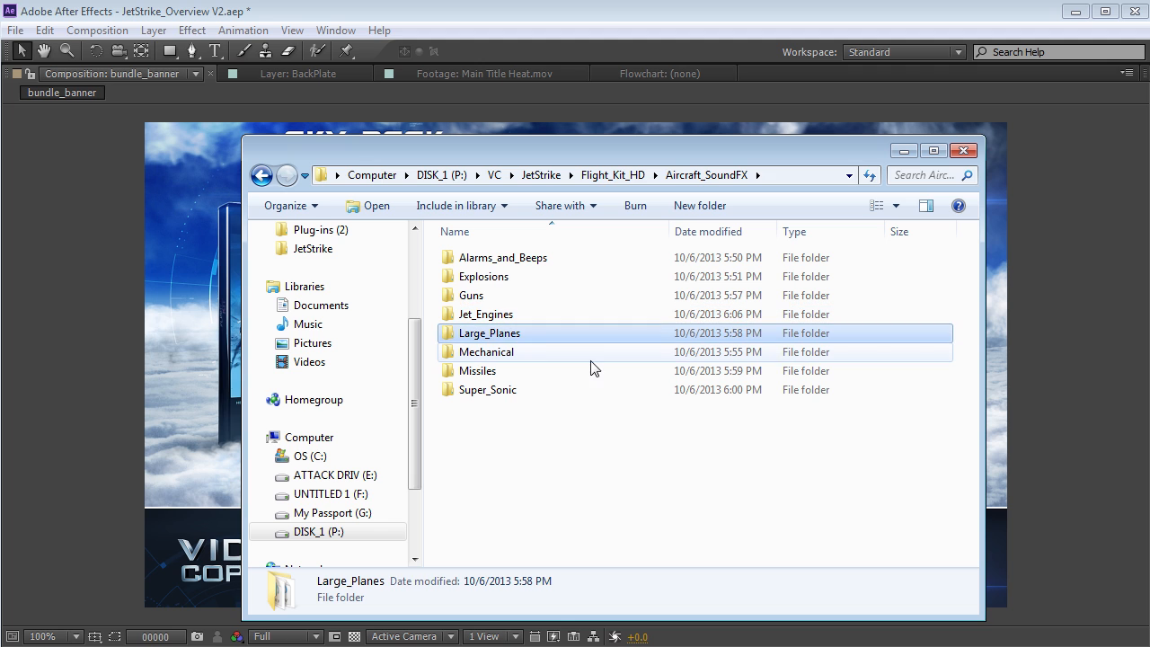
{"action": "left_click", "coordinate": [538, 356]}
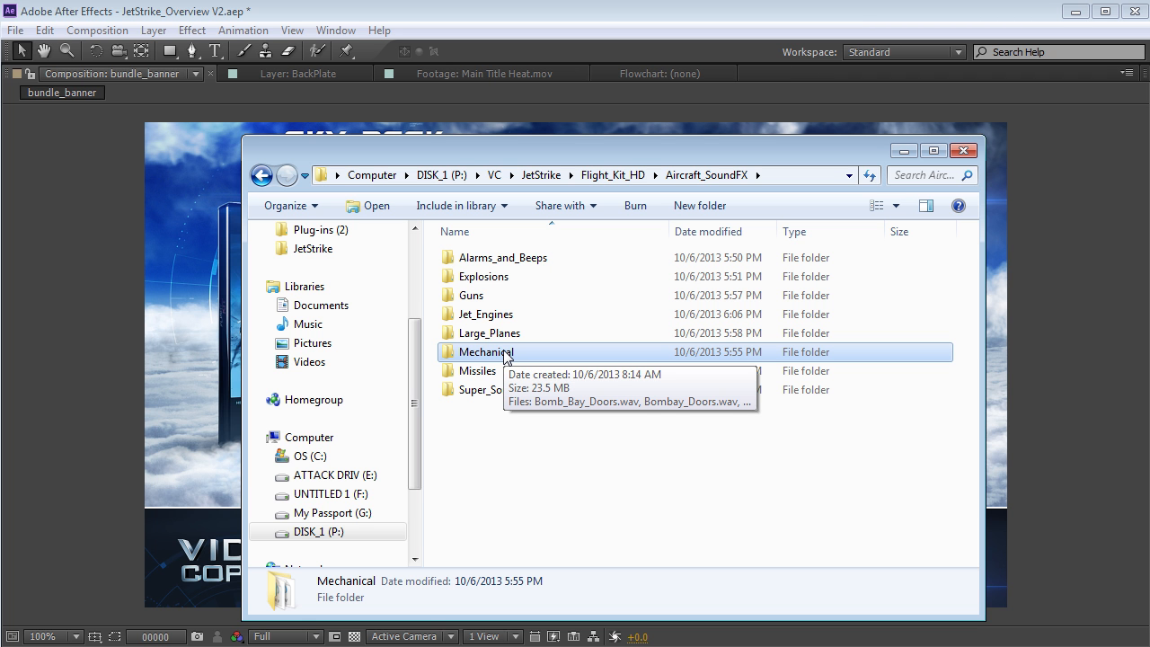
{"action": "left_click", "coordinate": [554, 455]}
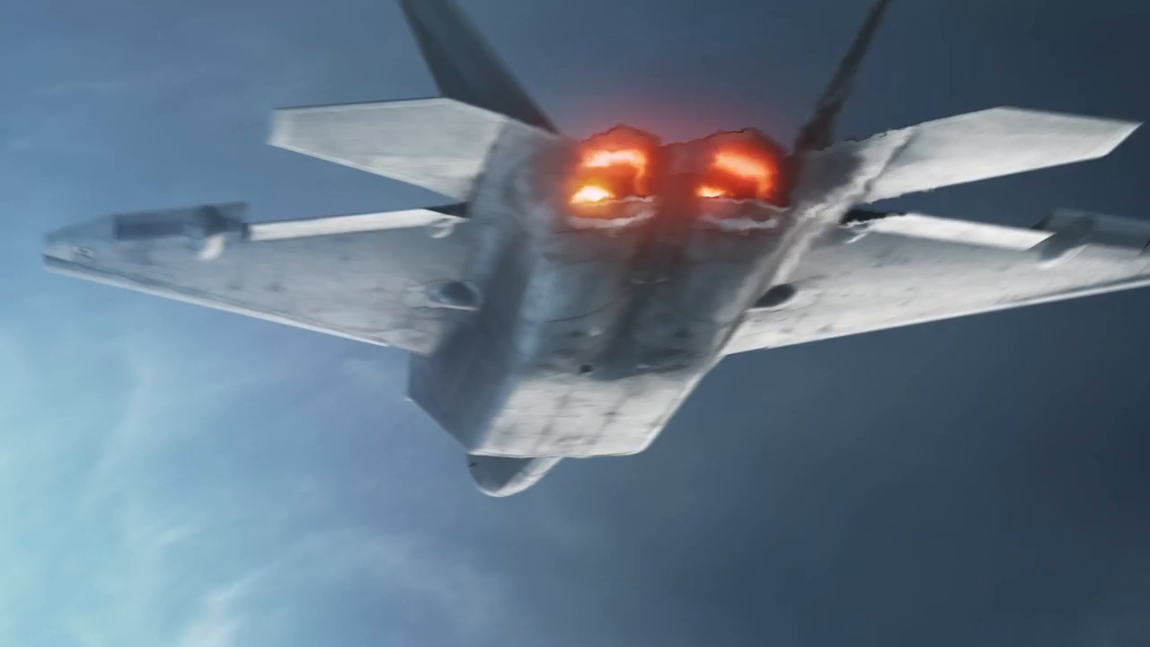